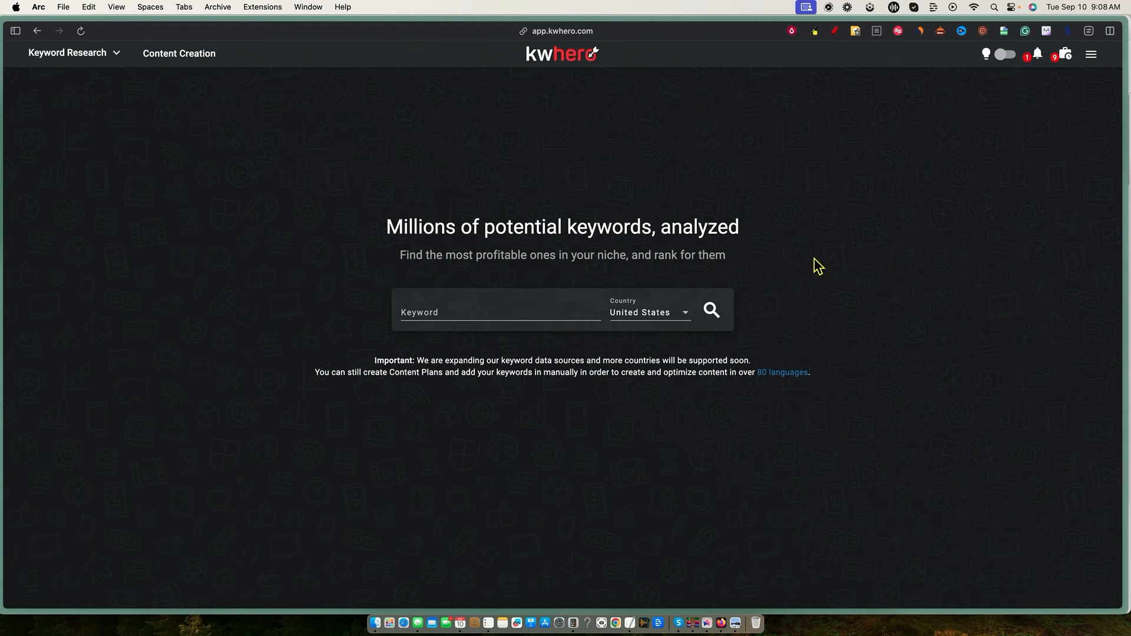
Look over the Keyword Research options and bring up the account's usage stats.
click(117, 54)
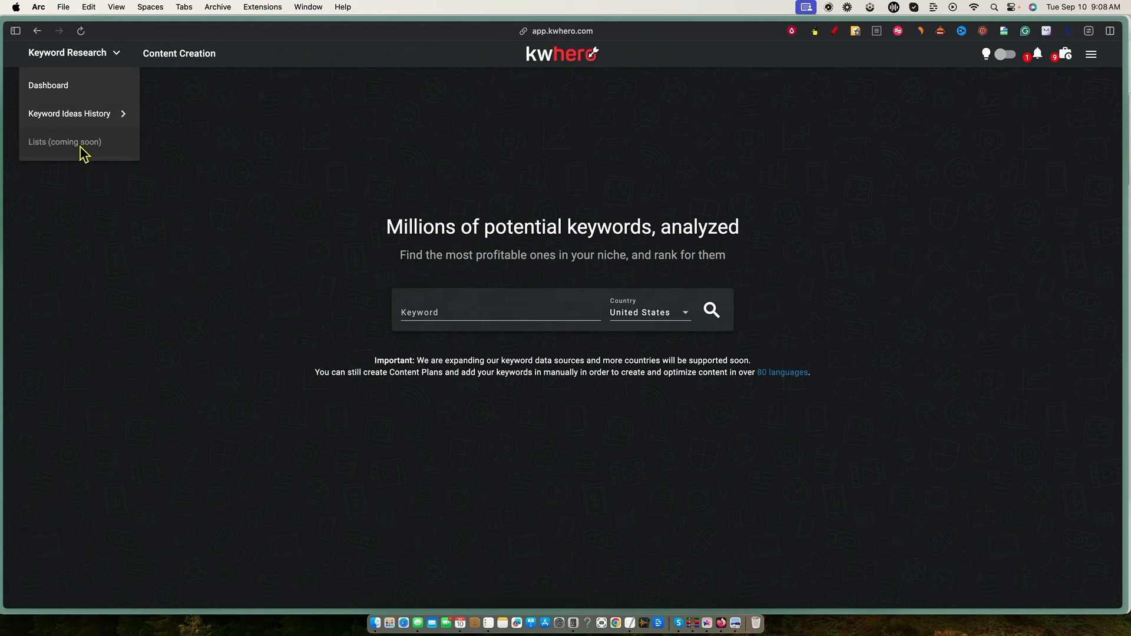
mouse_move(88, 122)
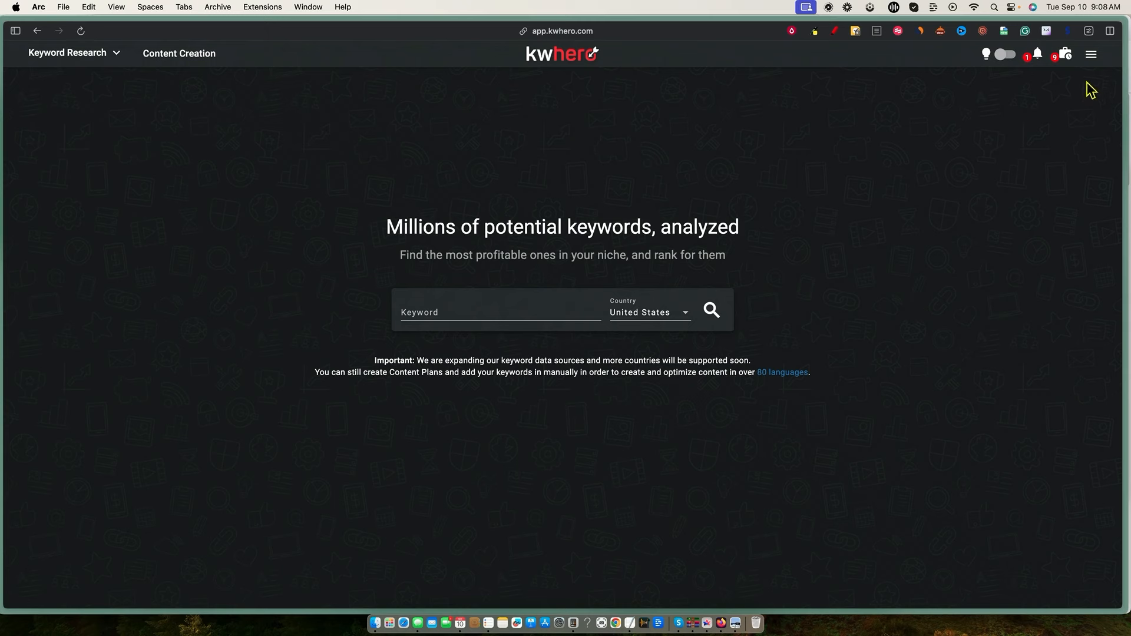
click(1092, 56)
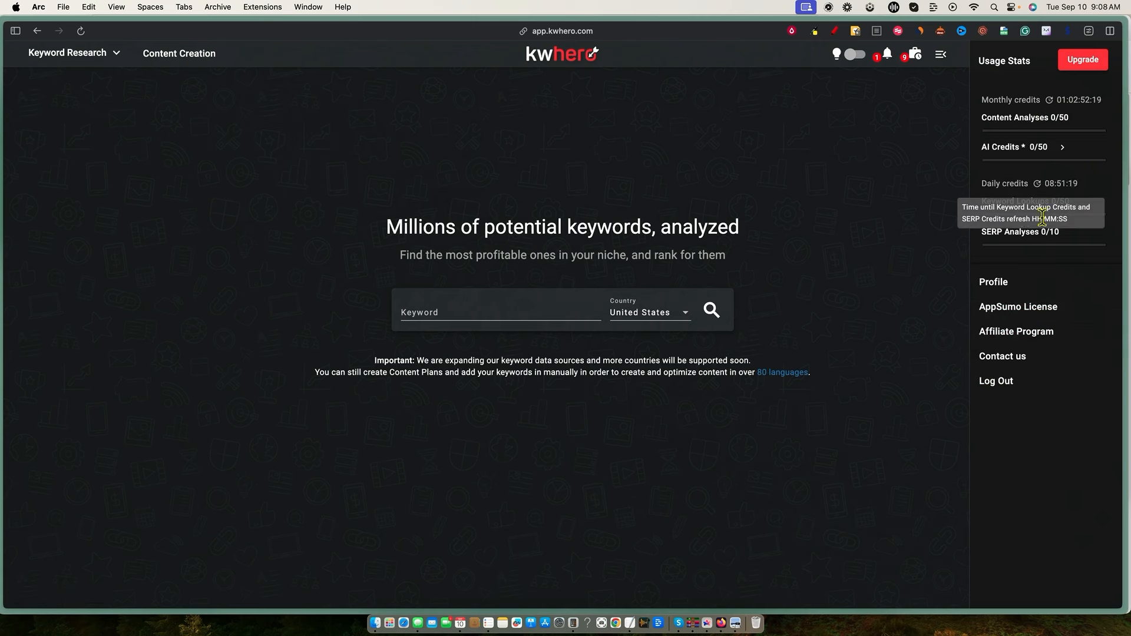
Switch to the KWHero AppSumo page and examine License Tier 1's monthly AI credits, with and without an OpenAI key.
key(ctrl+Tab)
click(307, 62)
scroll(394, 474, down, 9)
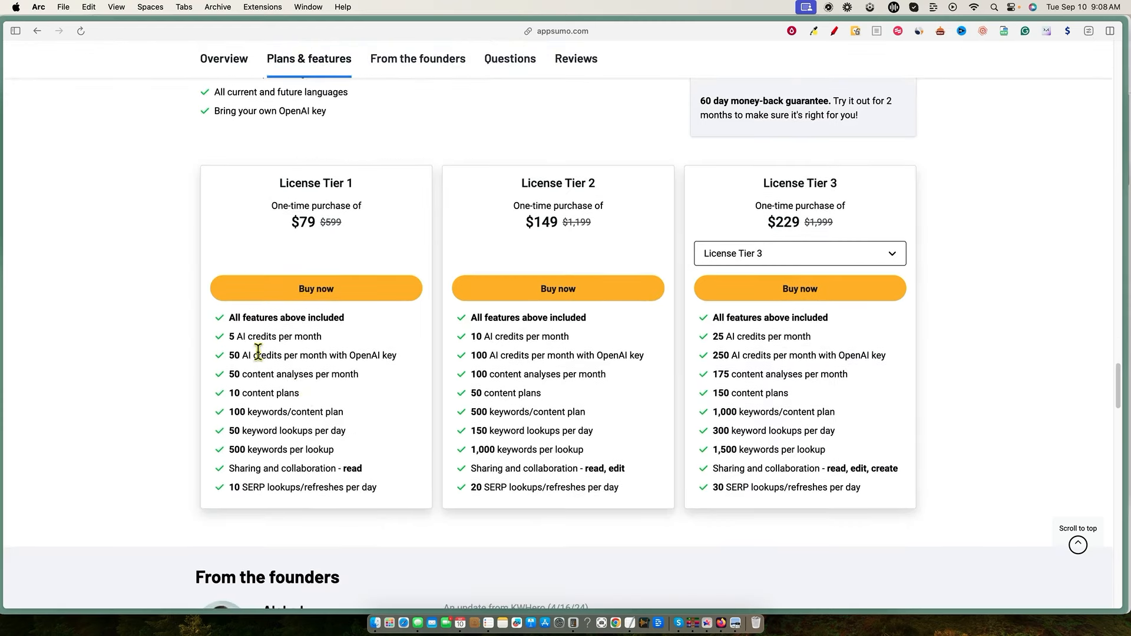
drag(258, 355, 399, 369)
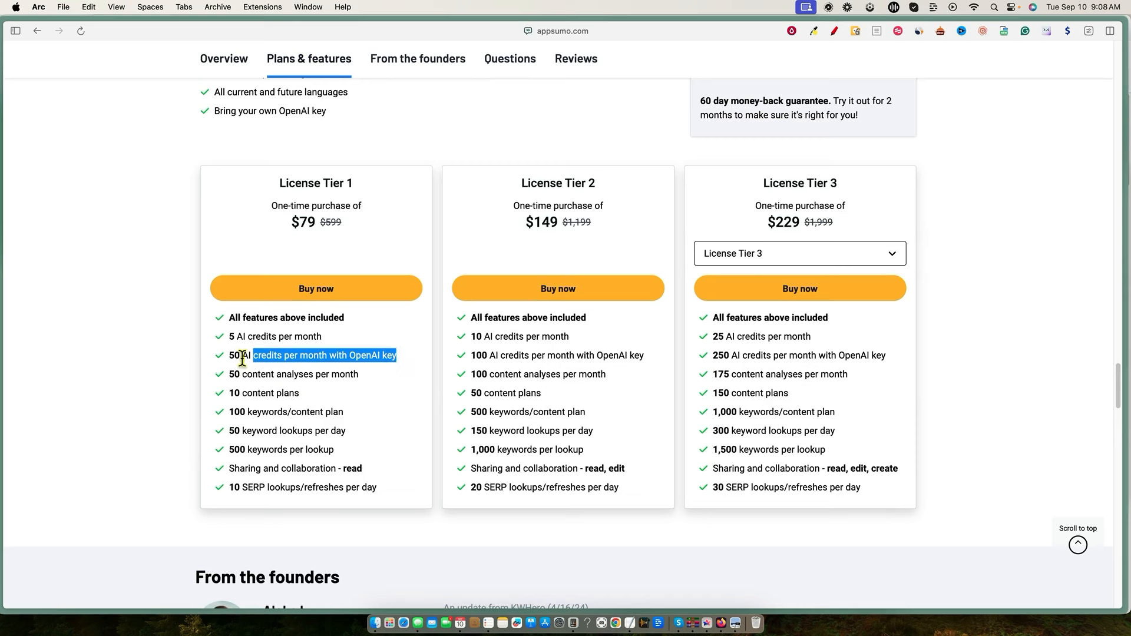
click(269, 344)
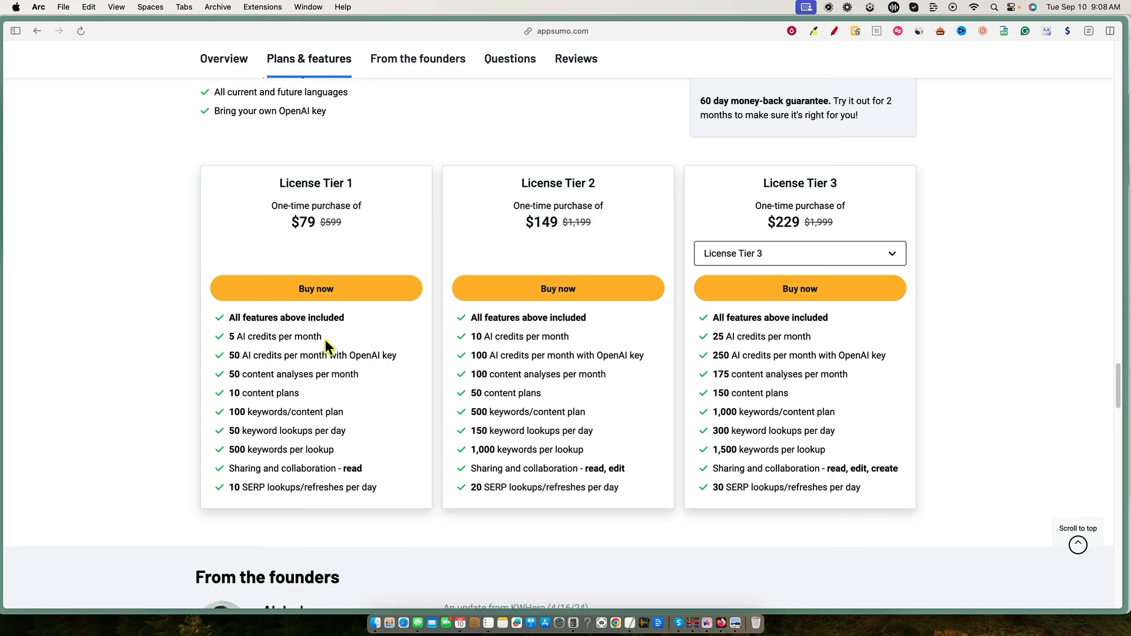
drag(326, 346, 220, 348)
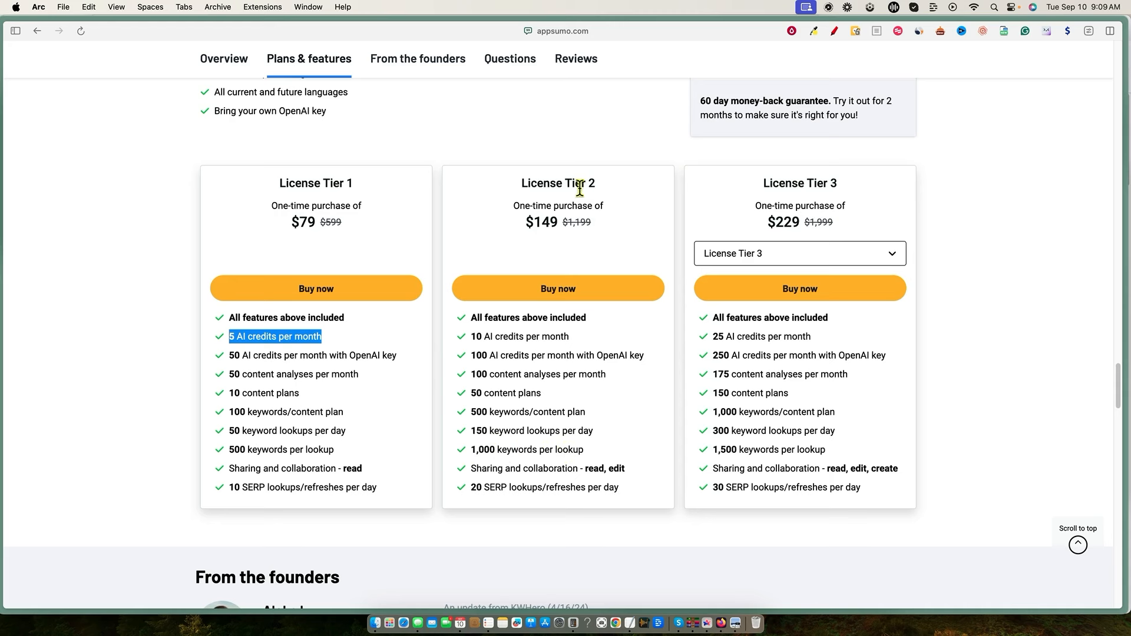
Compare the keywords per lookup allowance of License Tiers 1, 2 and 3.
click(499, 439)
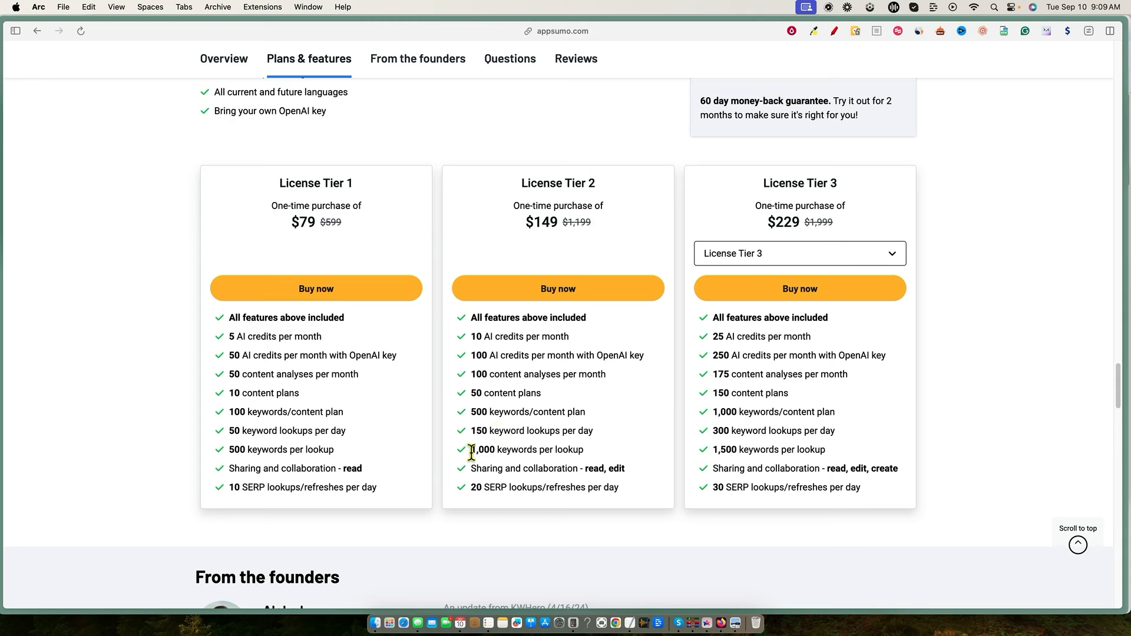
drag(472, 451, 762, 443)
click(758, 455)
drag(337, 450, 182, 450)
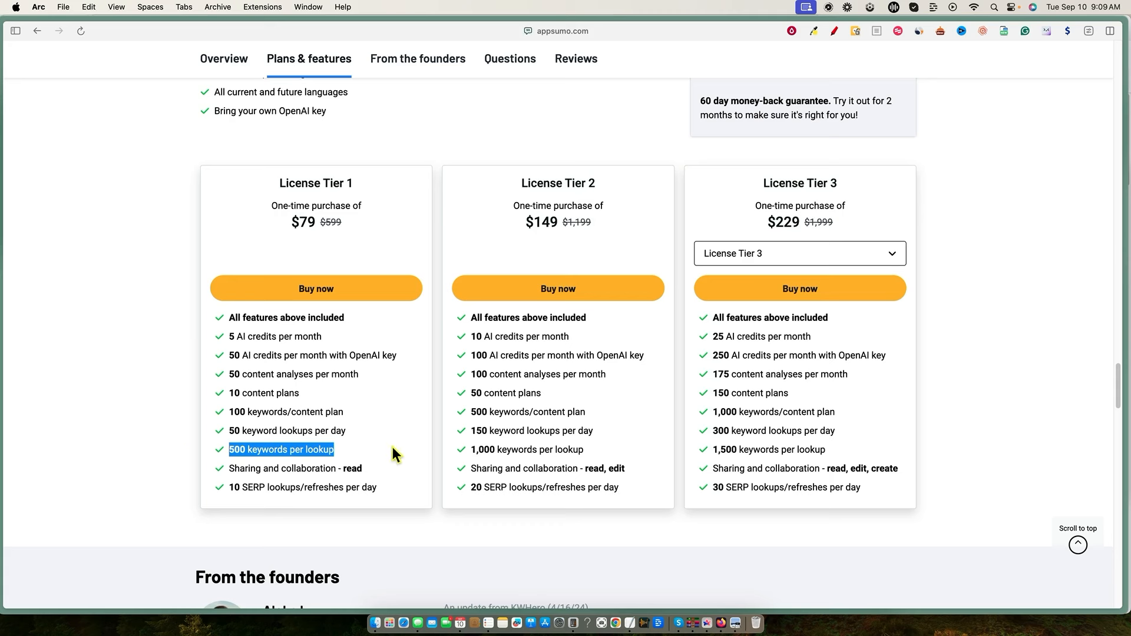
click(570, 450)
drag(591, 458, 430, 454)
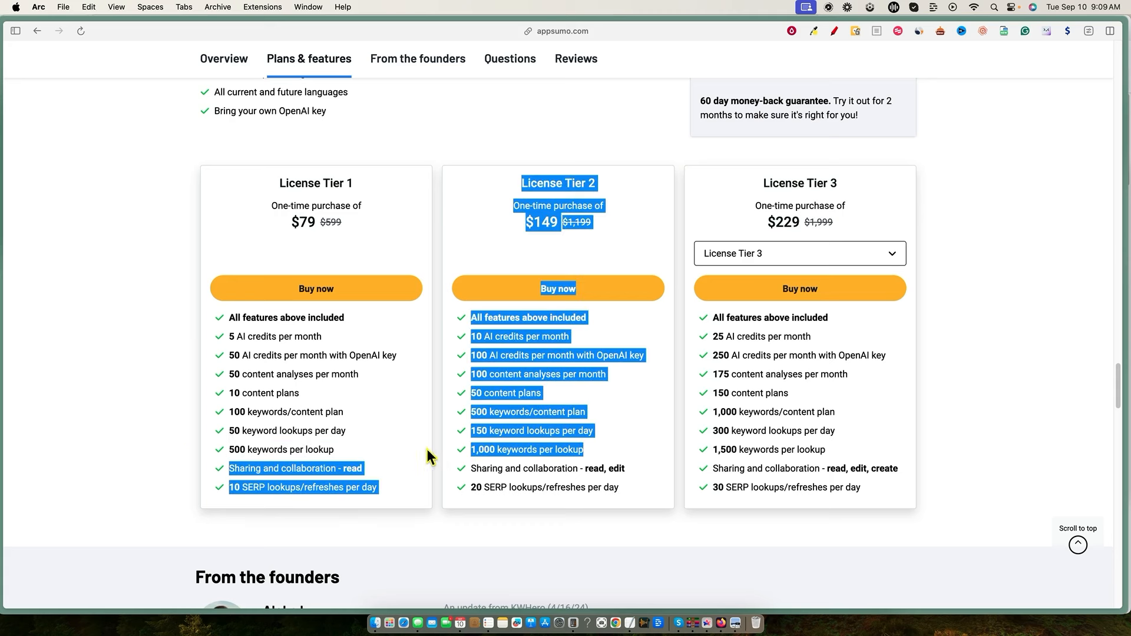
click(760, 452)
double_click(725, 450)
click(716, 451)
Show License Tier 6 in the third plan card and examine its keywords per lookup allowance.
click(890, 253)
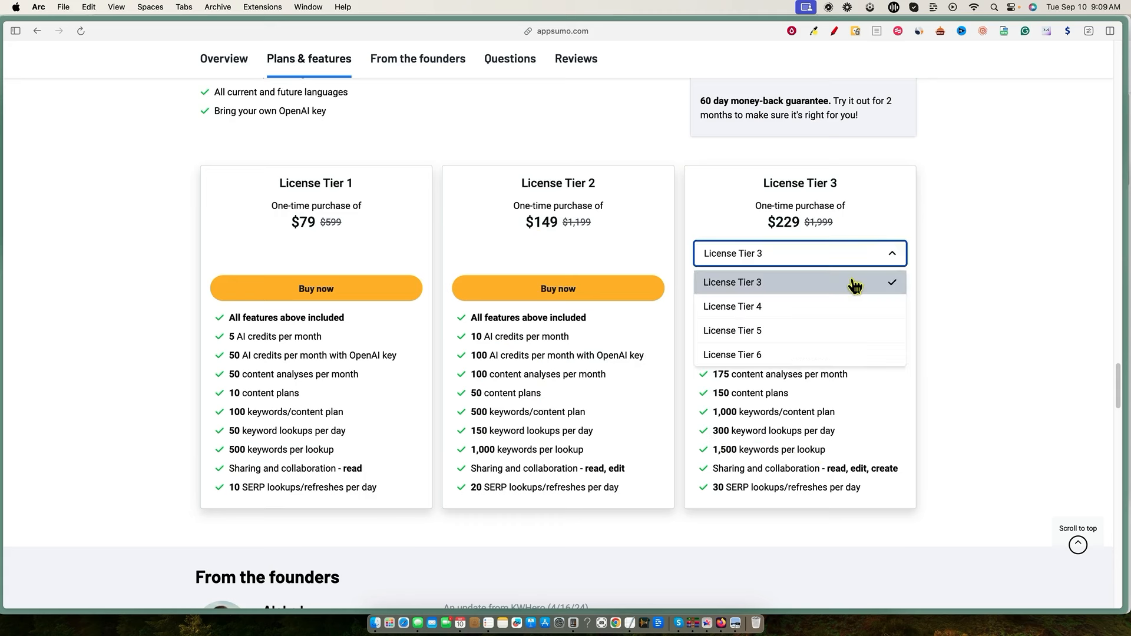
click(808, 356)
drag(718, 465, 826, 467)
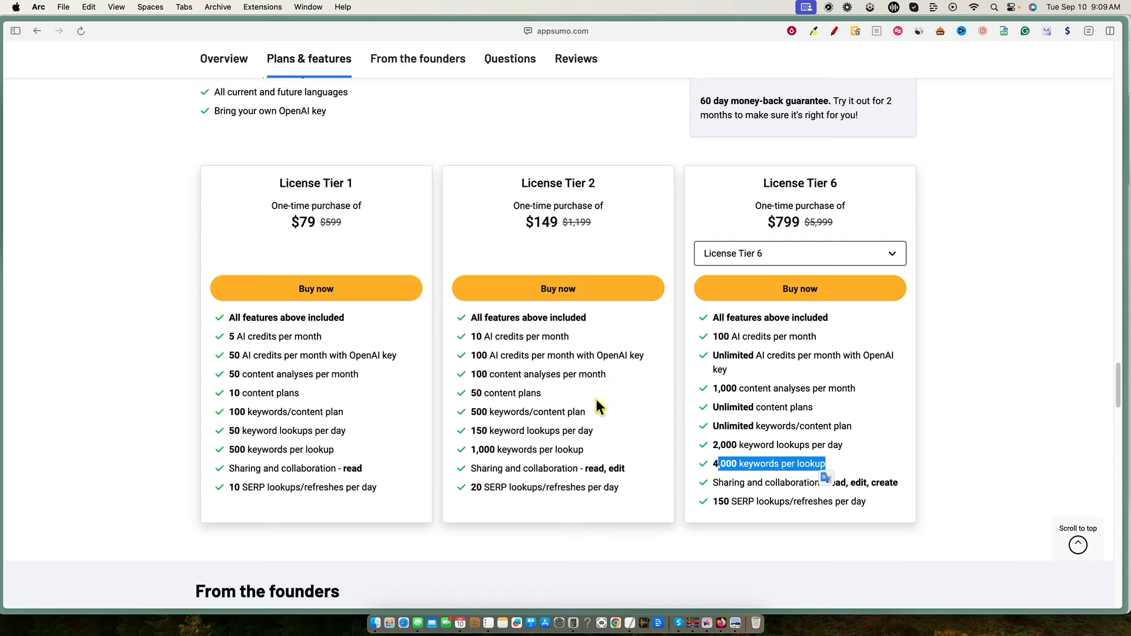
Return to KWHero, open the notification's guide on publishing articles to WordPress and read through its setup instructions.
key(ctrl+Tab)
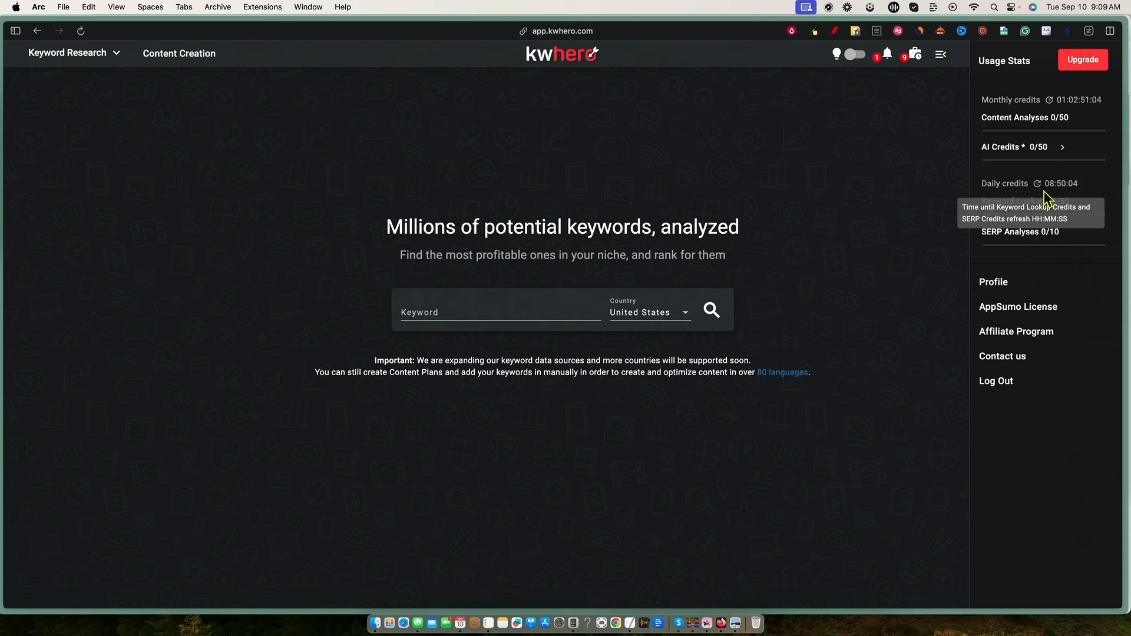
click(941, 54)
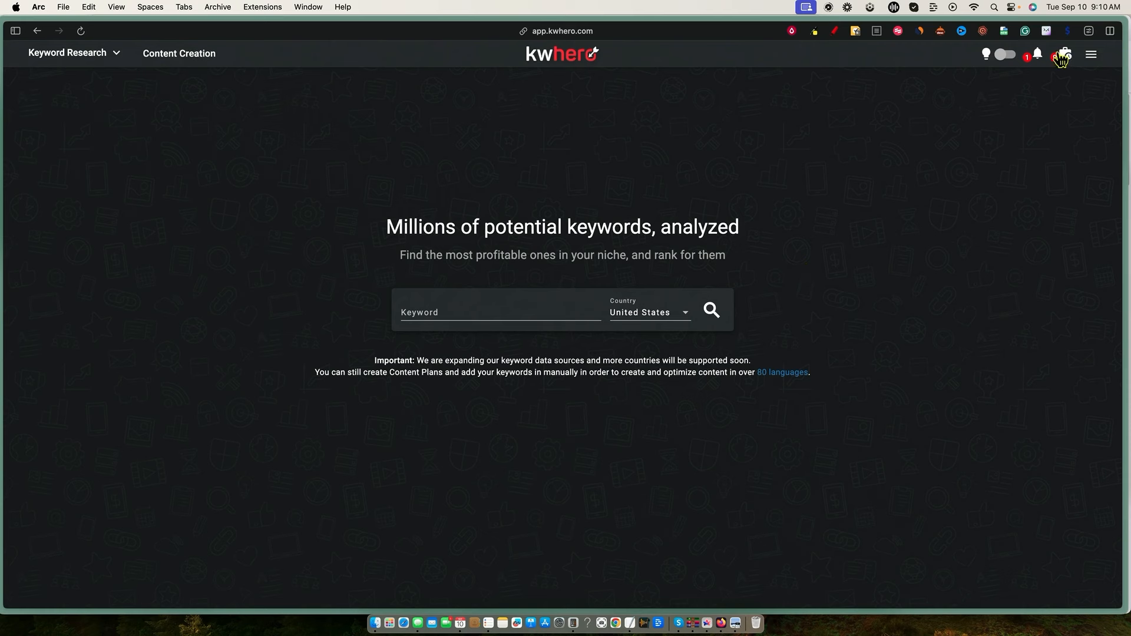
click(1036, 59)
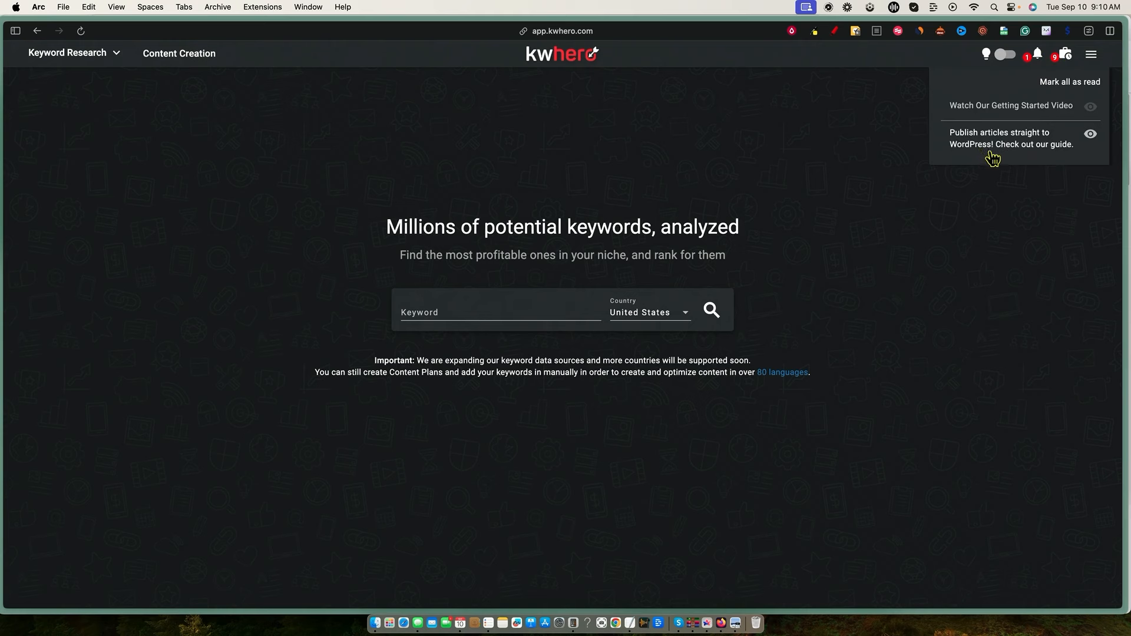
click(1025, 143)
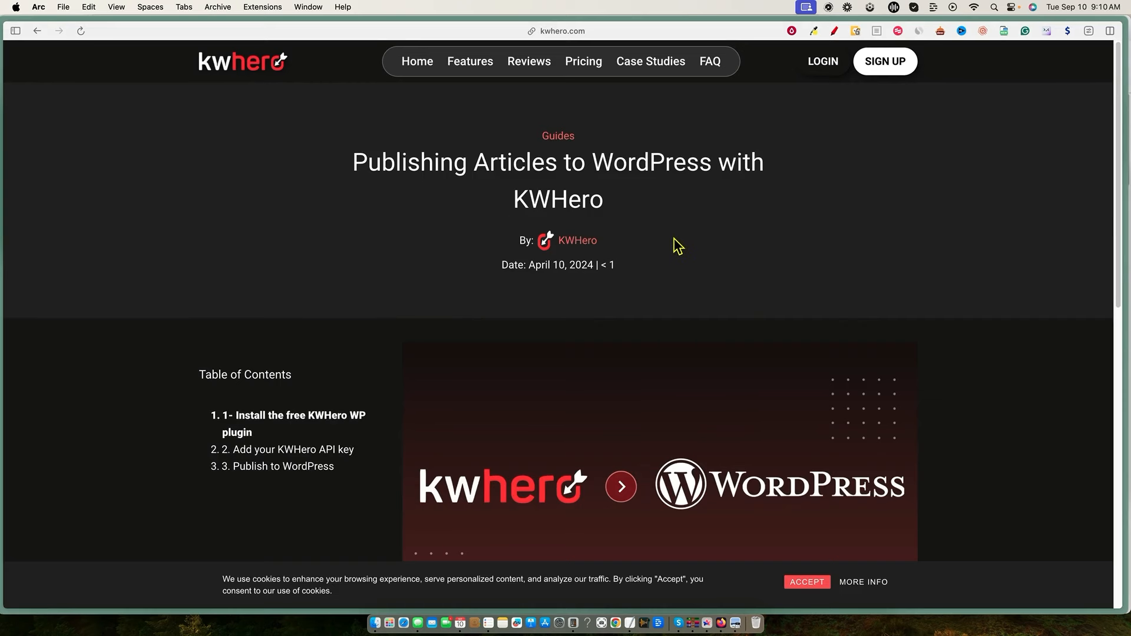
scroll(676, 245, down, 1)
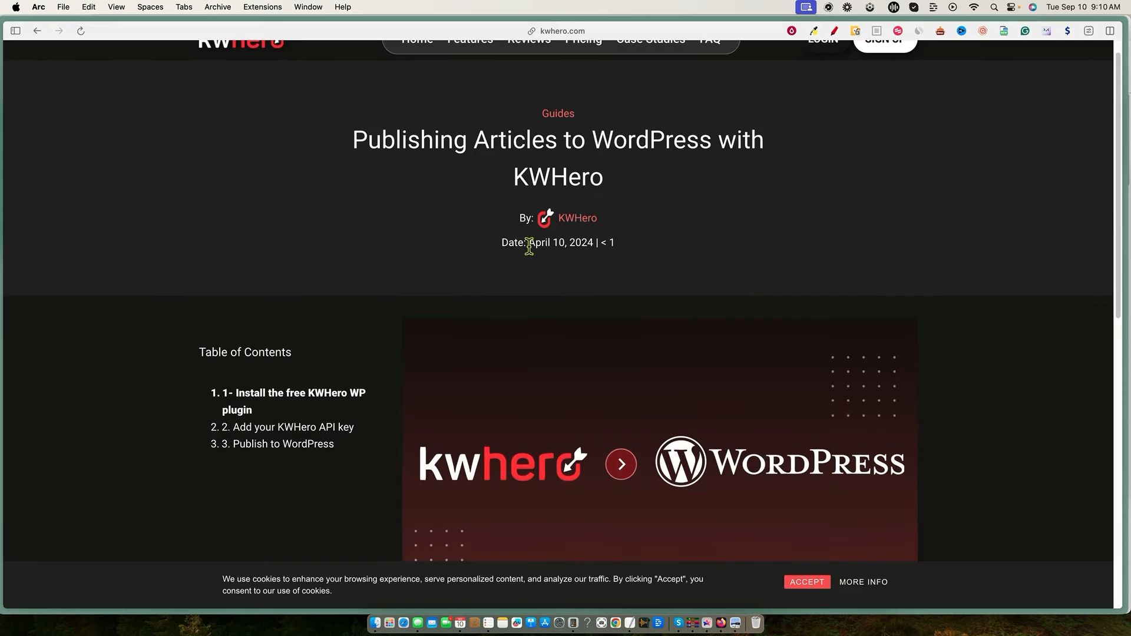
scroll(497, 270, down, 3)
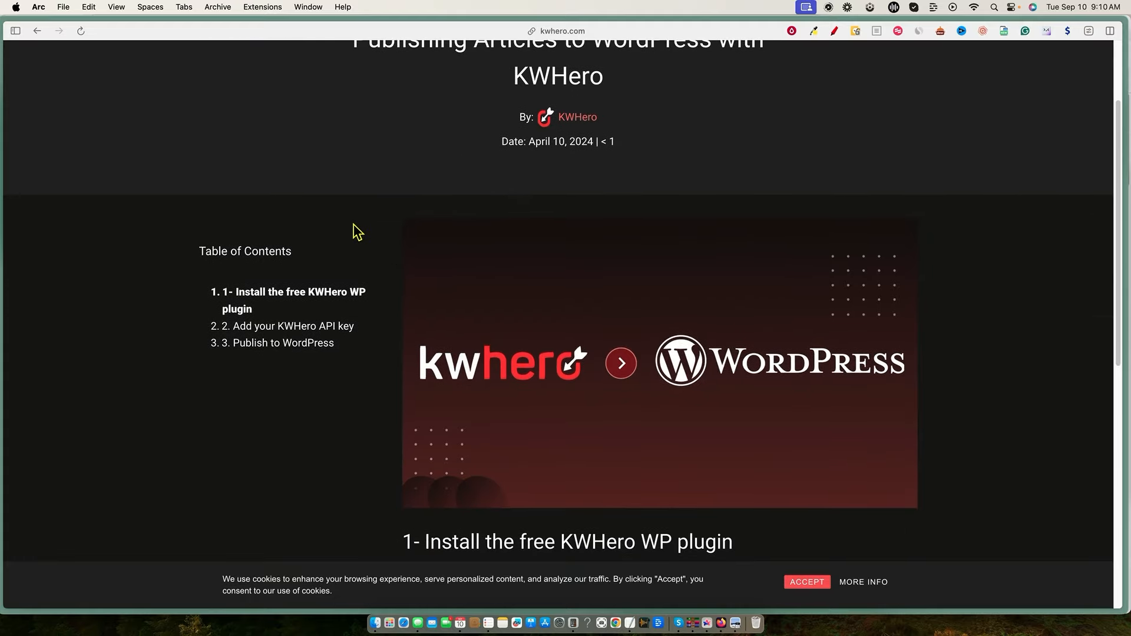
scroll(538, 348, down, 4)
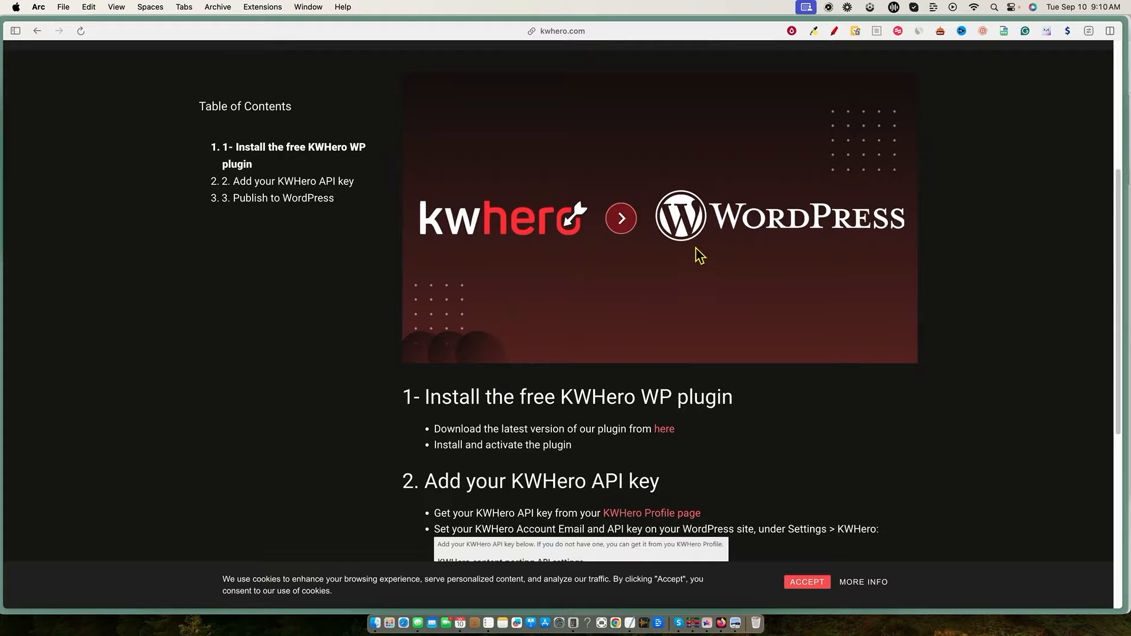
scroll(642, 348, up, 2)
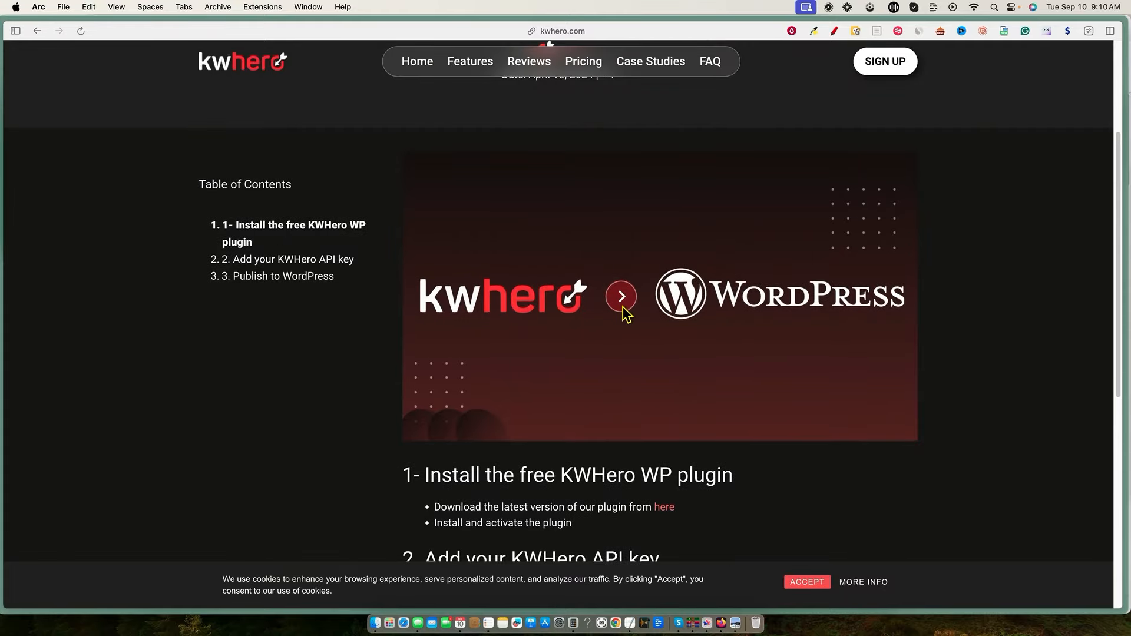
scroll(622, 317, down, 12)
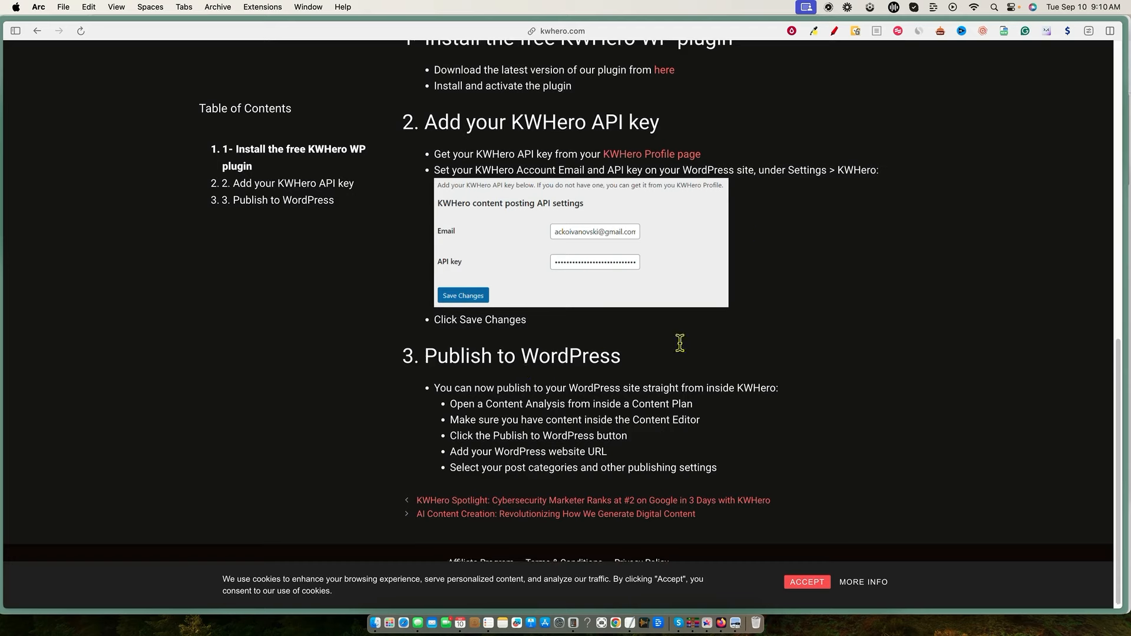
scroll(660, 398, up, 12)
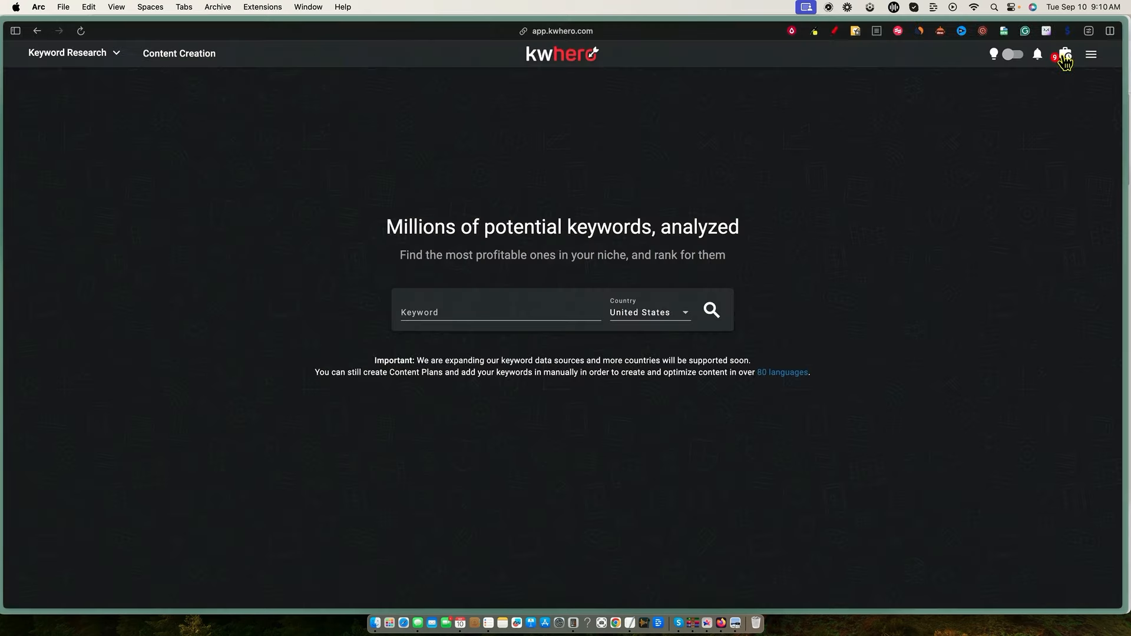
Go back to the KWHero app, review the completed jobs list and clear its unread entries.
click(1061, 56)
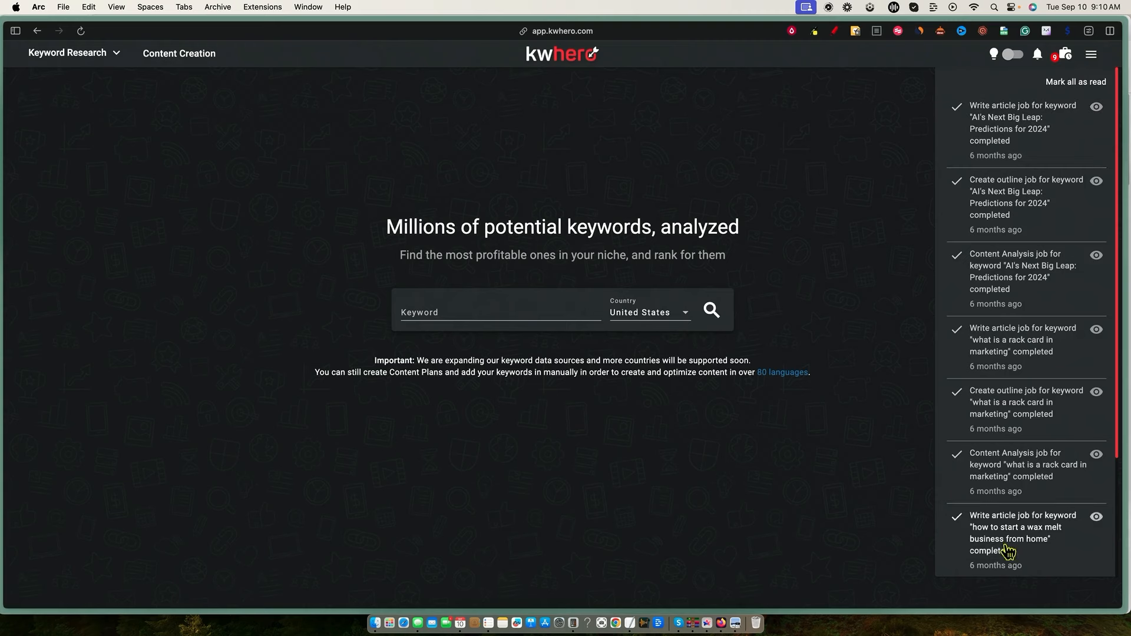
click(828, 183)
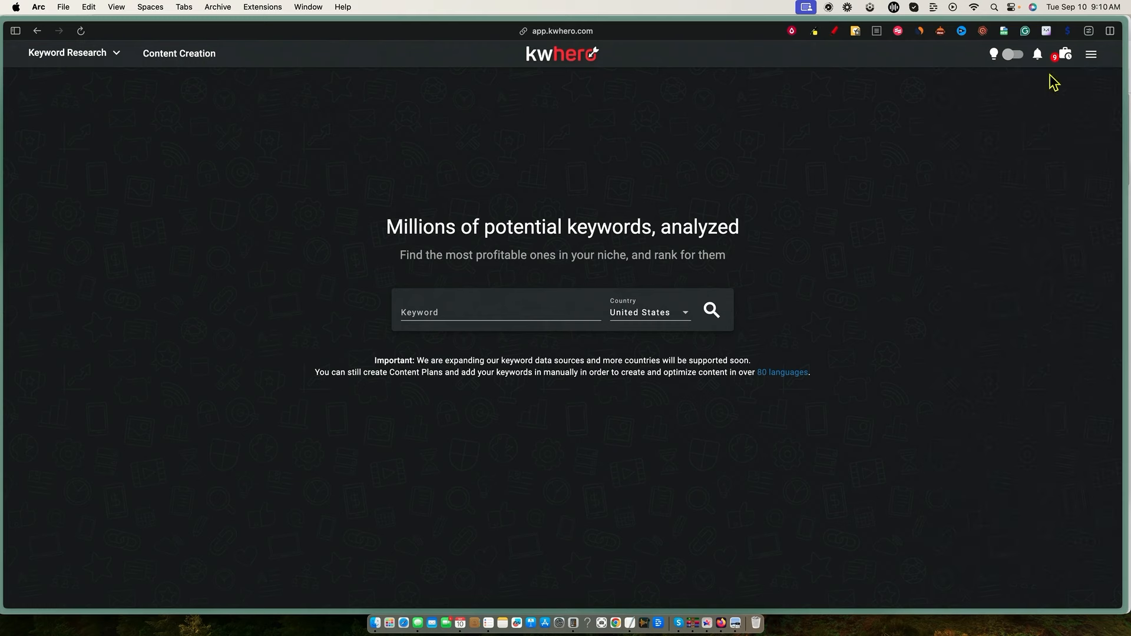
click(1066, 55)
scroll(966, 147, down, 1)
click(860, 170)
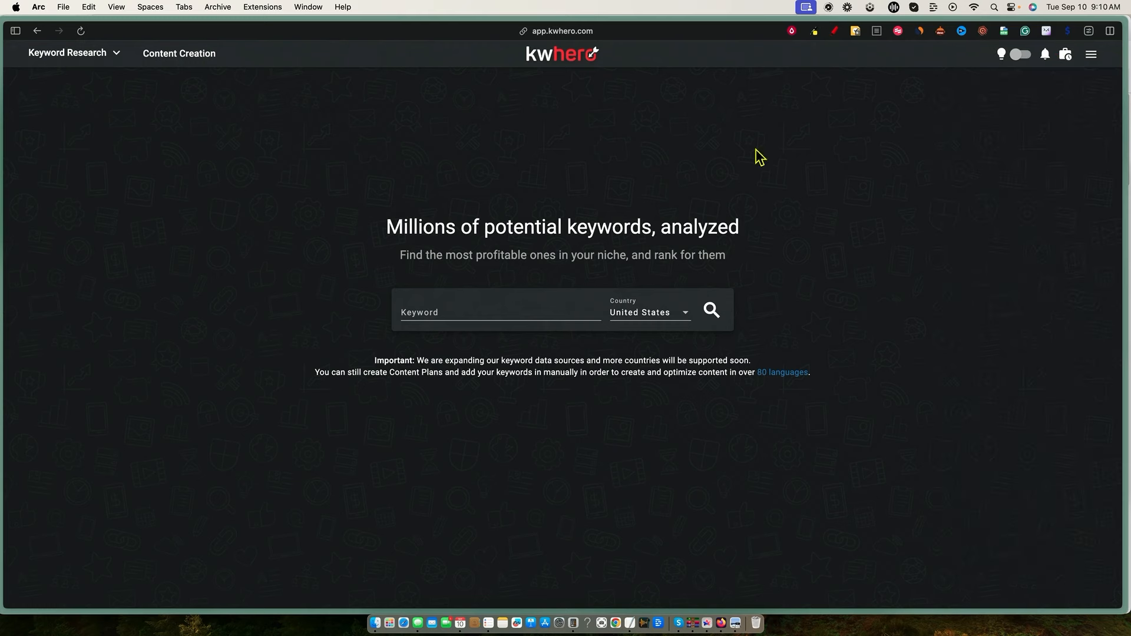
Try out the interface theme toggle and leave KWHero in light mode.
click(1020, 55)
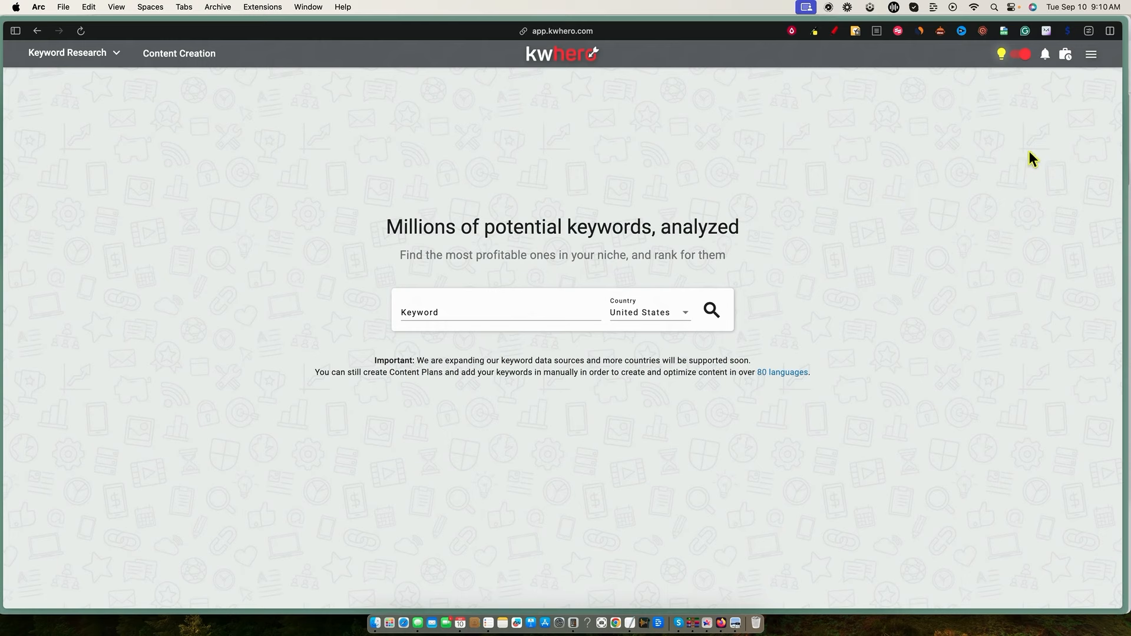
click(1026, 58)
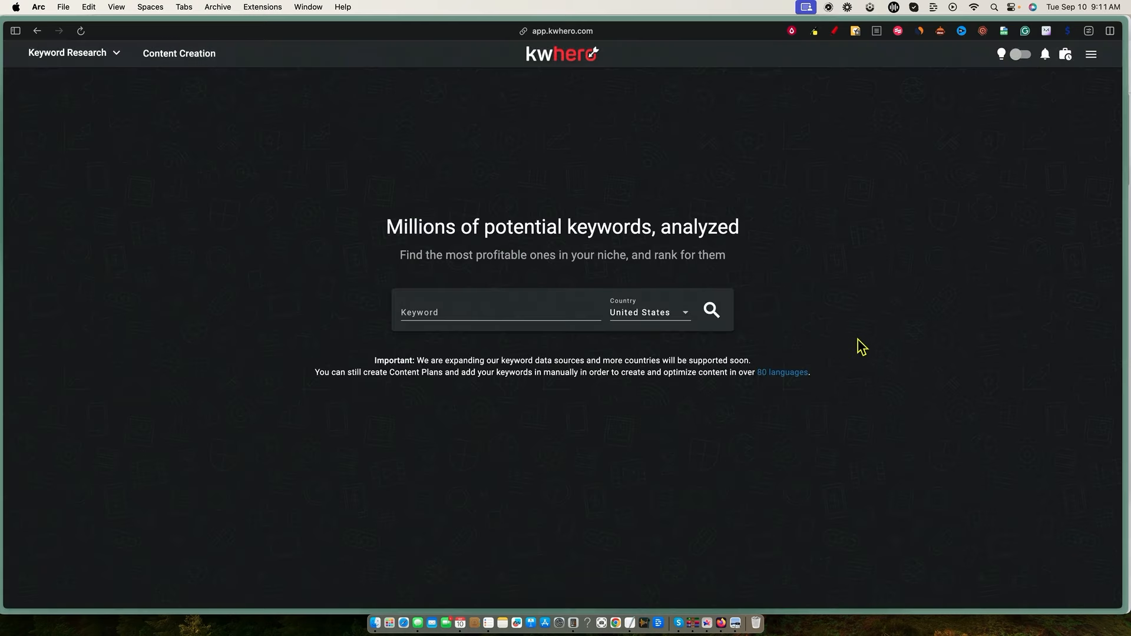
click(1024, 57)
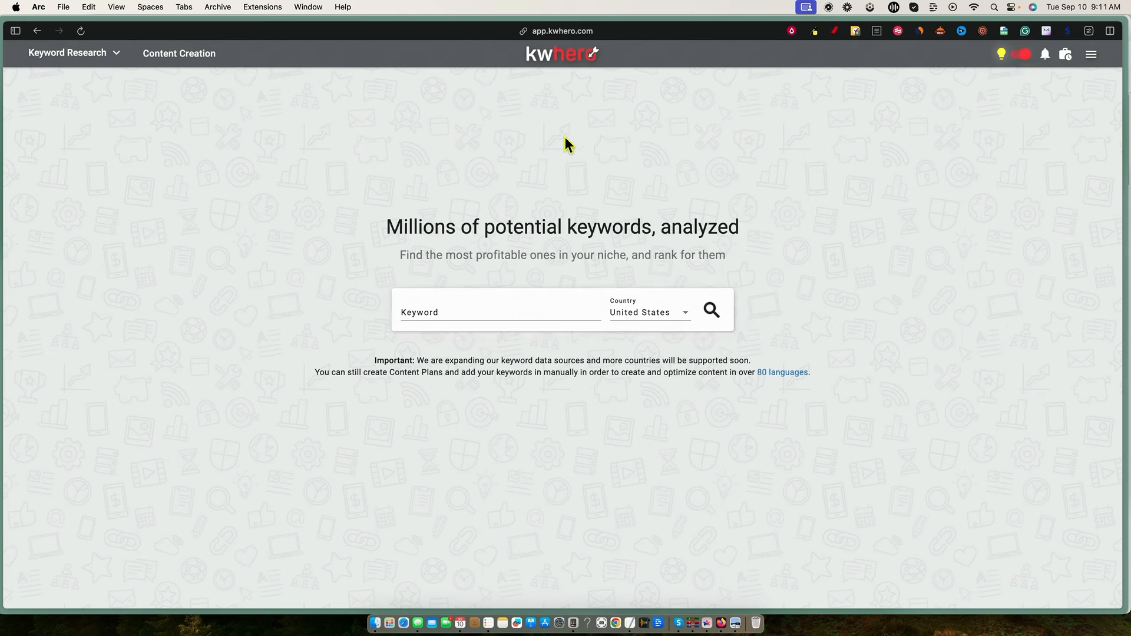
From the Keyword Research dashboard, run a keyword search for "email marketing", copied from the TextEdit notes.
click(113, 57)
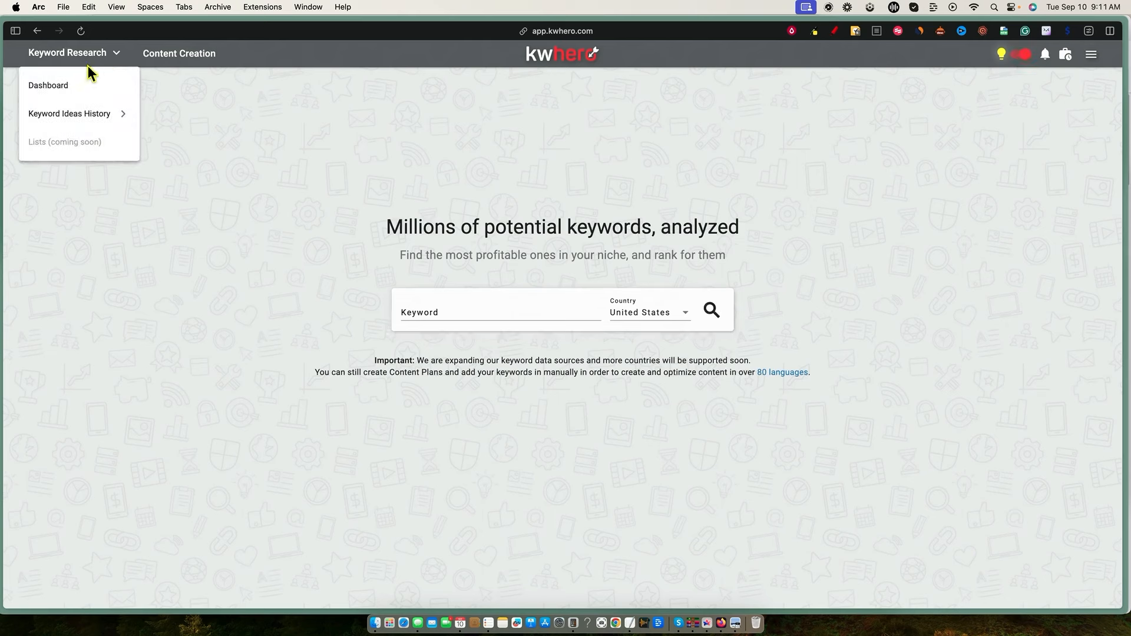
click(61, 89)
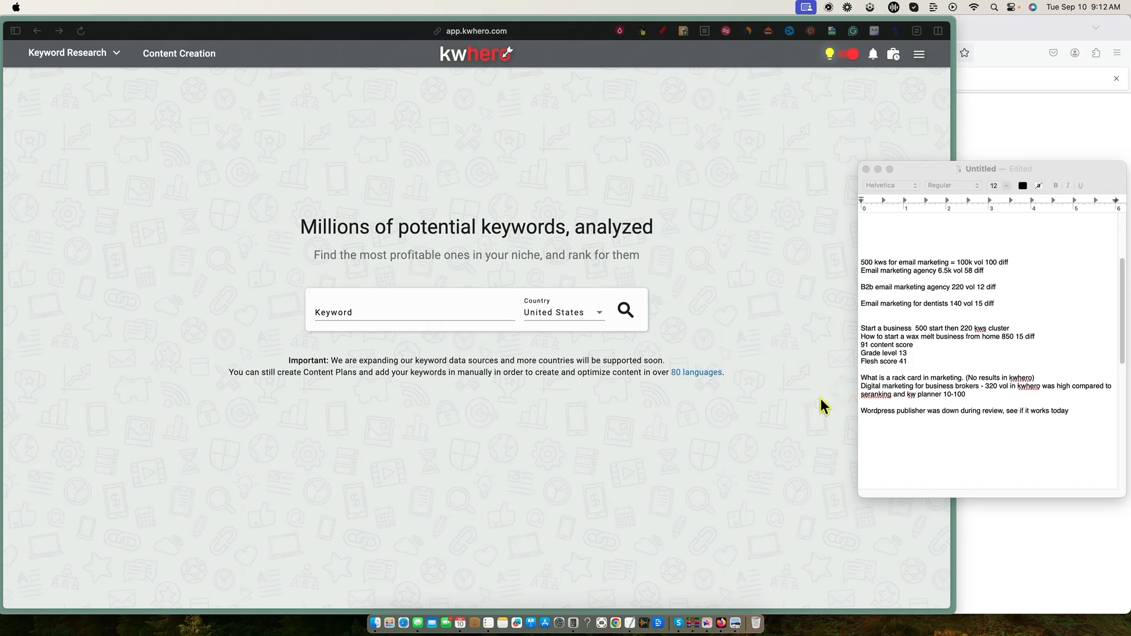
click(935, 275)
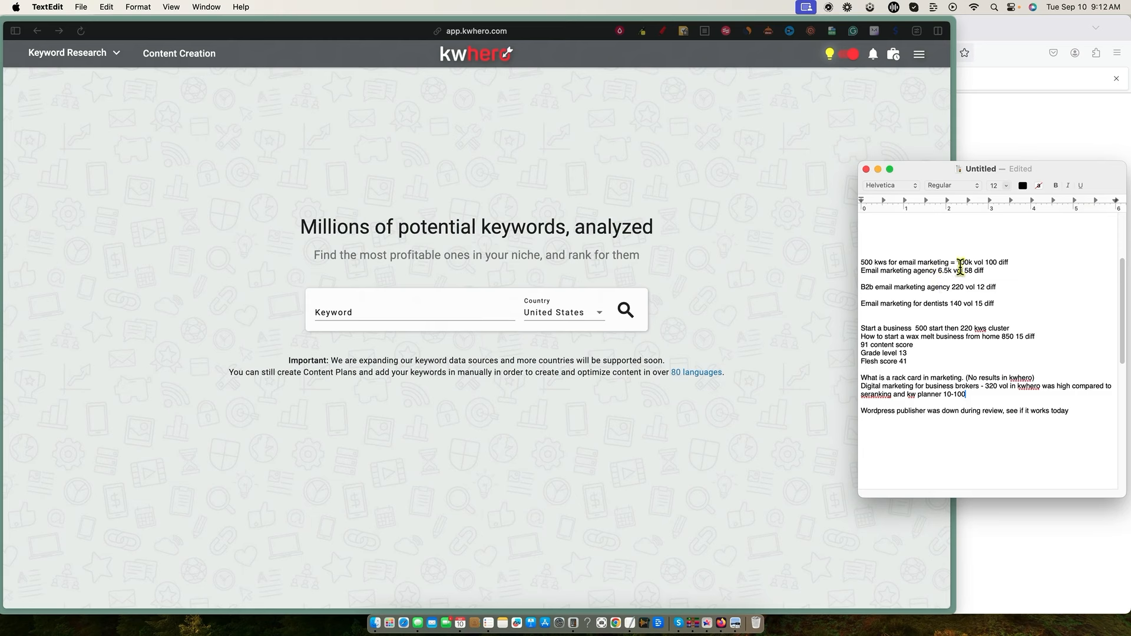
drag(949, 262, 899, 261)
key(super+c)
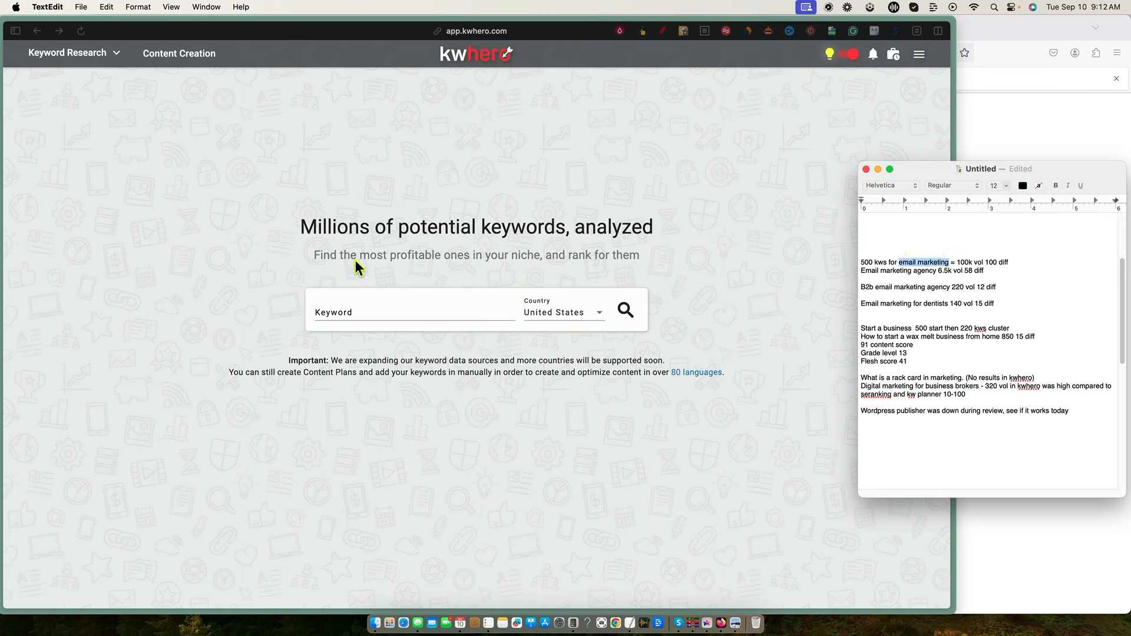
click(358, 313)
key(super+v)
key(Return)
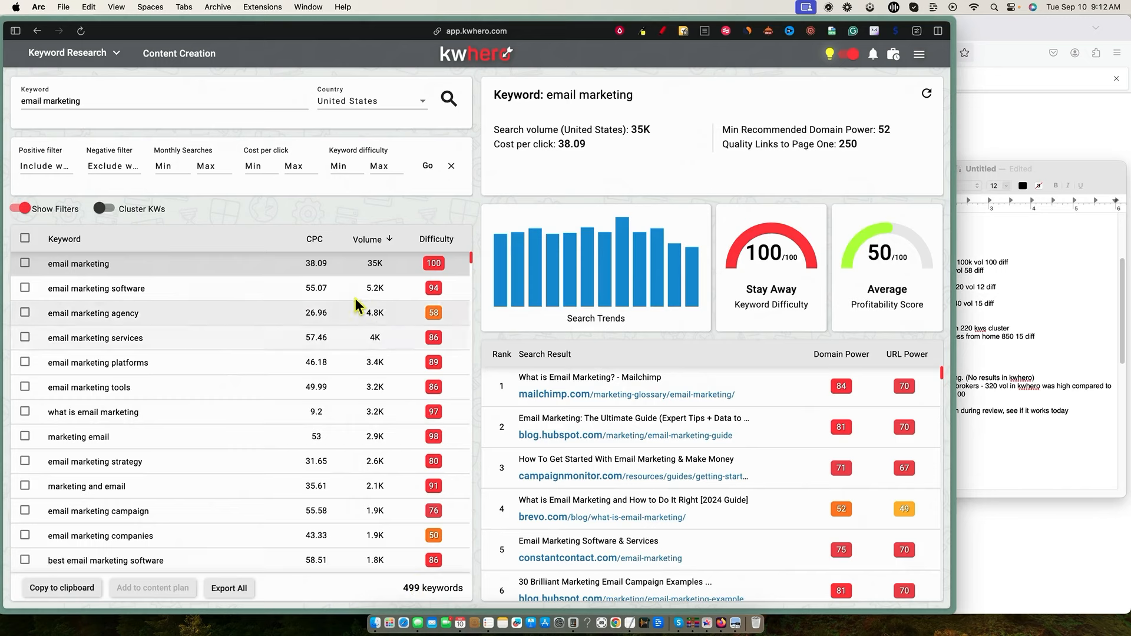
Check the TextEdit notes on "email marketing" against the keyword's overview in SE Ranking.
click(987, 237)
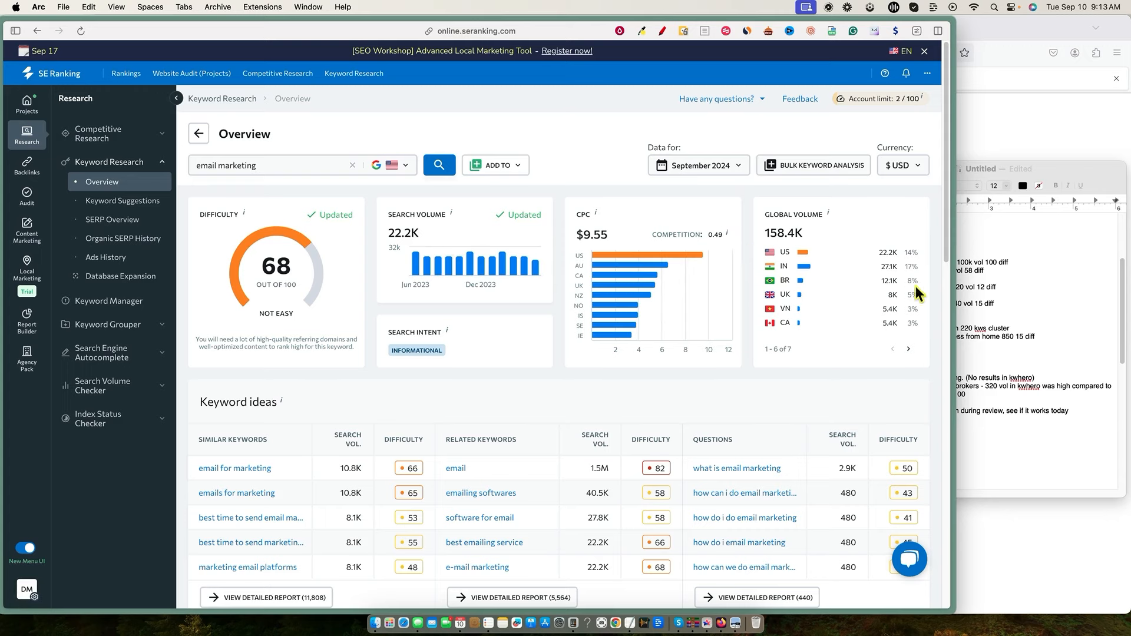
click(980, 243)
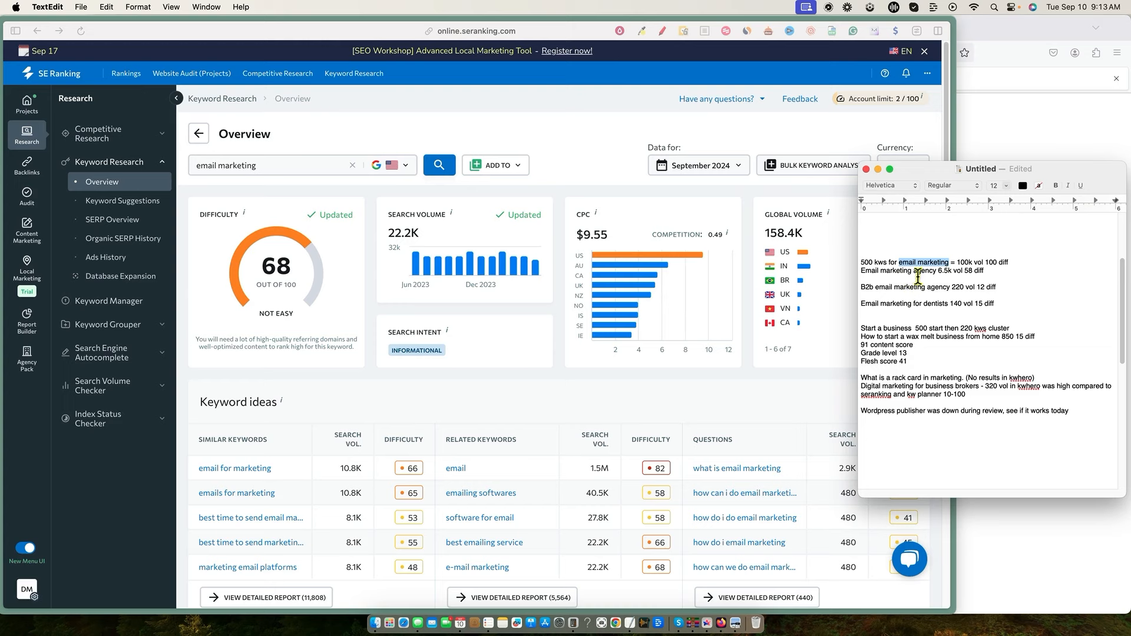
Compare the noted search volume for "email marketing" with the keyword's results in KWHero.
click(964, 262)
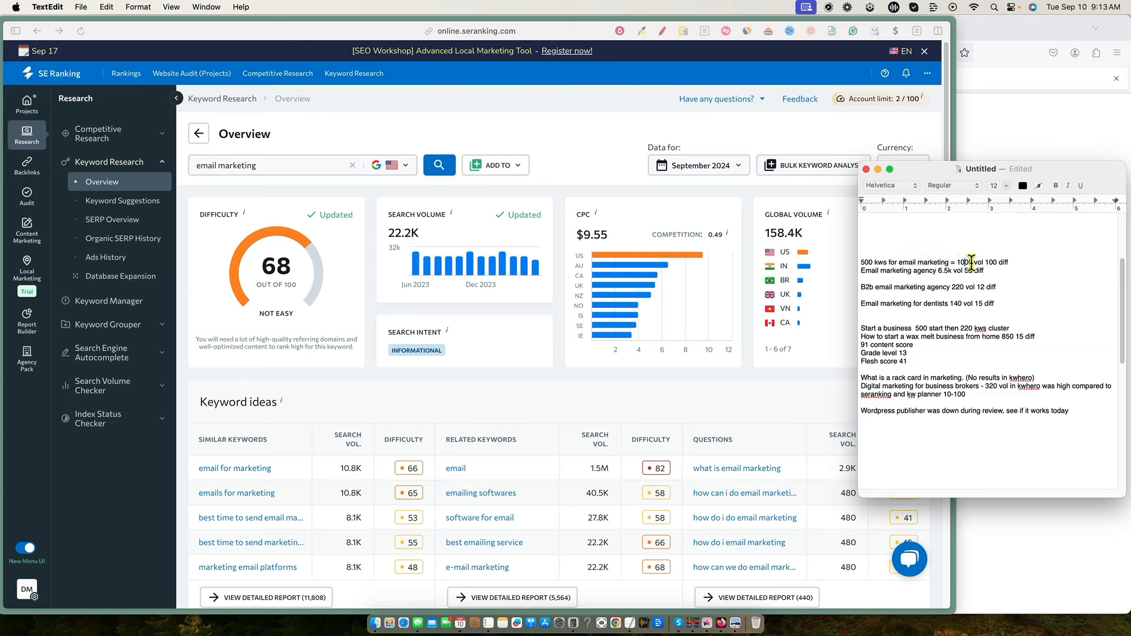
double_click(964, 262)
key(super+Tab)
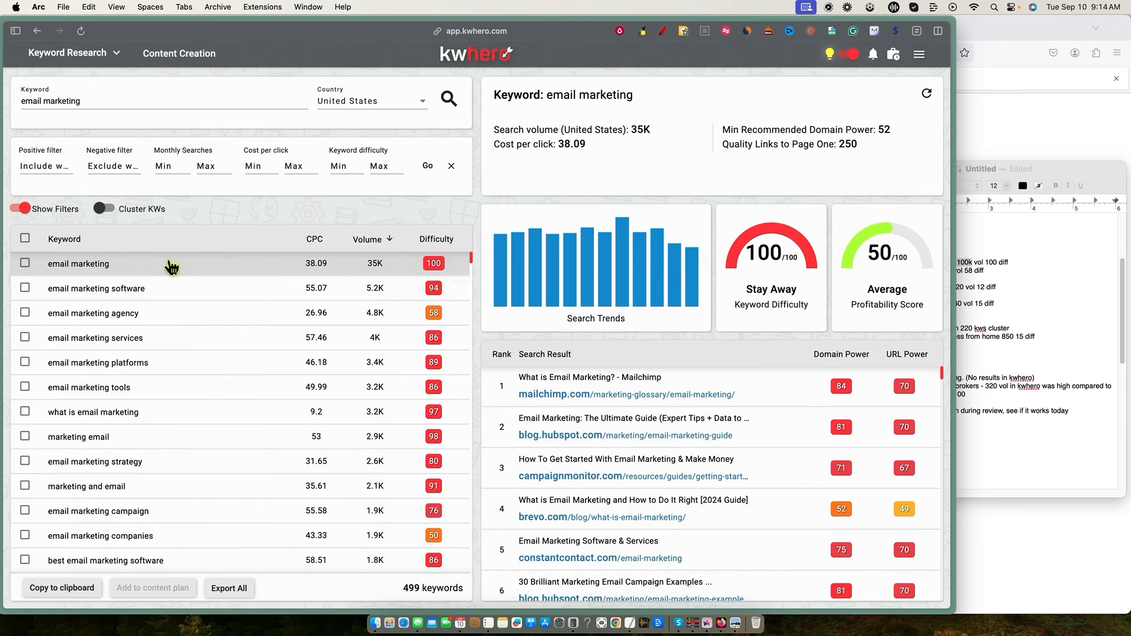
Compare the TextEdit note on "Email marketing agency" with that keyword's volume and difficulty in the KWHero results list.
click(1018, 271)
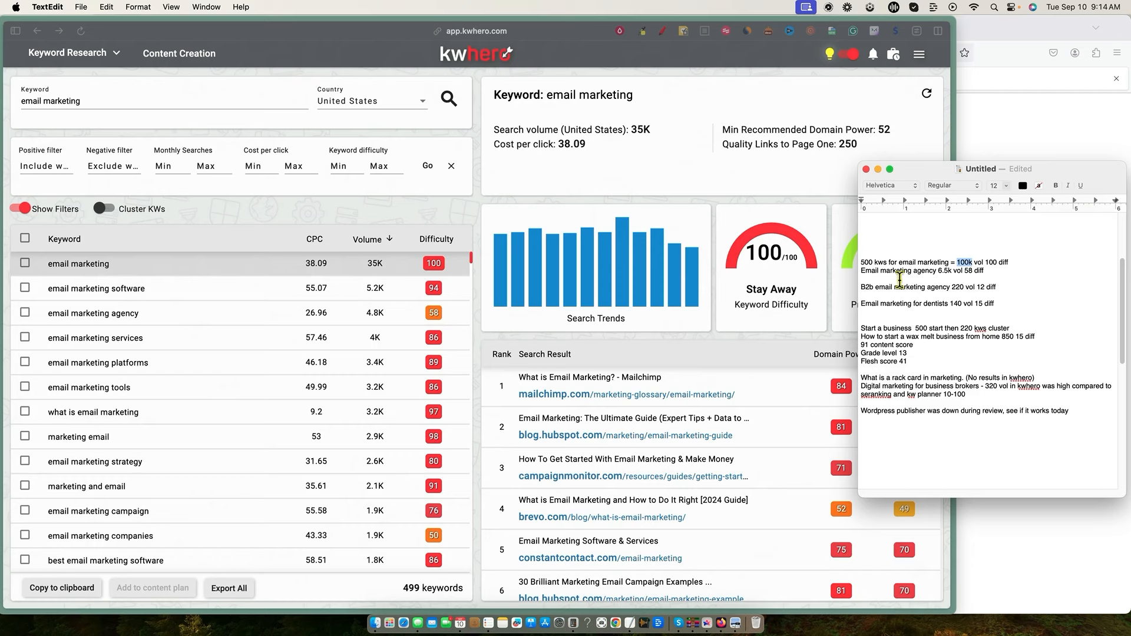
click(72, 314)
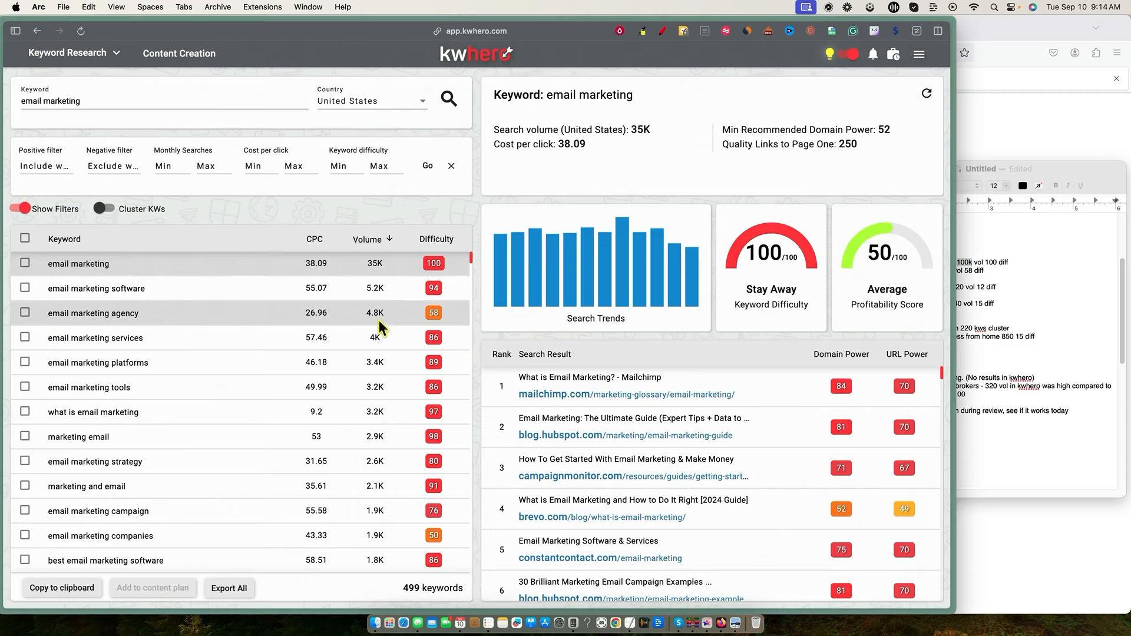
click(973, 317)
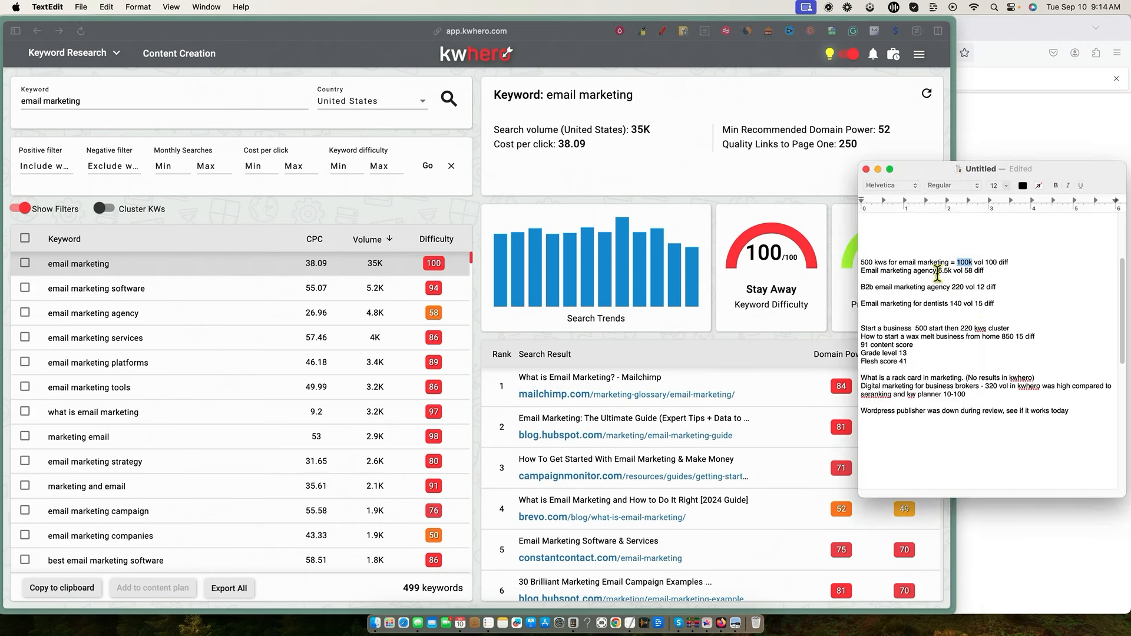
drag(939, 273, 953, 272)
click(996, 277)
drag(984, 272, 857, 271)
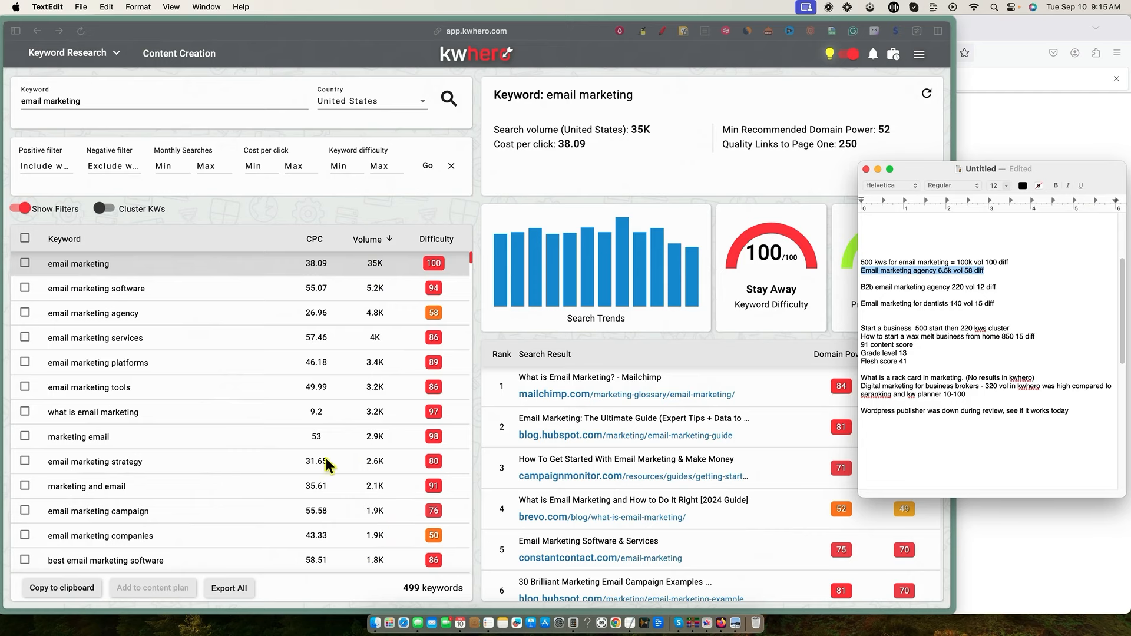
scroll(327, 458, down, 4)
scroll(327, 458, up, 4)
Filter the KWHero results by the positive term "B2b email marketing agency" from the notes and check the match against the noted figures.
click(860, 286)
drag(860, 292, 875, 290)
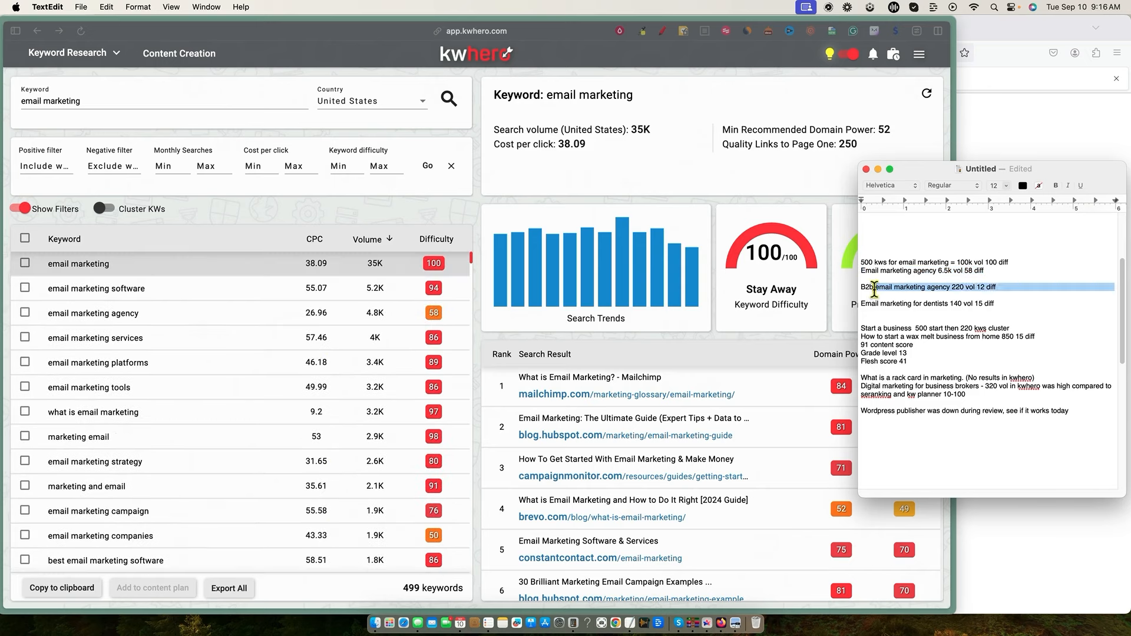
click(950, 287)
drag(950, 287, 859, 287)
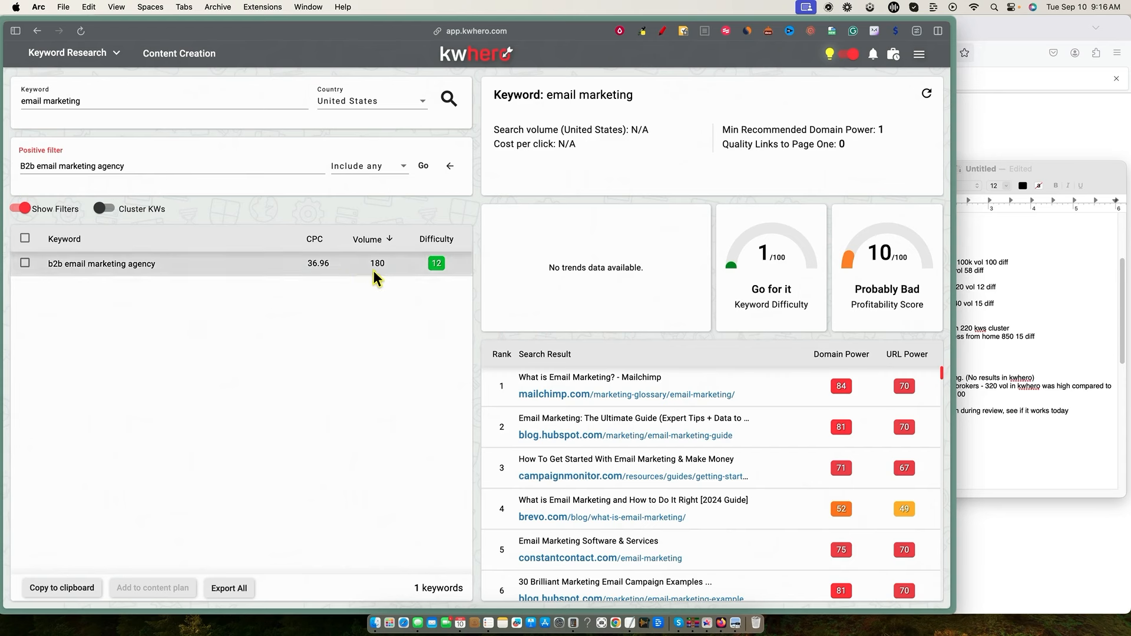
click(962, 295)
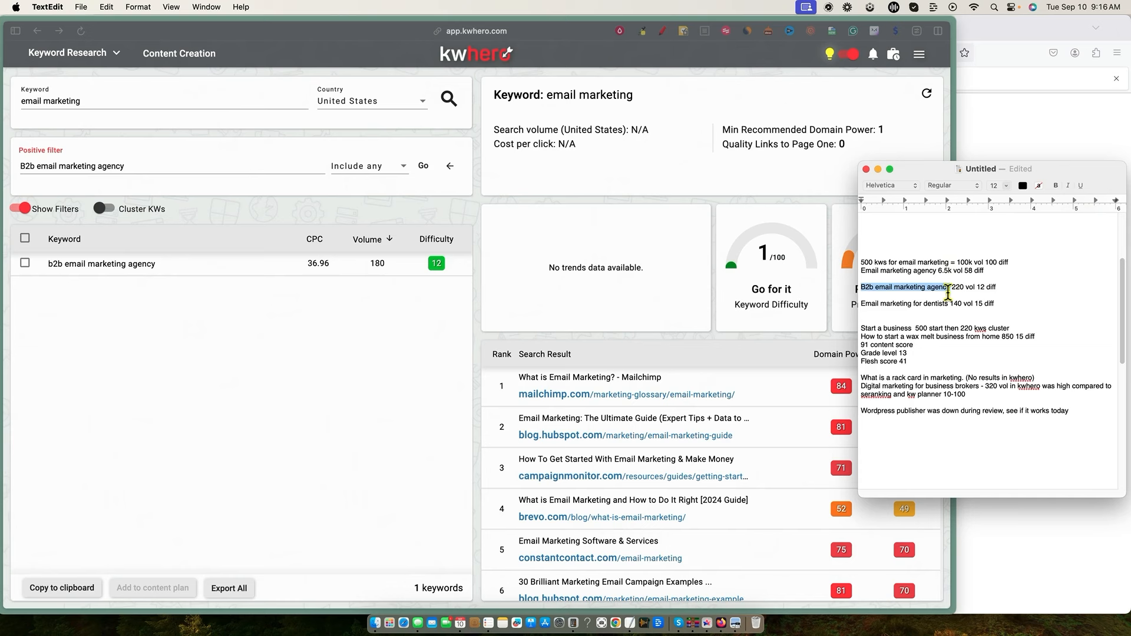
click(993, 288)
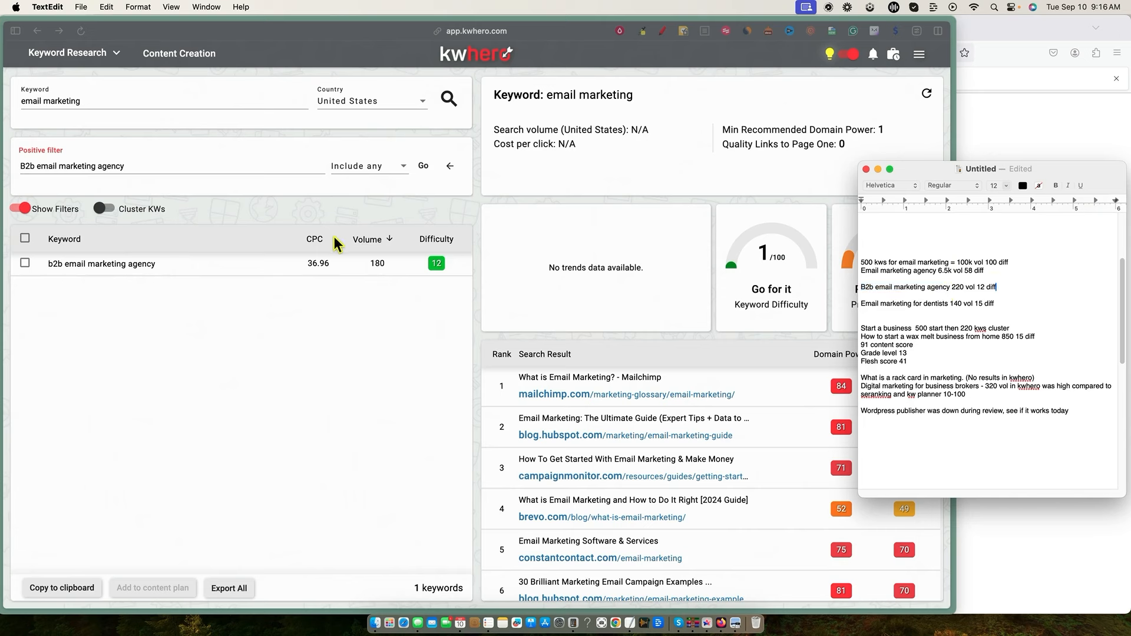
Run a new KWHero keyword search for "Start a business", copied from the TextEdit notes.
click(403, 376)
drag(861, 328, 913, 329)
key(super+c)
drag(92, 100, 5, 106)
key(super+v)
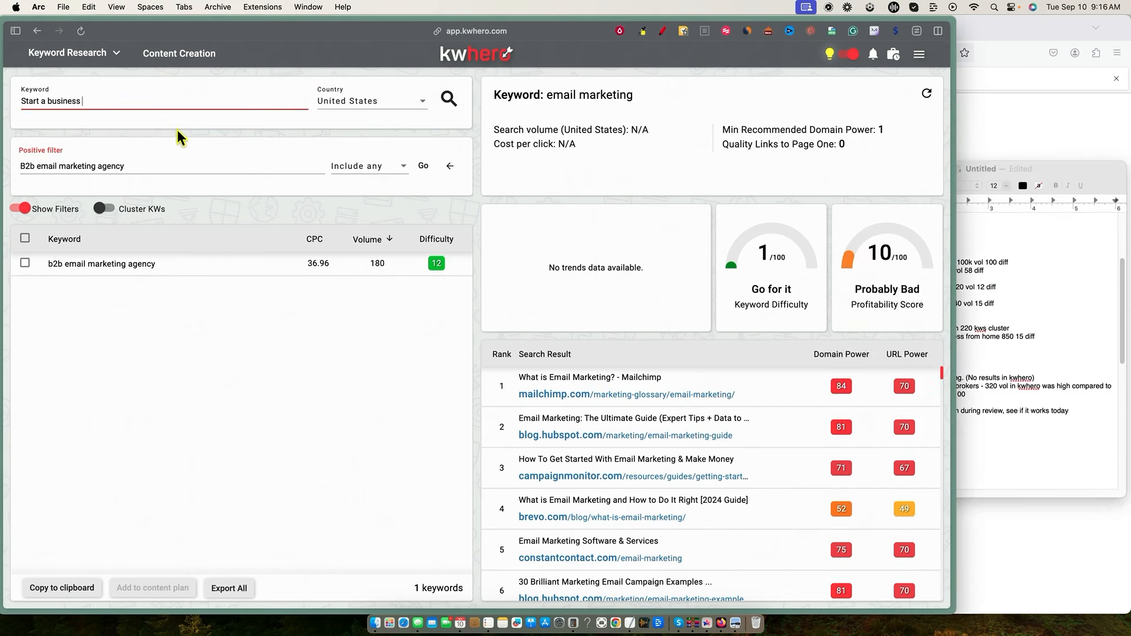
click(449, 99)
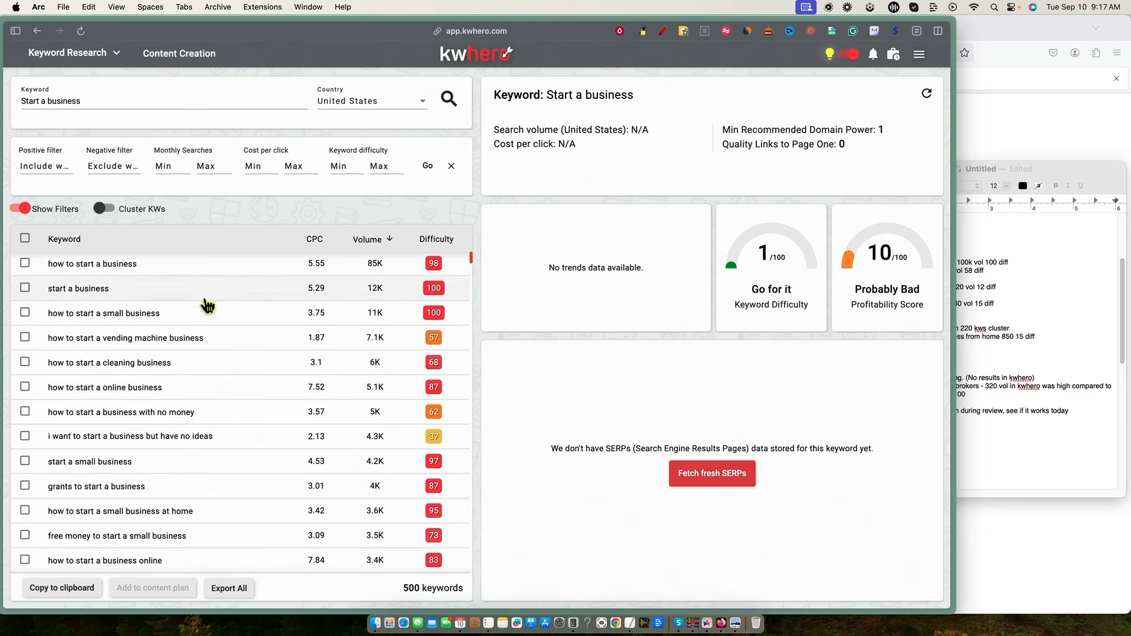
Check the note on clustering and turn on keyword clustering for the "Start a business" results.
click(972, 365)
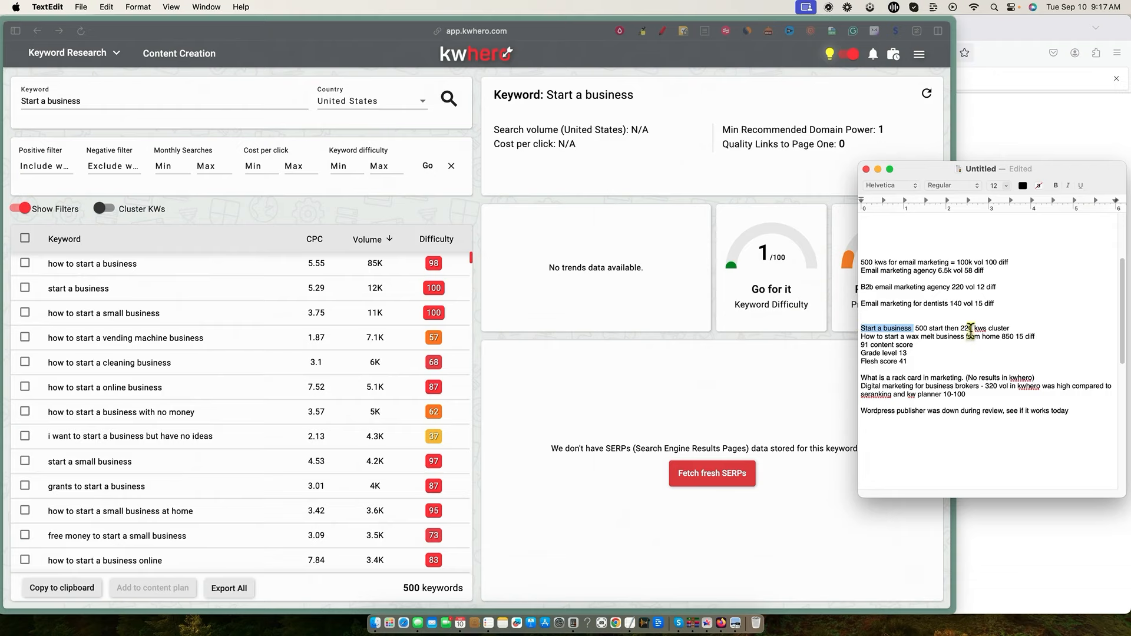
click(102, 210)
click(103, 209)
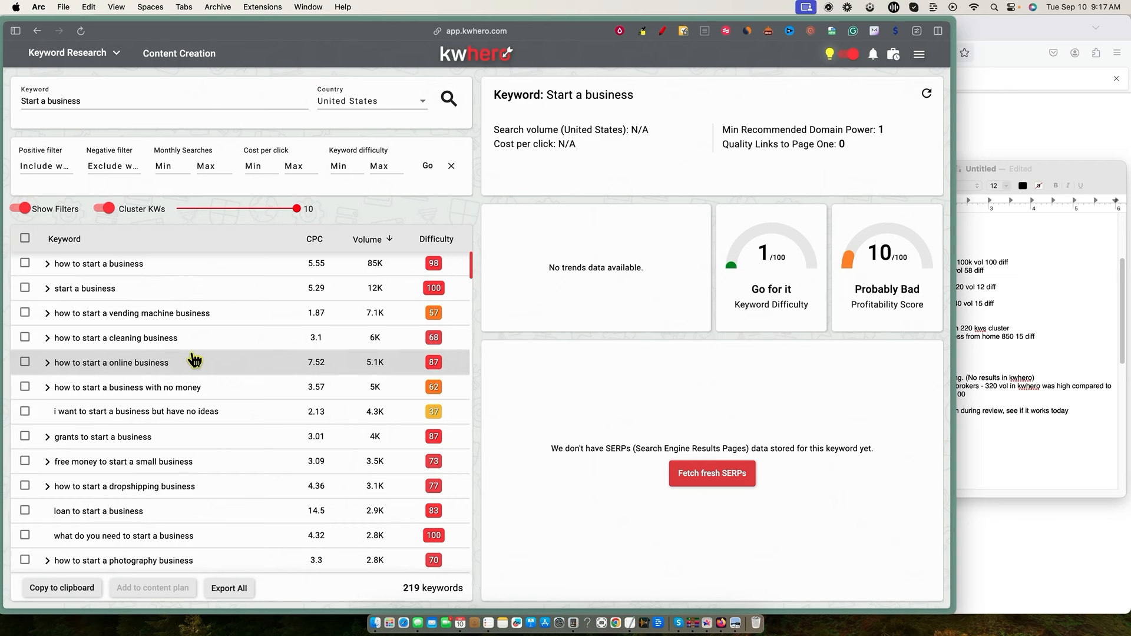
Search KWHero for "How to start a wax melt business from home", copied from the notes, and accept the clustering warning.
click(992, 350)
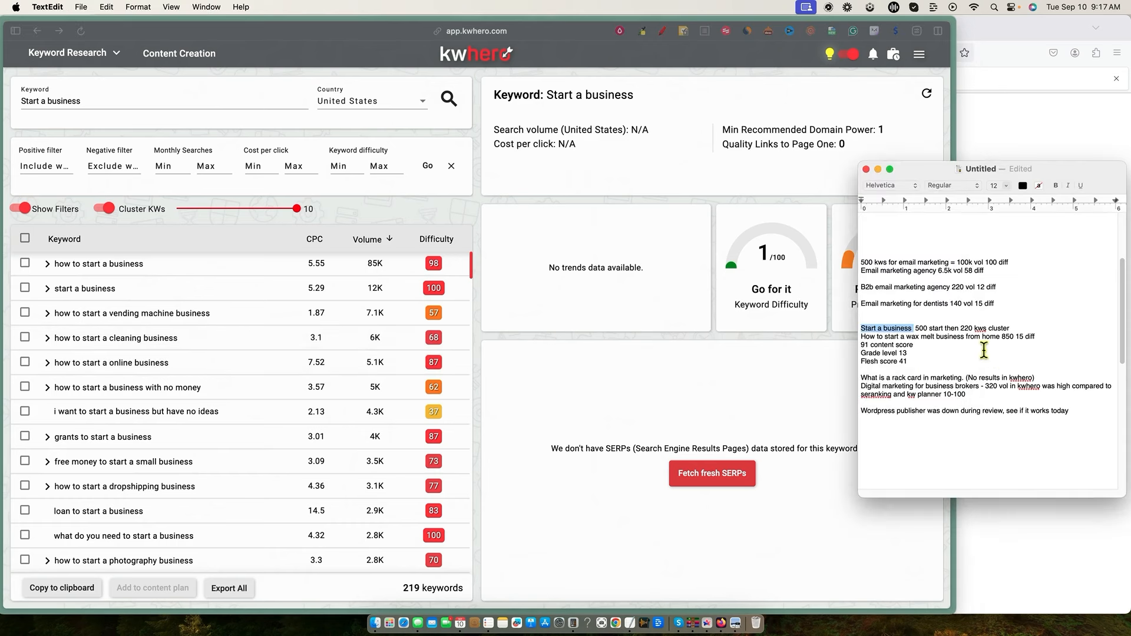
click(862, 340)
drag(863, 340, 999, 340)
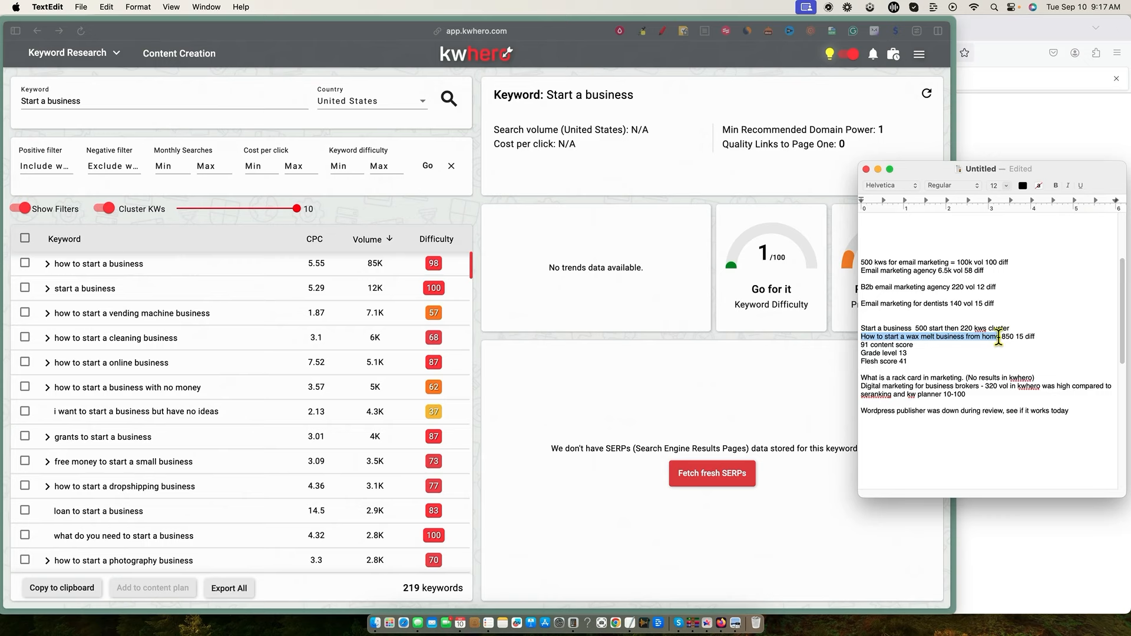
click(999, 341)
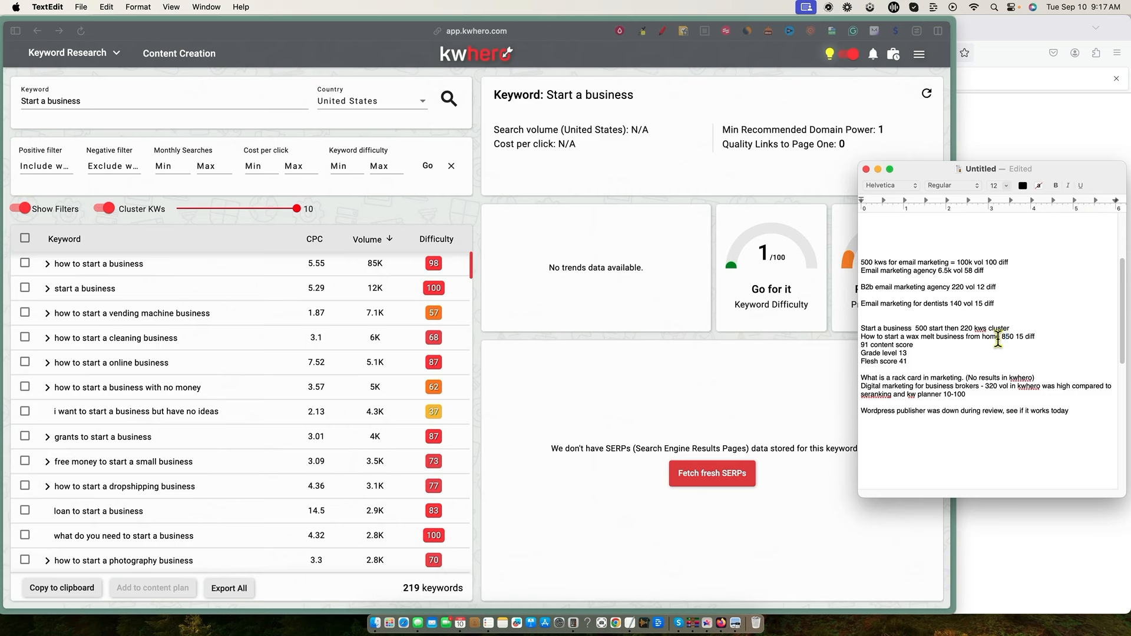
key(super+shift+Left)
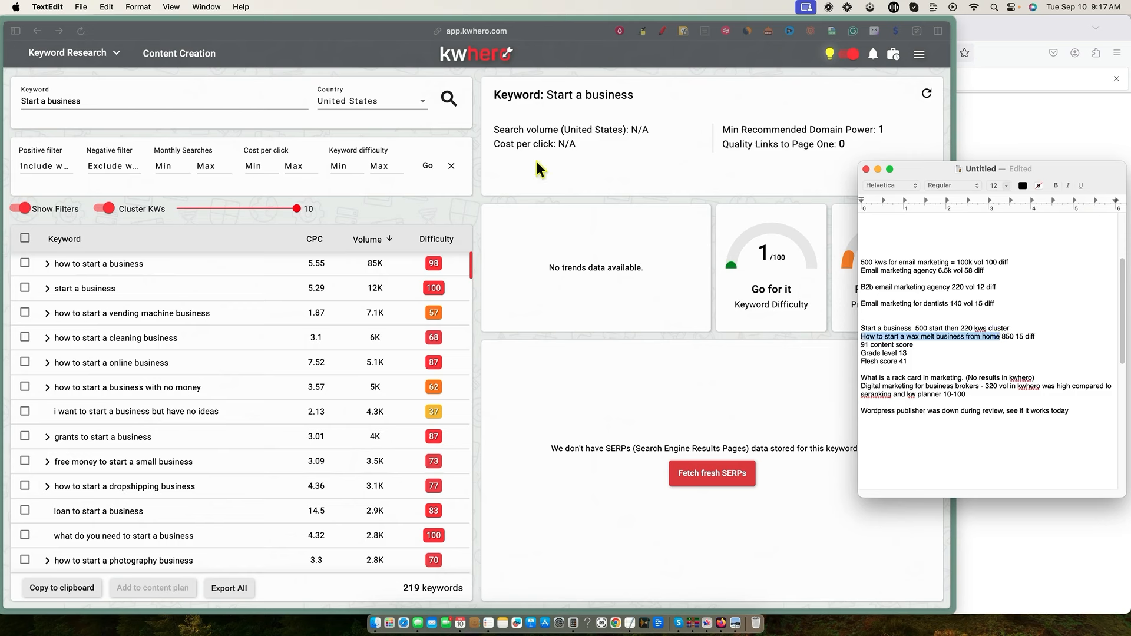
click(67, 108)
key(super+a)
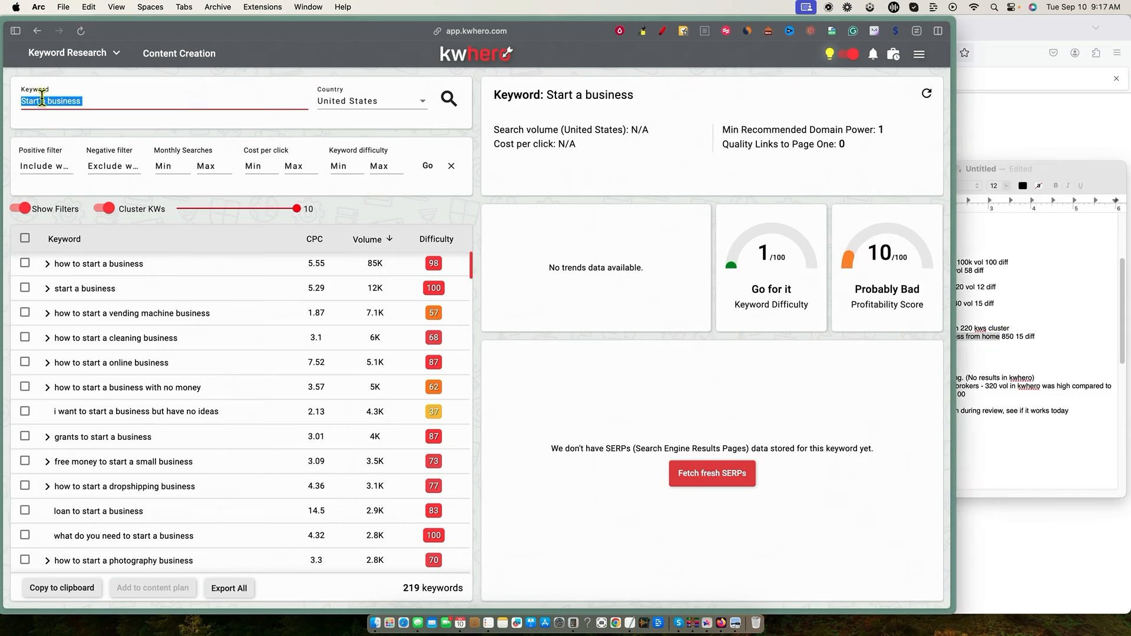
key(super+v)
click(448, 98)
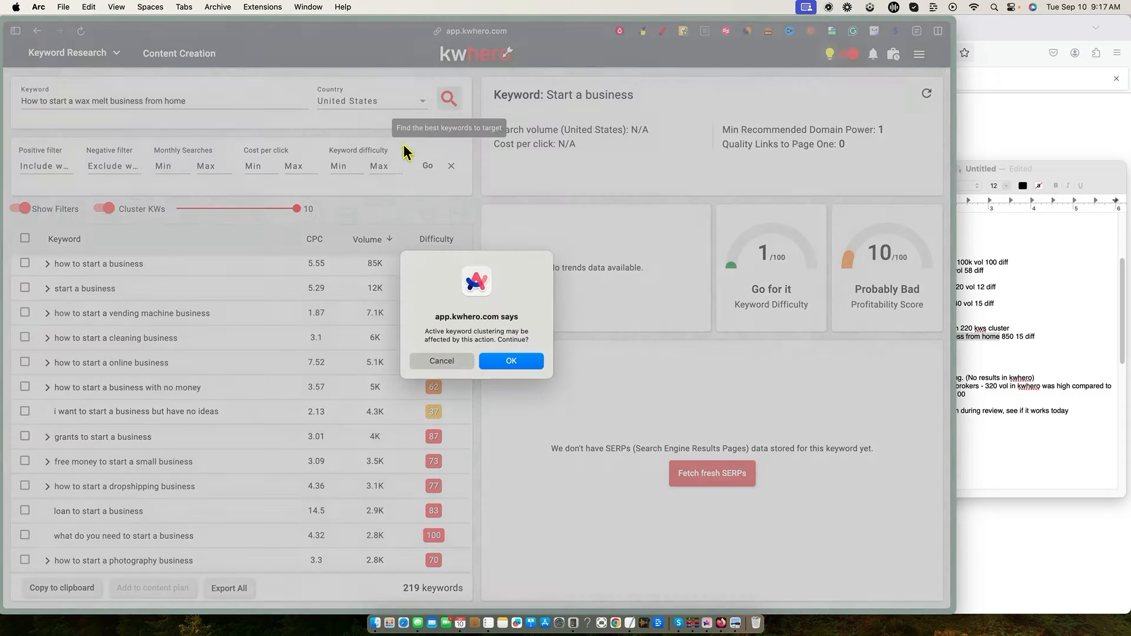
key(Return)
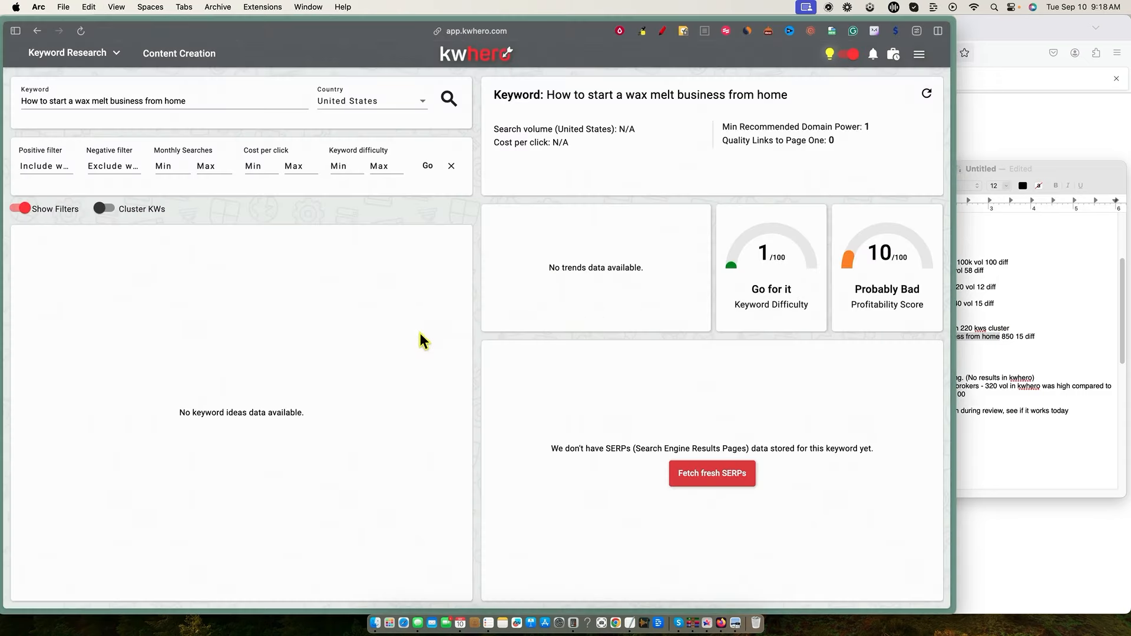
Replace the KWHero search keyword with the shorter phrase "how to start a wax business" and run the search.
click(1048, 266)
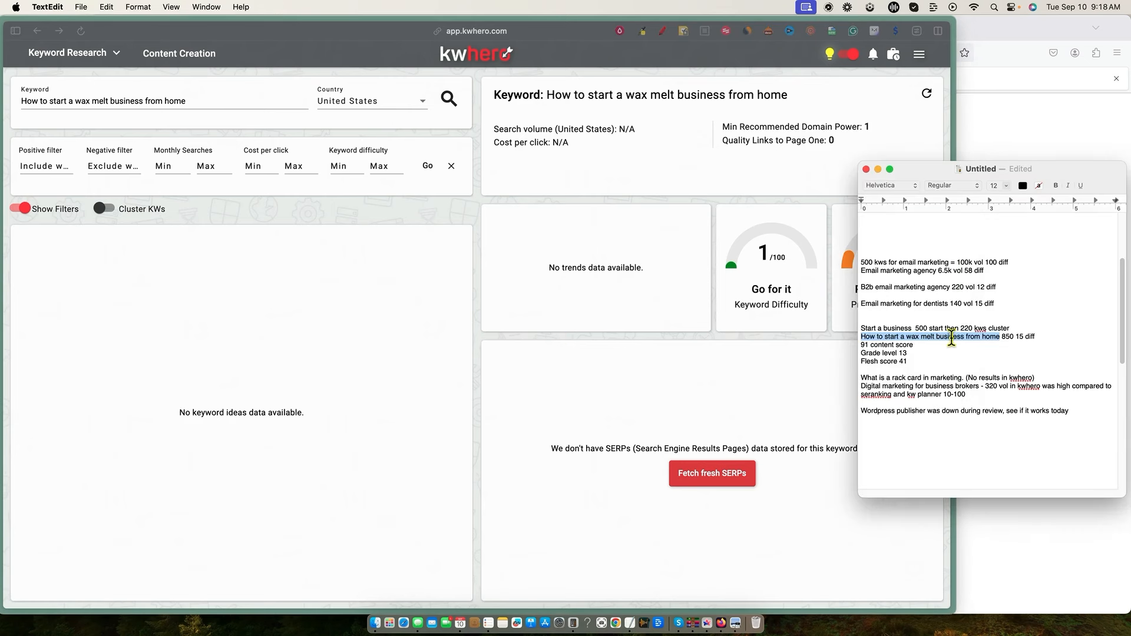
click(203, 107)
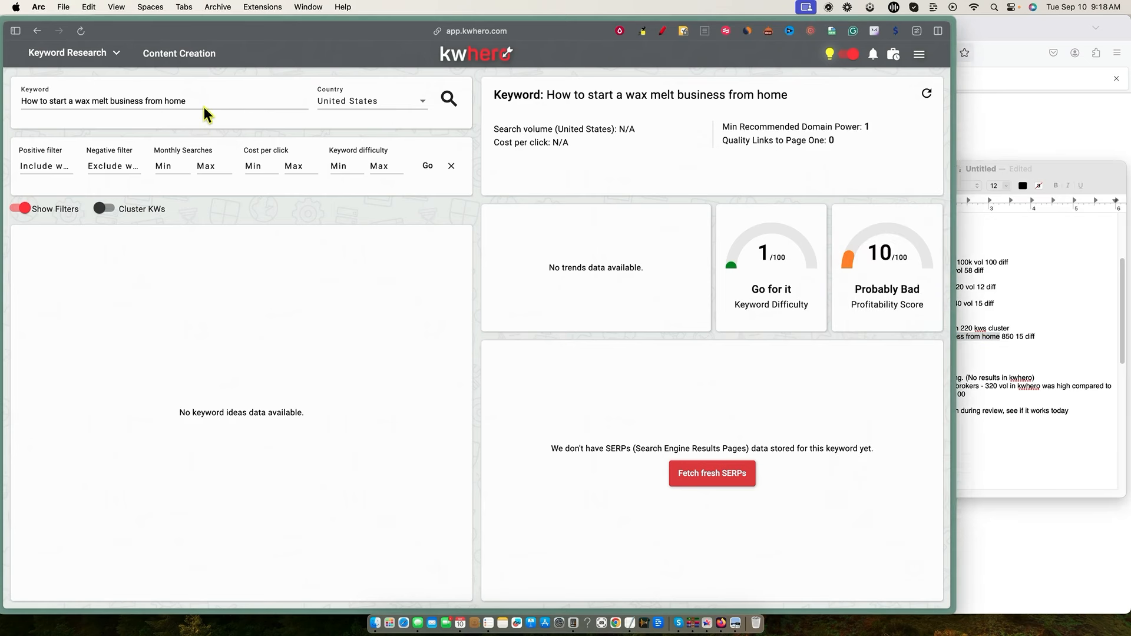
drag(202, 103, 22, 101)
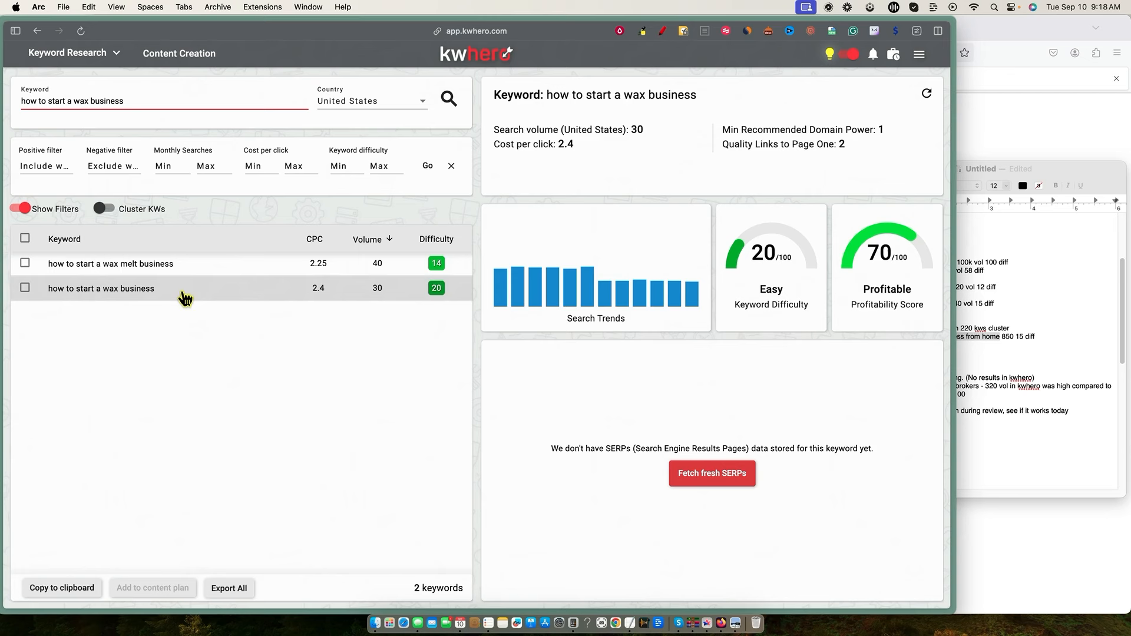
Copy the phrase "How to start a wax melt business from home" from the TextEdit notes.
click(975, 375)
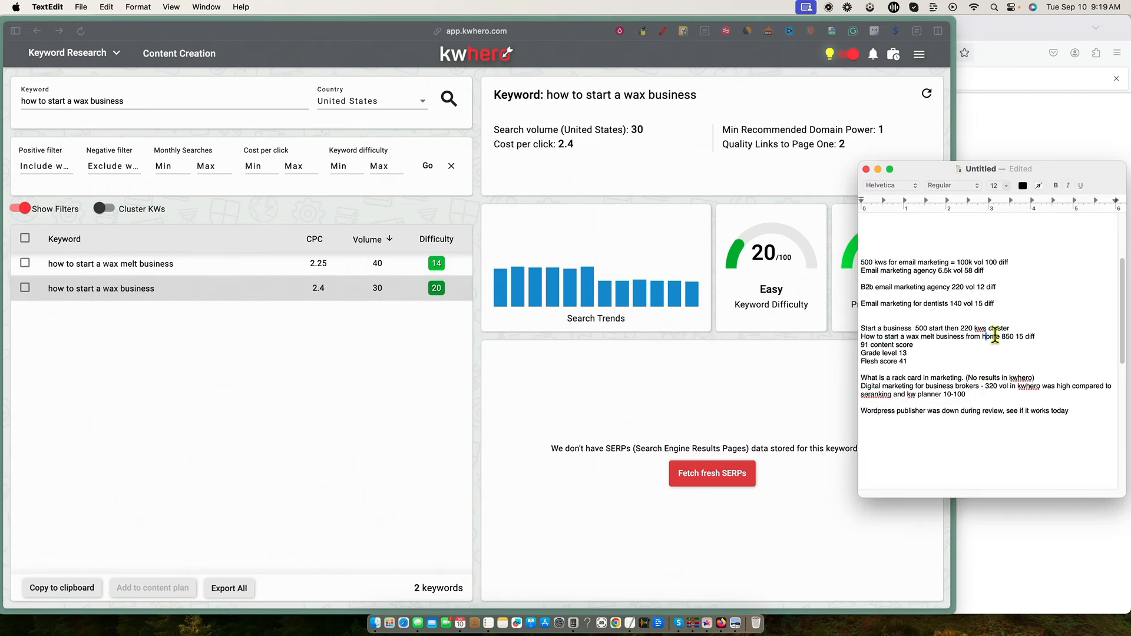
drag(1000, 337, 877, 338)
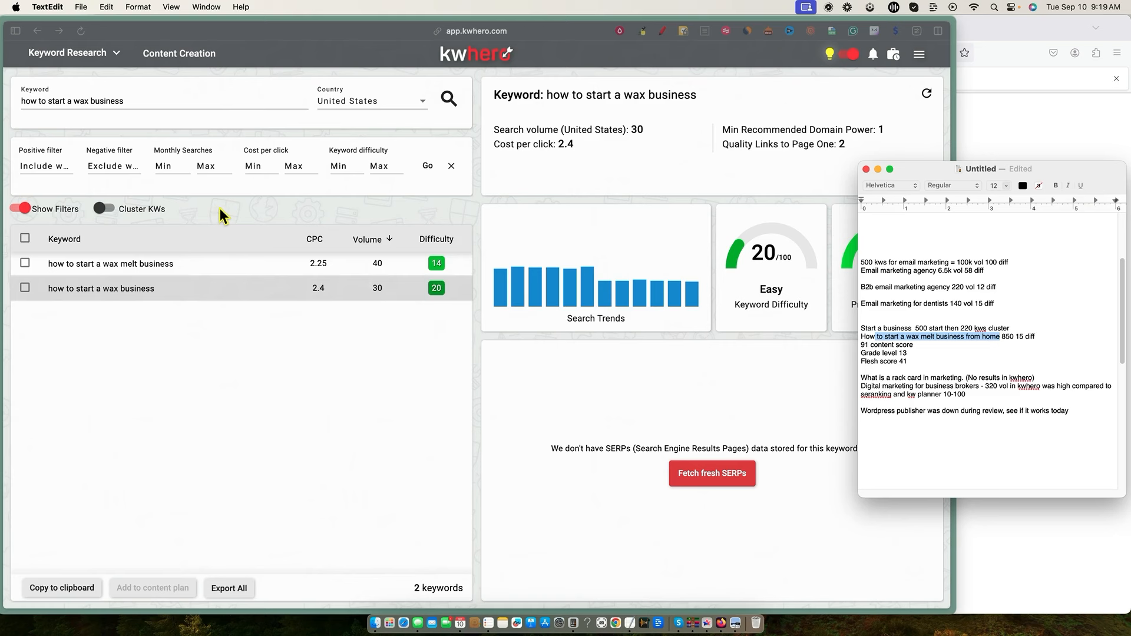
click(932, 337)
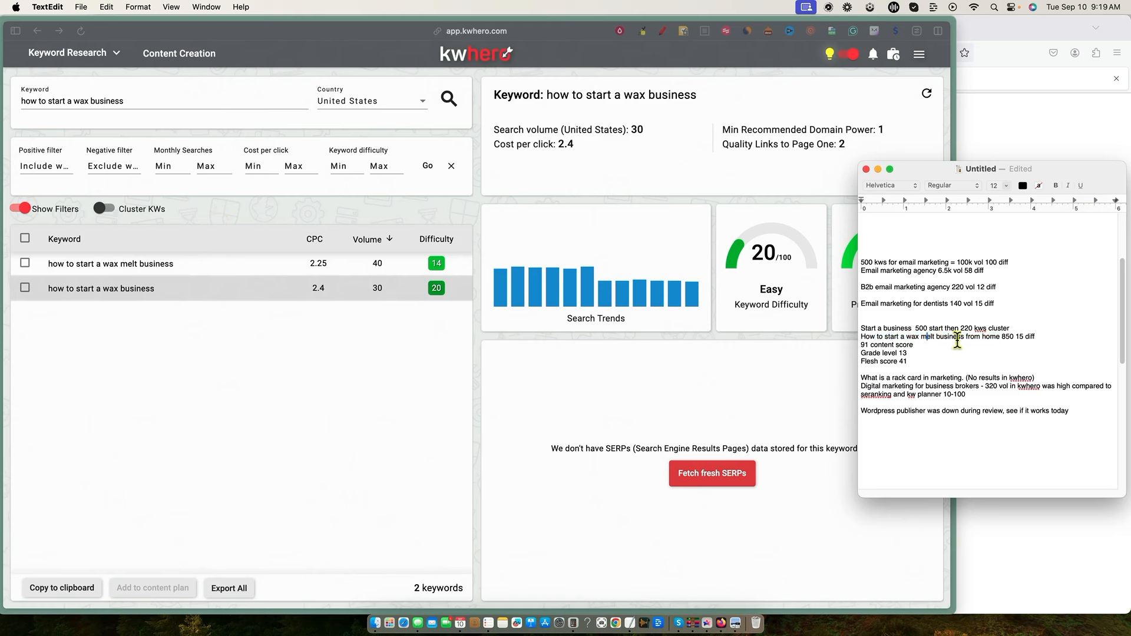
drag(957, 339, 876, 334)
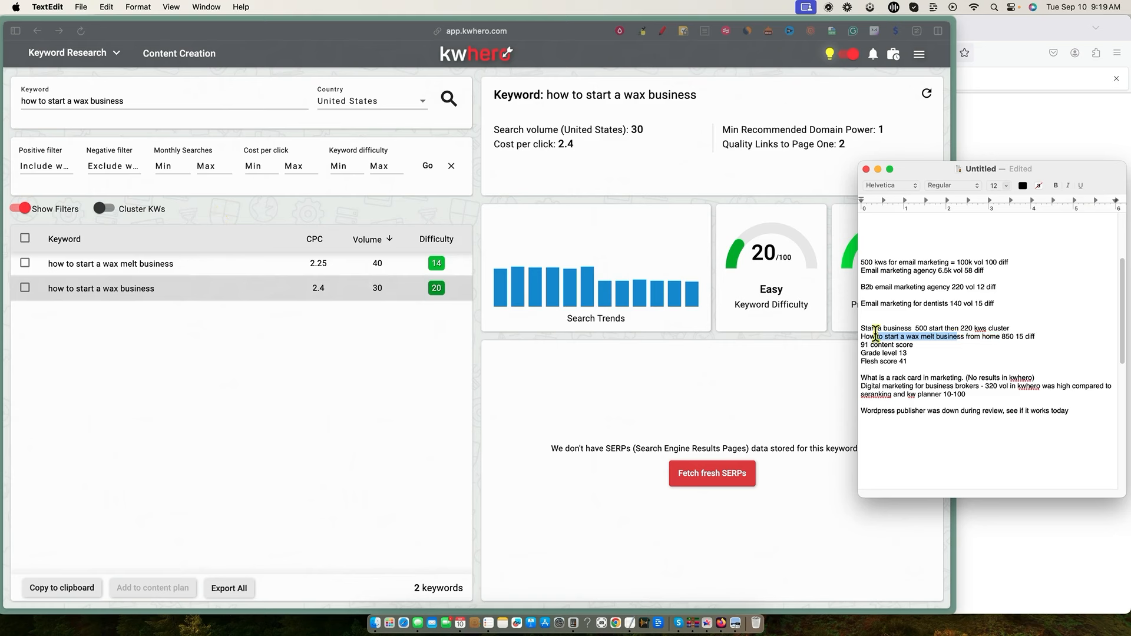
click(1003, 338)
drag(1002, 339, 859, 337)
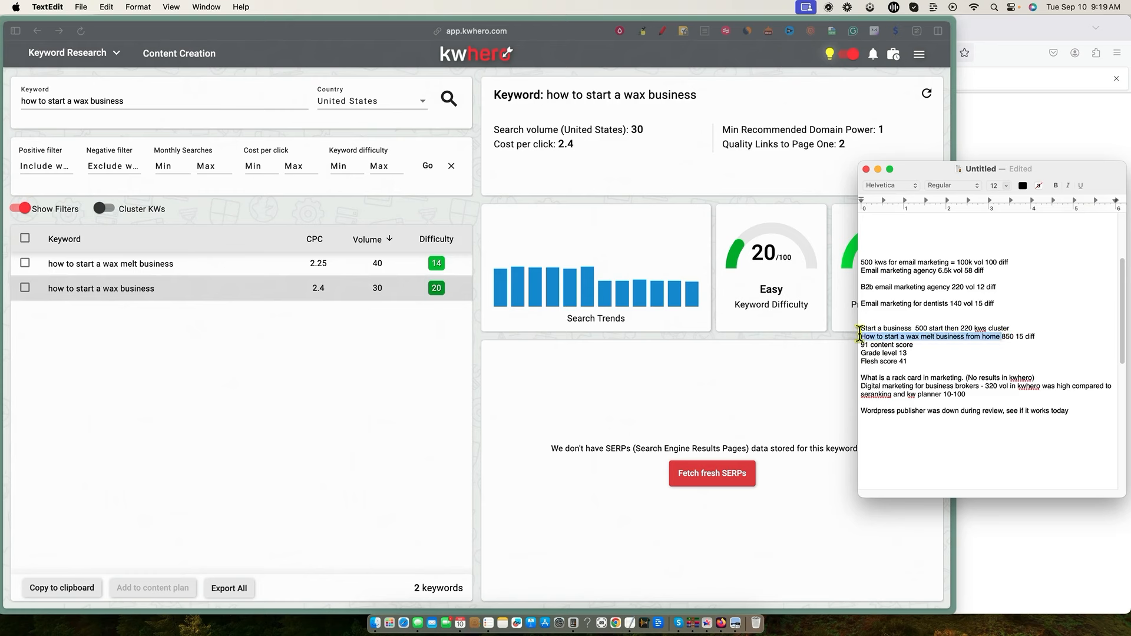
click(970, 337)
drag(1001, 338, 860, 337)
key(super+c)
Switch to SE Ranking, look up "How to start a wax melt business from home" and review its overview and keyword ideas.
click(42, 341)
mouse_move(12, 306)
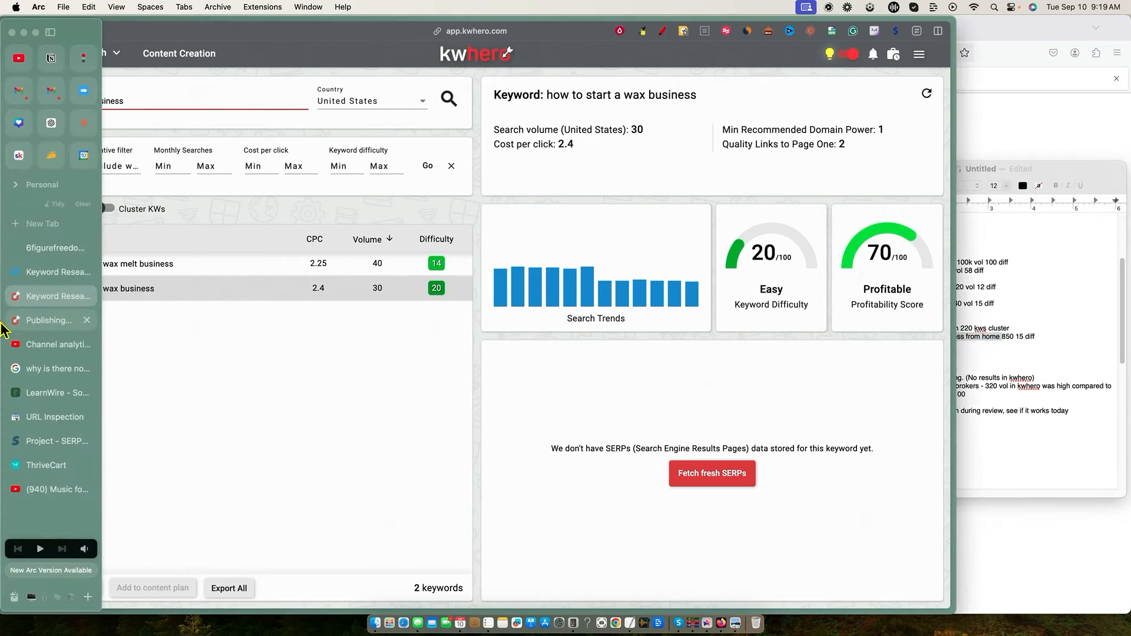
click(35, 276)
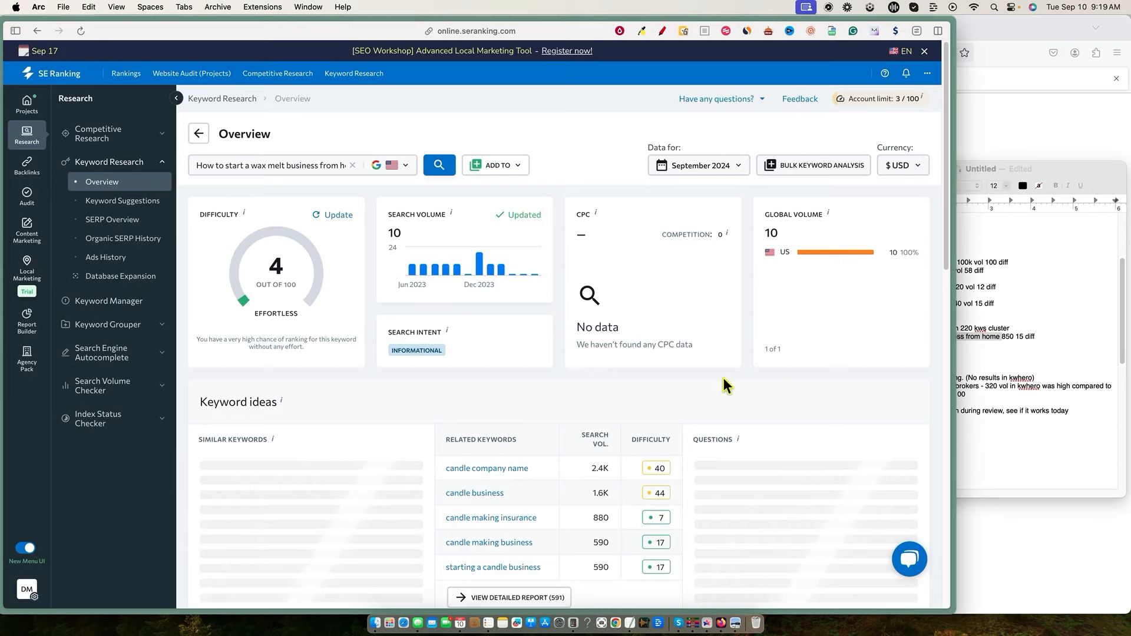
scroll(712, 376, down, 3)
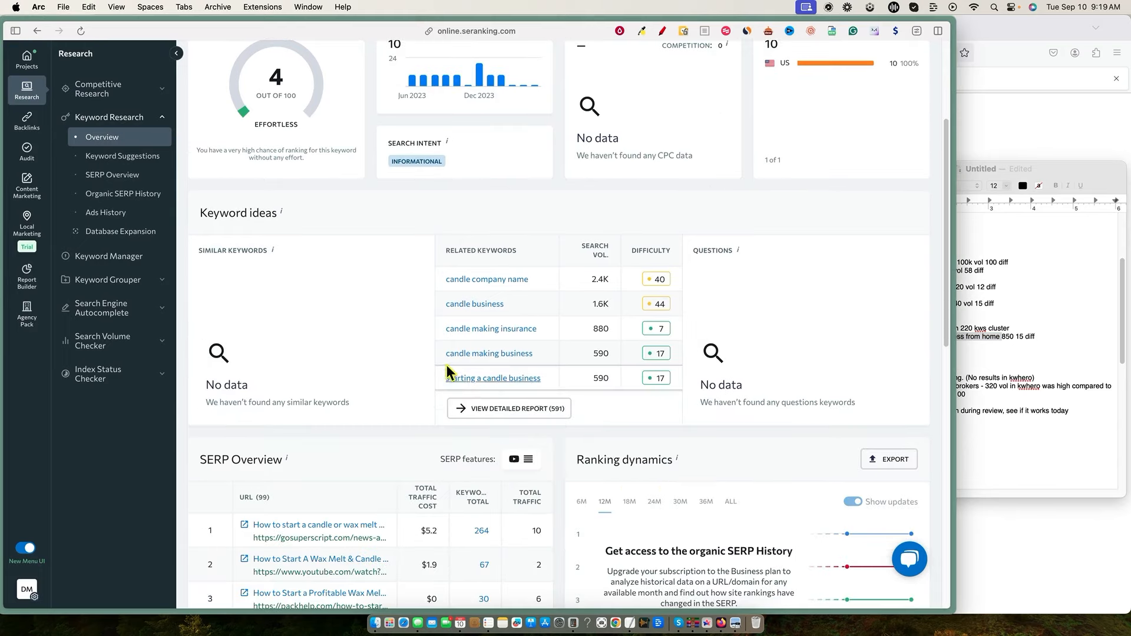
scroll(482, 378, up, 3)
Return to KWHero and review the TextEdit notes on the "Start a business" and wax melt keywords, including their content scores.
key(ctrl+Tab)
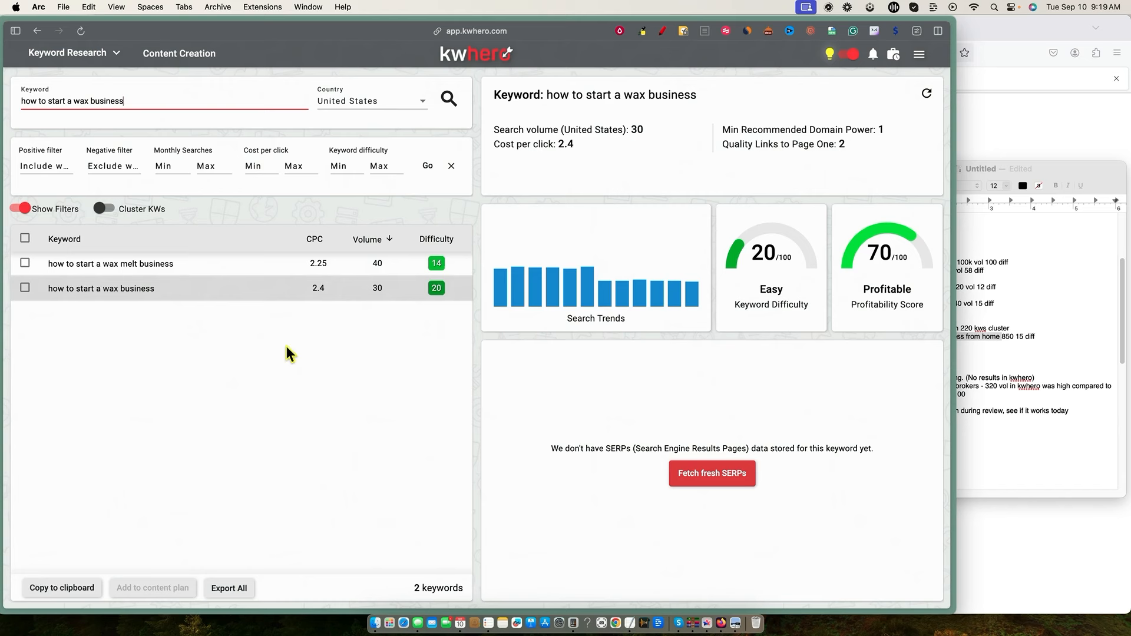
click(958, 368)
click(1001, 337)
drag(1000, 337, 861, 336)
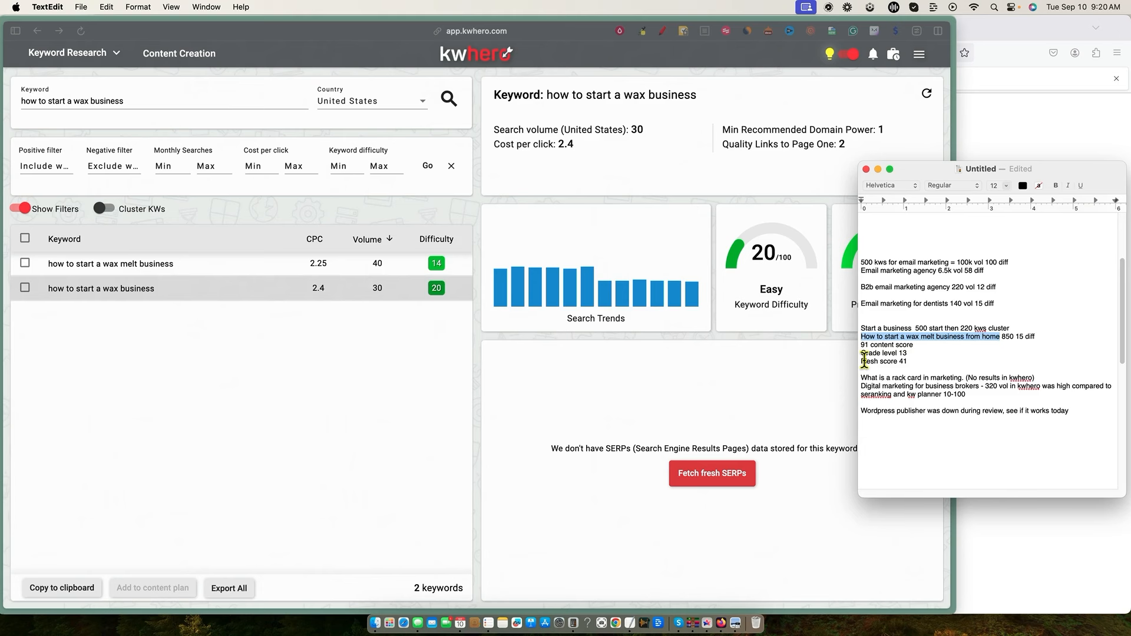
drag(909, 361, 858, 327)
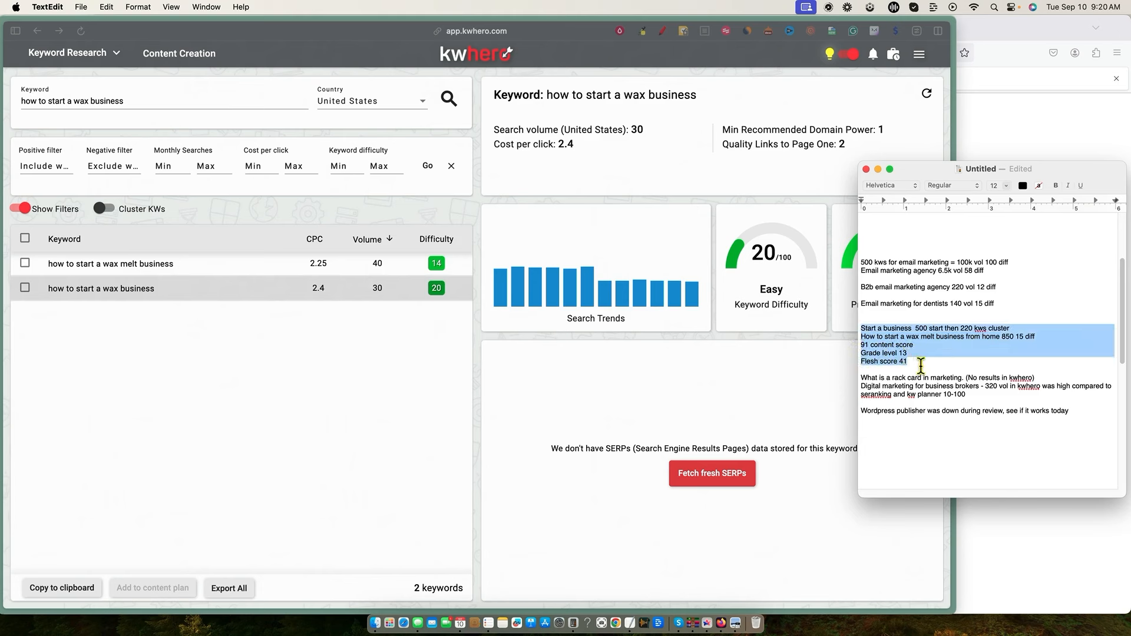
Review the content score notes and copy the phrase "What is a rack card in marketing" from the TextEdit notes.
drag(926, 360, 860, 344)
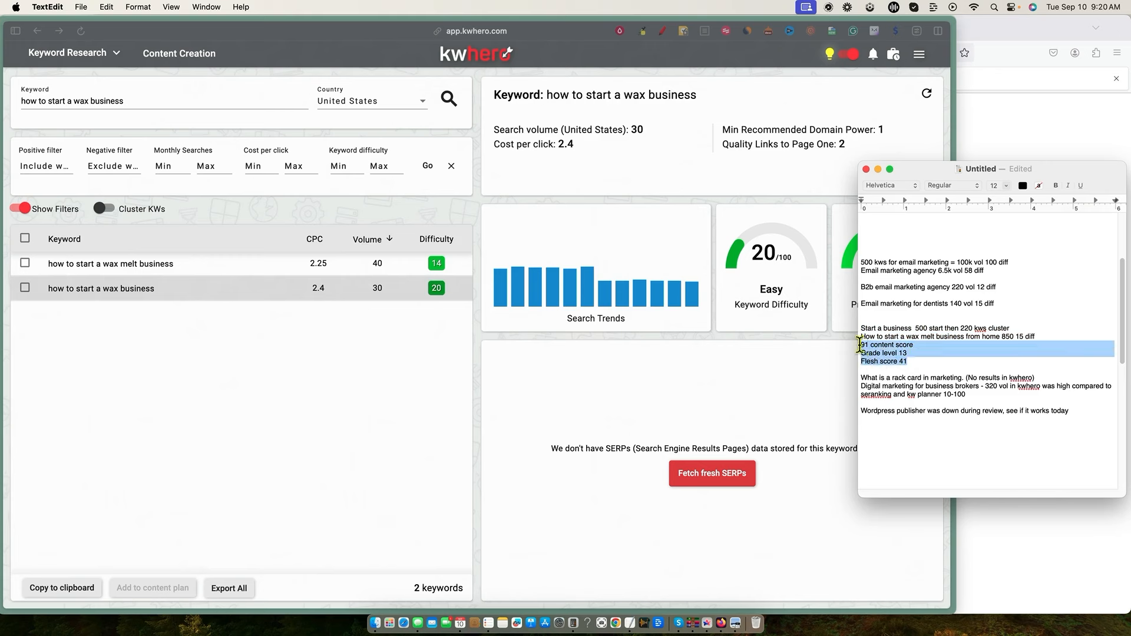
click(876, 338)
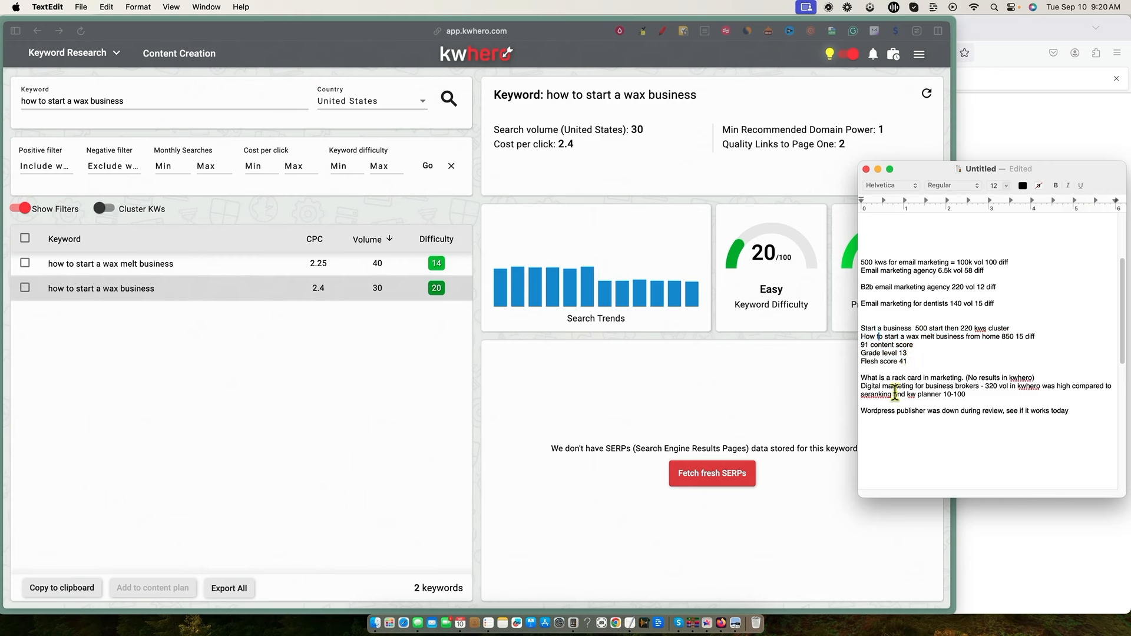
drag(967, 378, 1036, 378)
click(946, 378)
drag(962, 378, 860, 376)
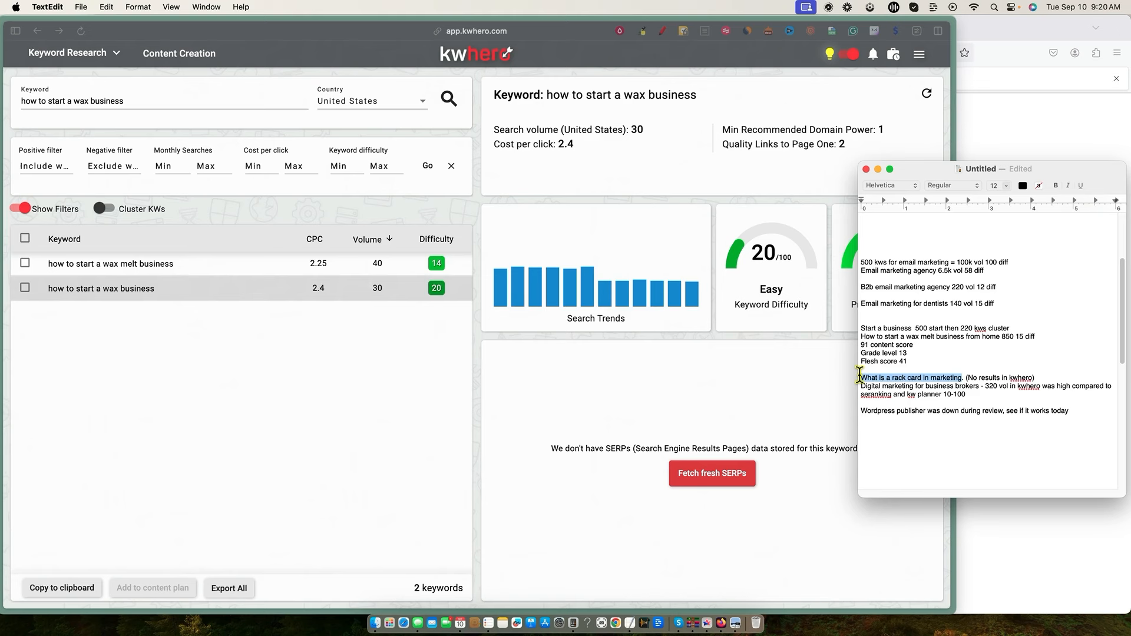
key(super+c)
Search KWHero for "What is a rack card in marketing" with the country set to Worldwide.
click(143, 101)
drag(144, 101, 35, 96)
key(super+v)
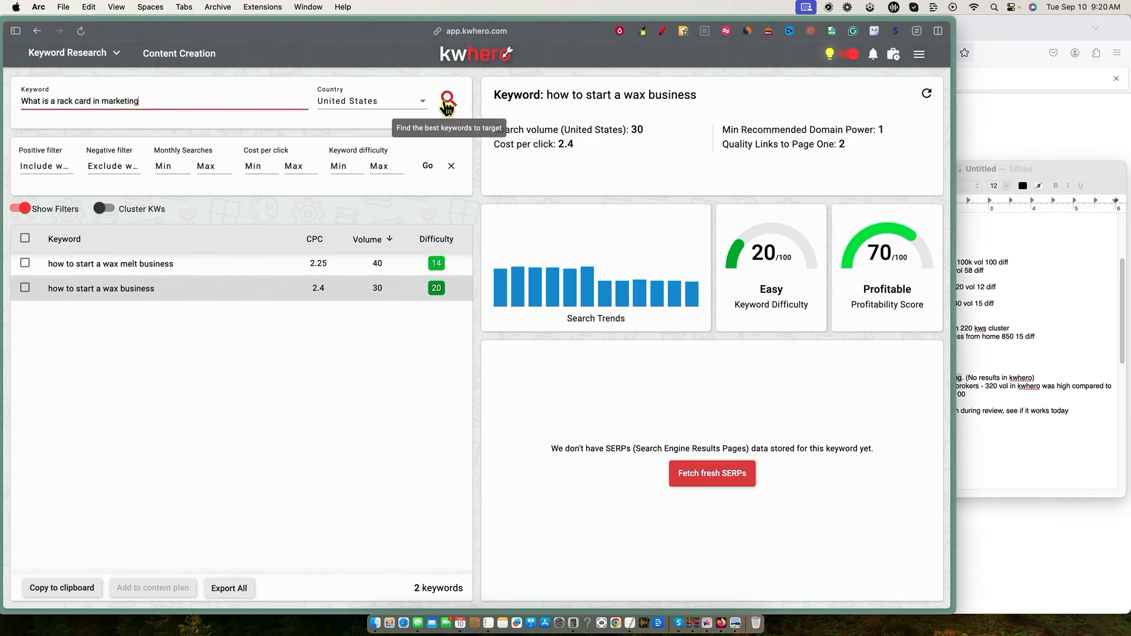
click(422, 101)
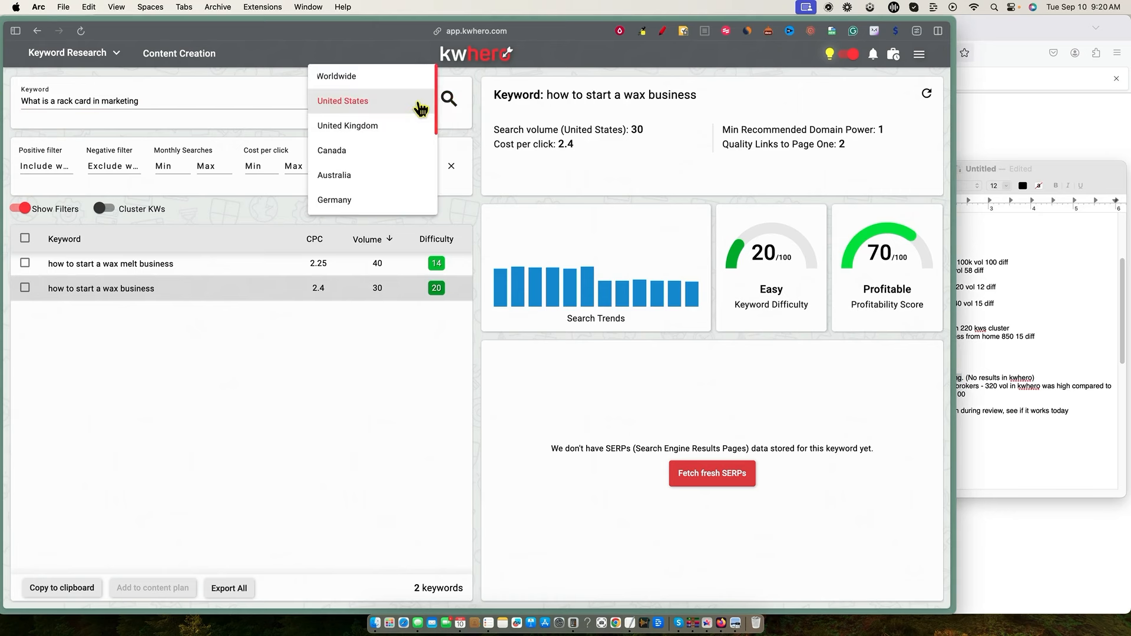
click(366, 79)
click(449, 99)
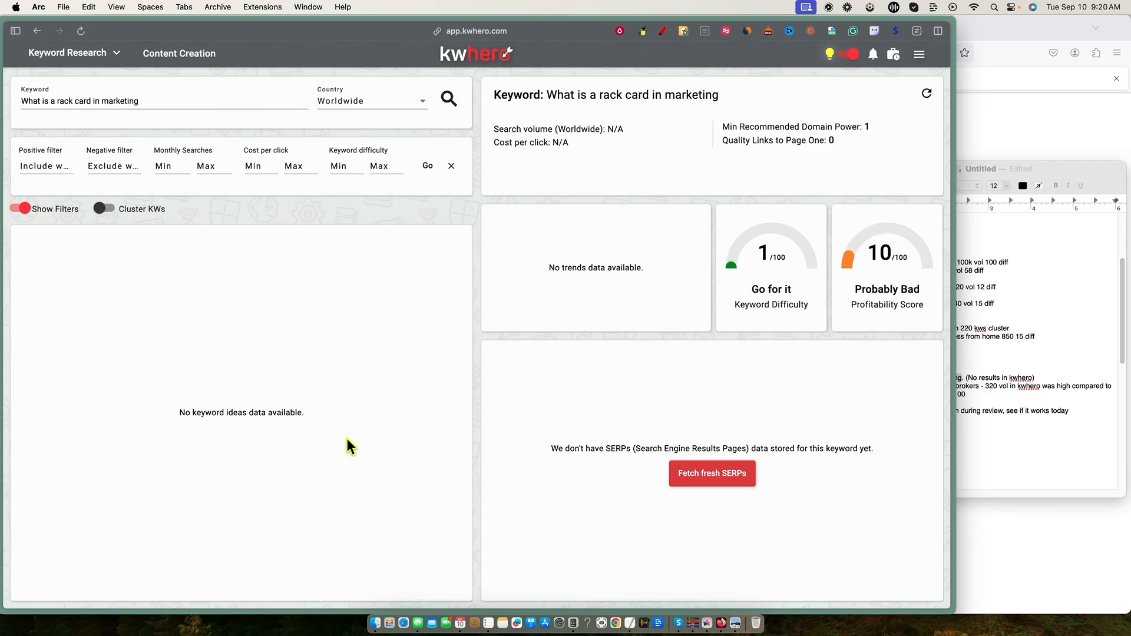
Look up "What is a rack card in marketing" in SE Ranking and examine its search volume against the notes.
click(1001, 349)
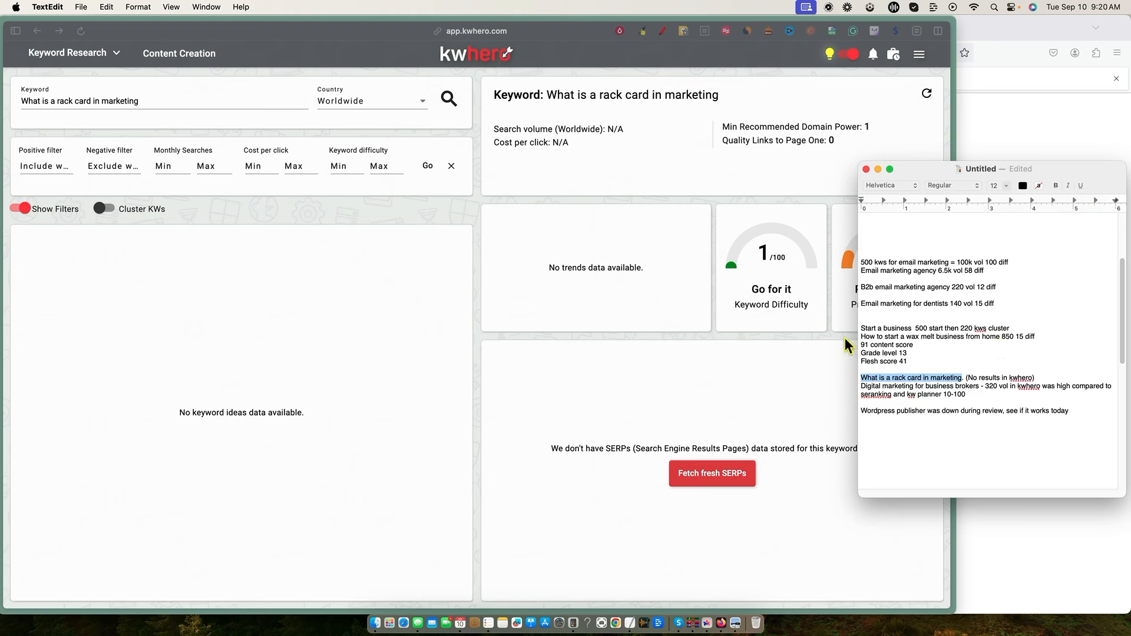
click(186, 333)
key(ctrl+Tab)
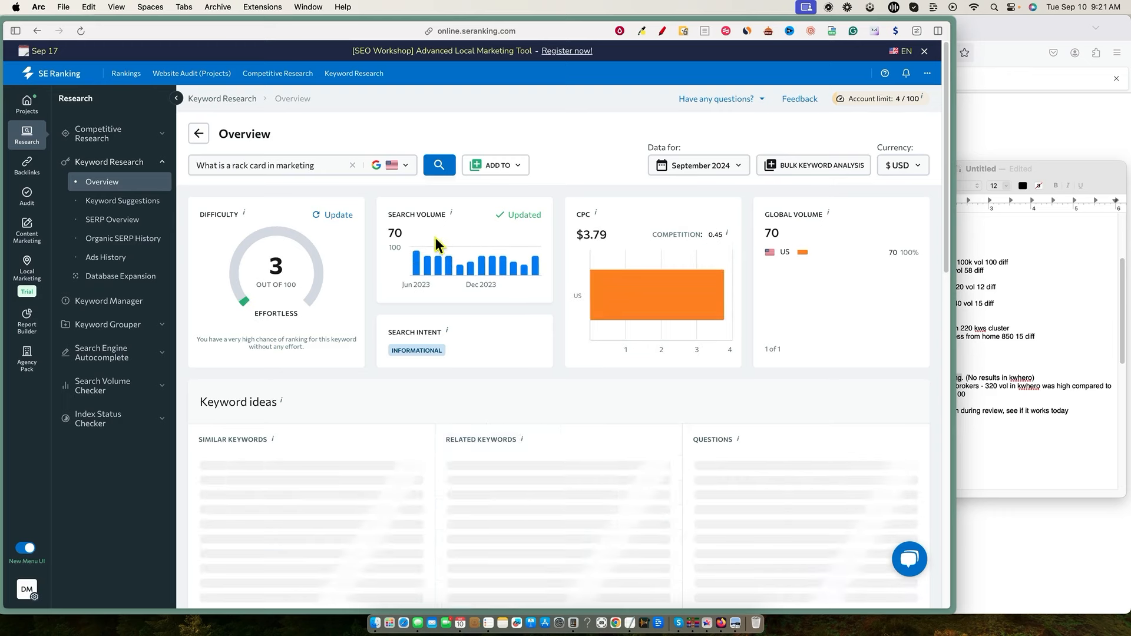
drag(404, 234, 389, 215)
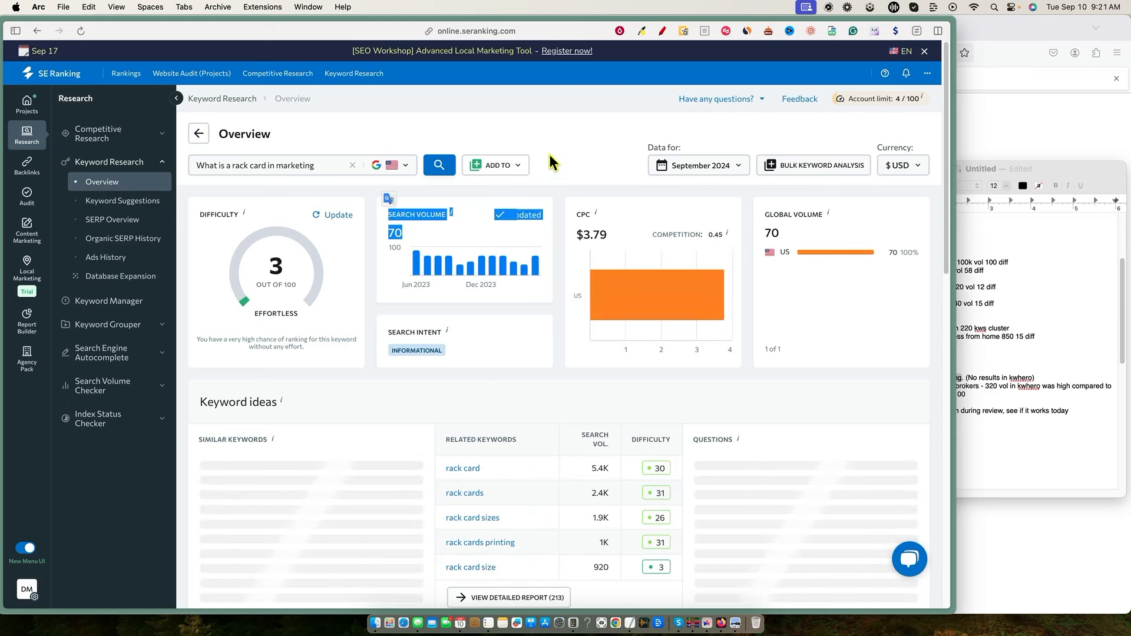
click(476, 180)
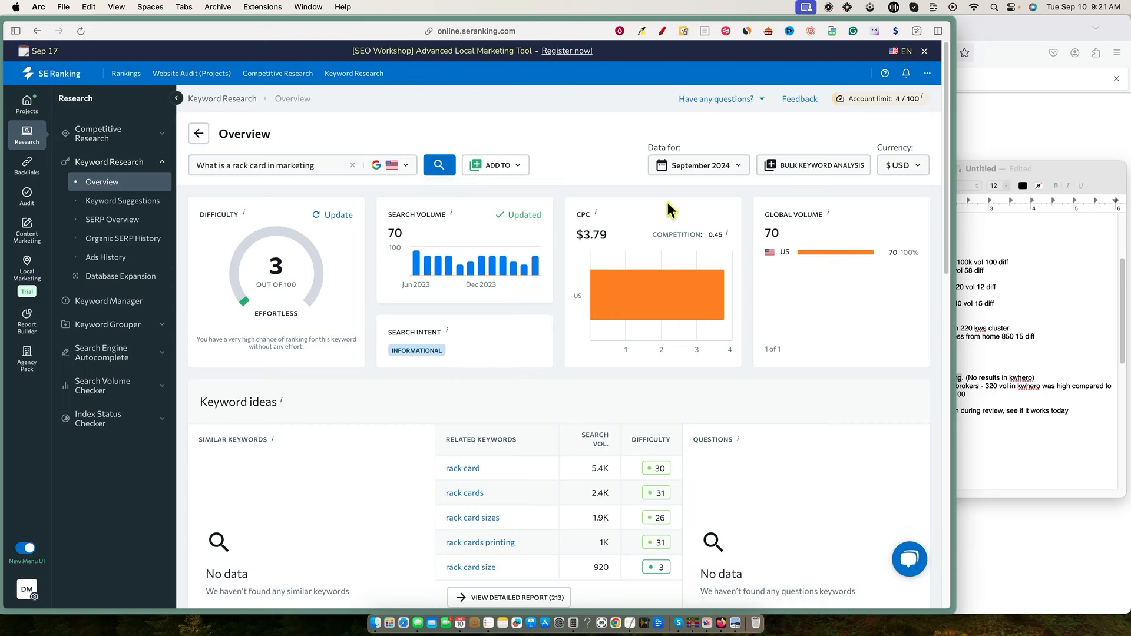
Leave SE Ranking and copy the phrase "Digital marketing for business brokers" from the TextEdit notes.
key(ctrl+Tab)
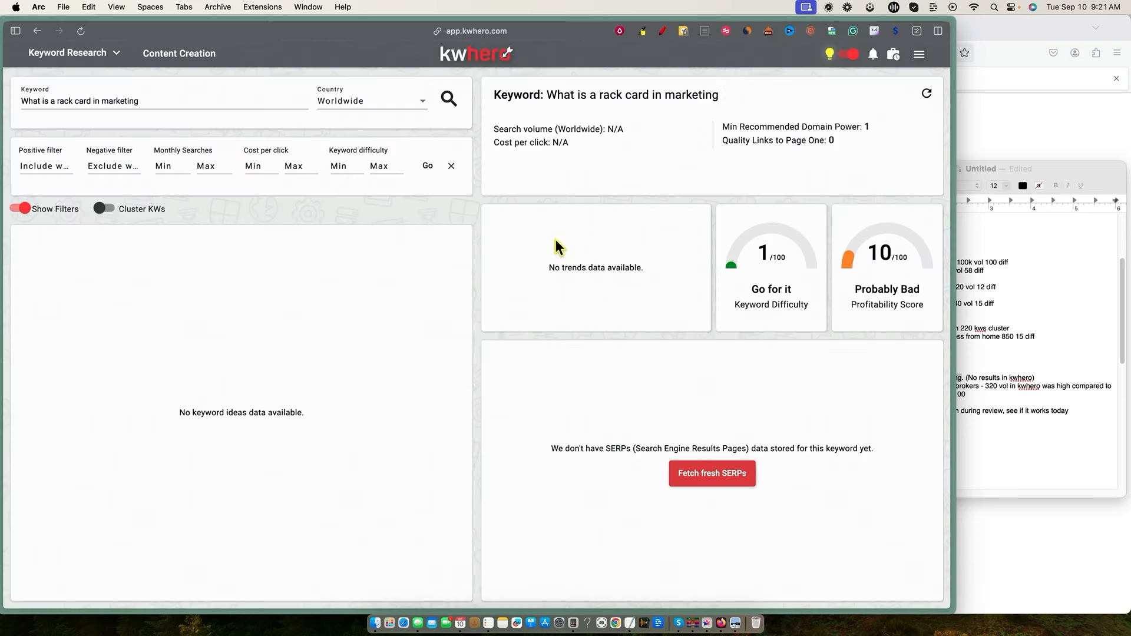
click(1014, 246)
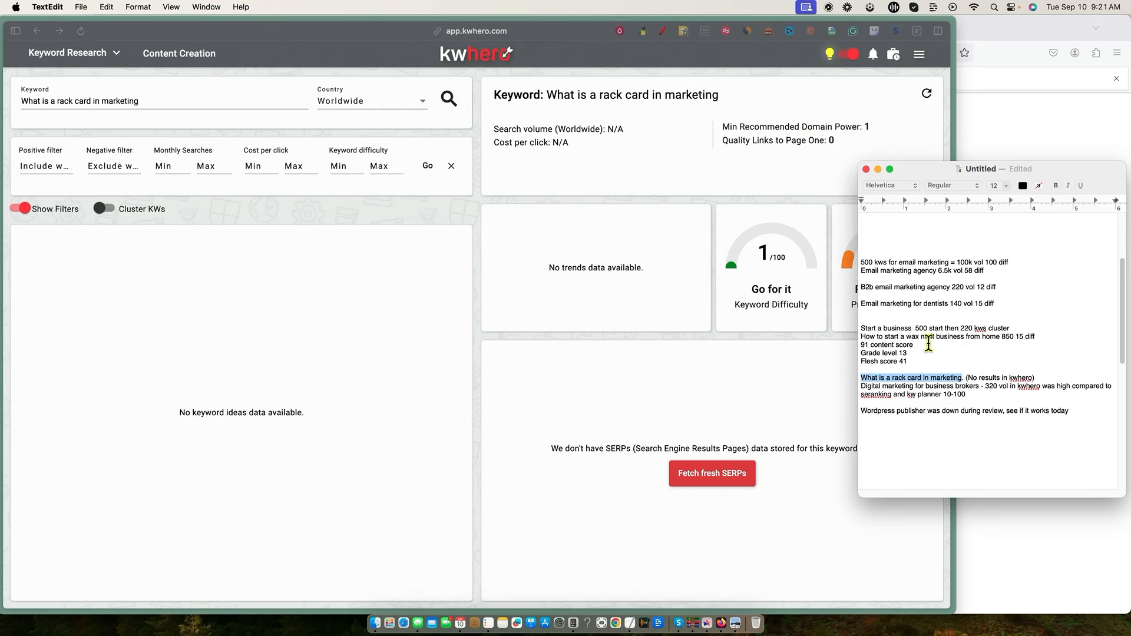
drag(979, 387, 861, 387)
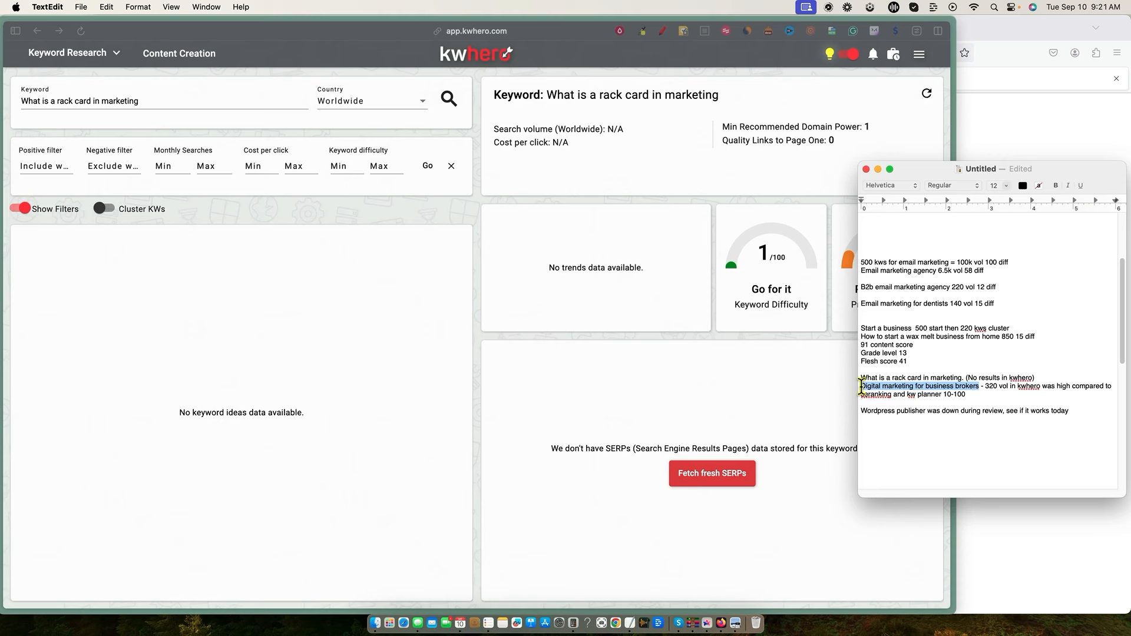
key(super+c)
Replace the KWHero search keyword with "Digital marketing for business brokers" and run the search.
click(149, 100)
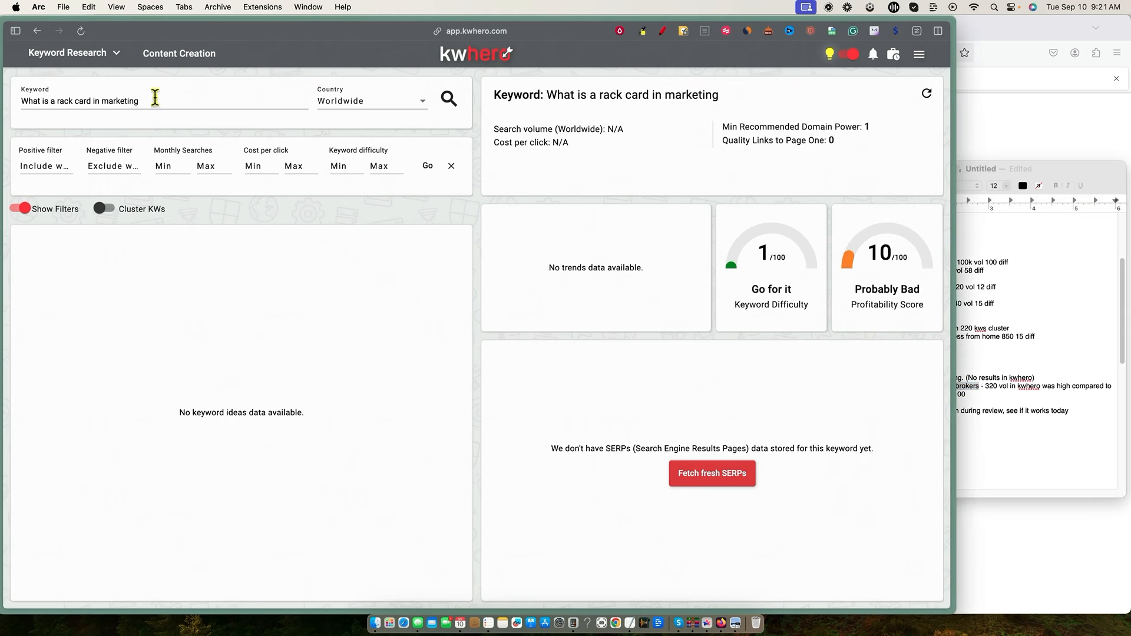
key(super+a)
key(BackSpace)
key(super+v)
key(Return)
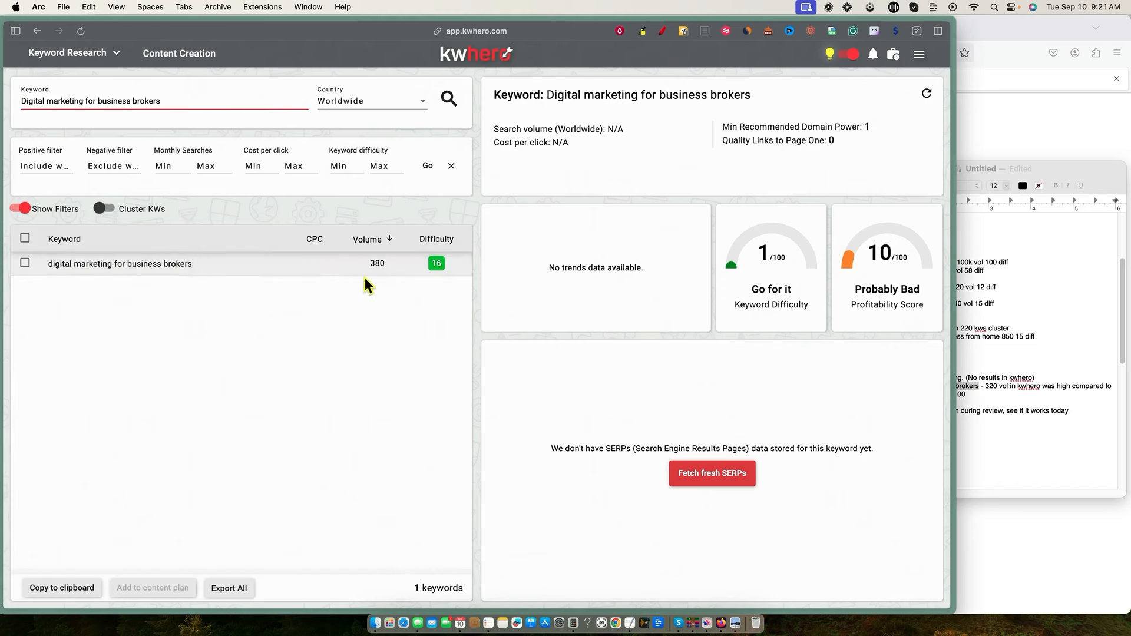
Check the noted volume for "Digital marketing for business brokers" and look the phrase up in SE Ranking.
click(982, 364)
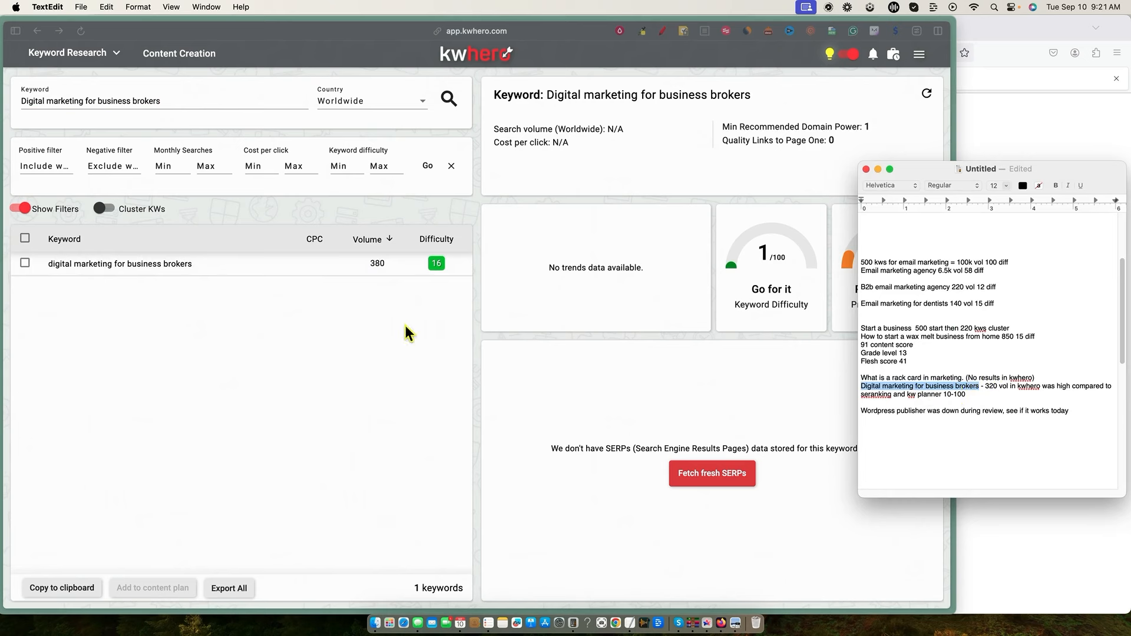
click(440, 350)
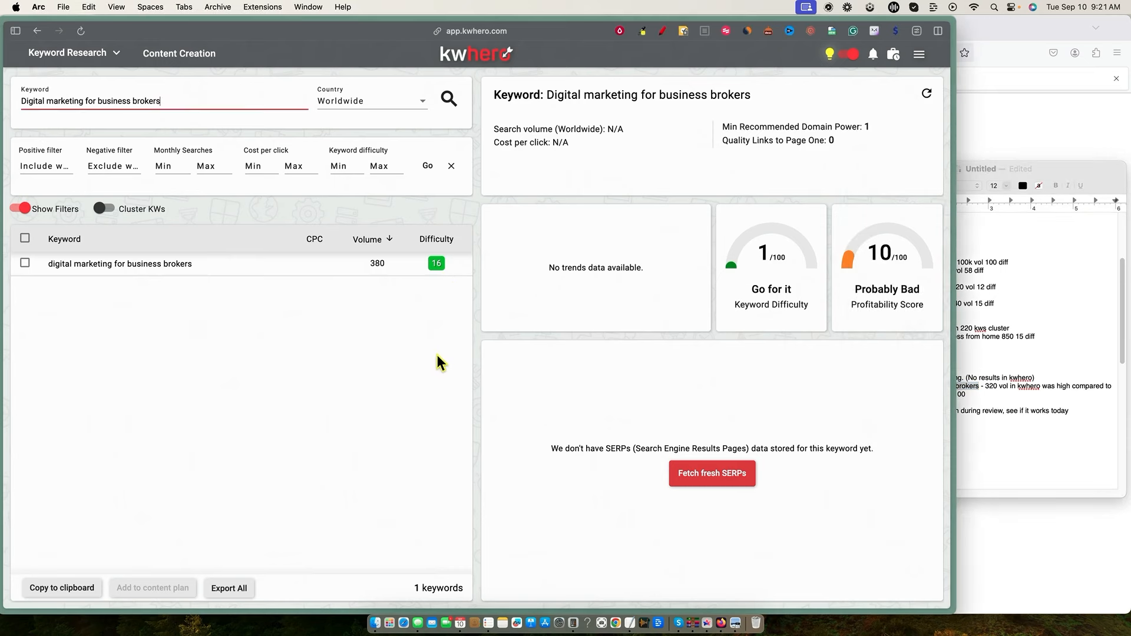
key(ctrl+Tab)
drag(324, 169, 182, 165)
key(super+v)
key(Return)
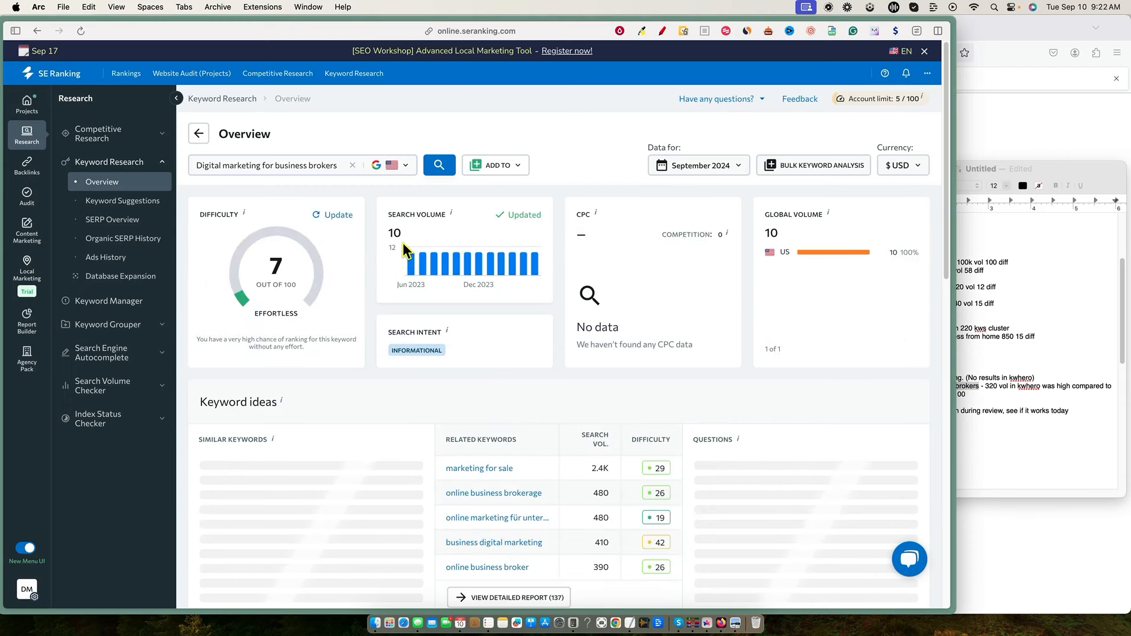
Review the TextEdit notes comparing the business brokers keyword's volume in KWHero, SE Ranking and Keyword Planner, and the WordPress publisher note.
click(1015, 357)
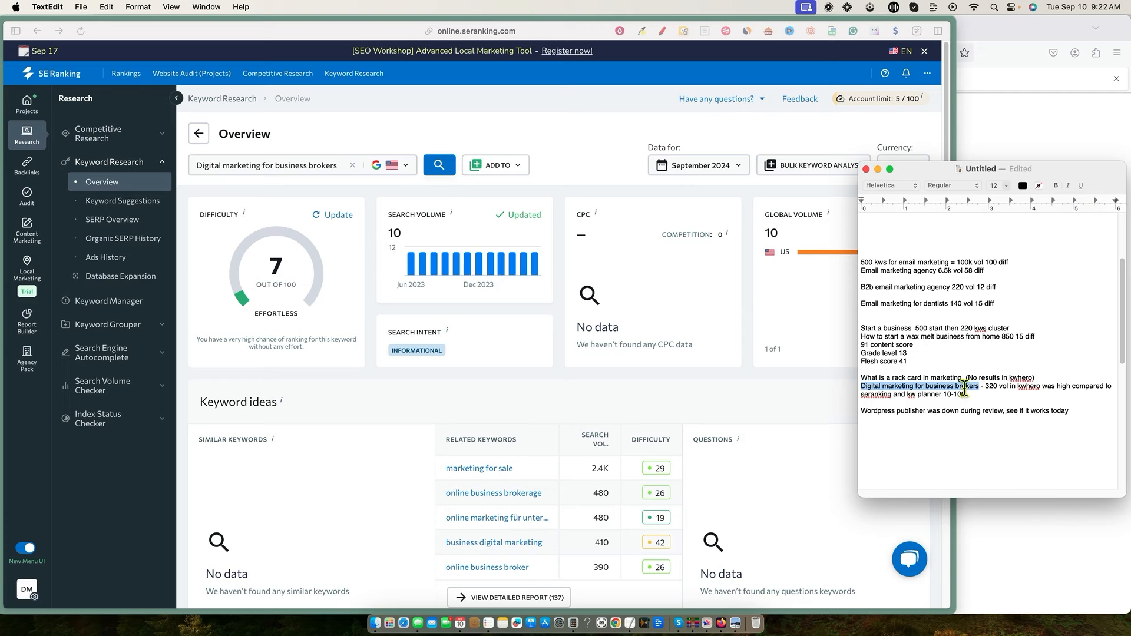
click(992, 389)
double_click(992, 387)
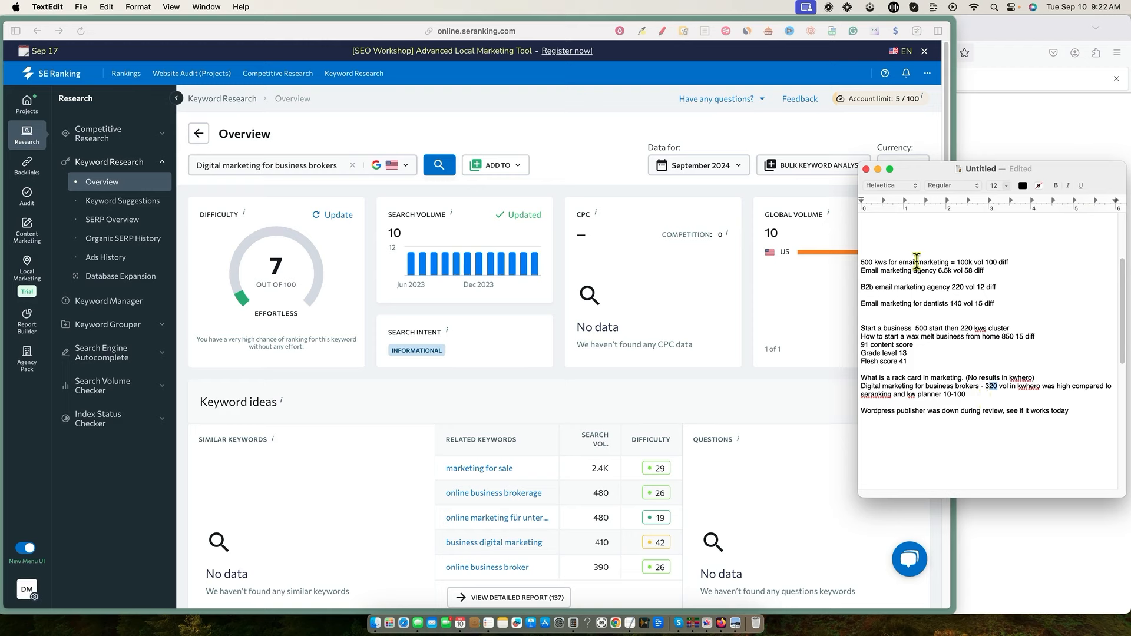
drag(905, 303, 986, 303)
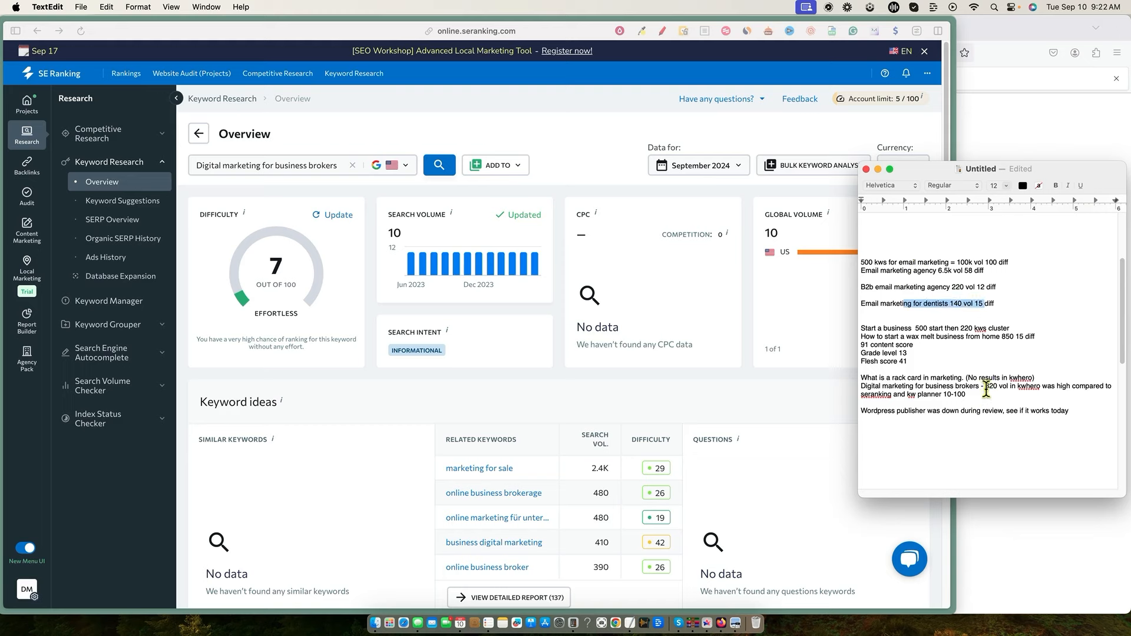
mouse_move(1018, 388)
mouse_down()
mouse_move(862, 392)
mouse_move(1000, 389)
mouse_up()
click(923, 392)
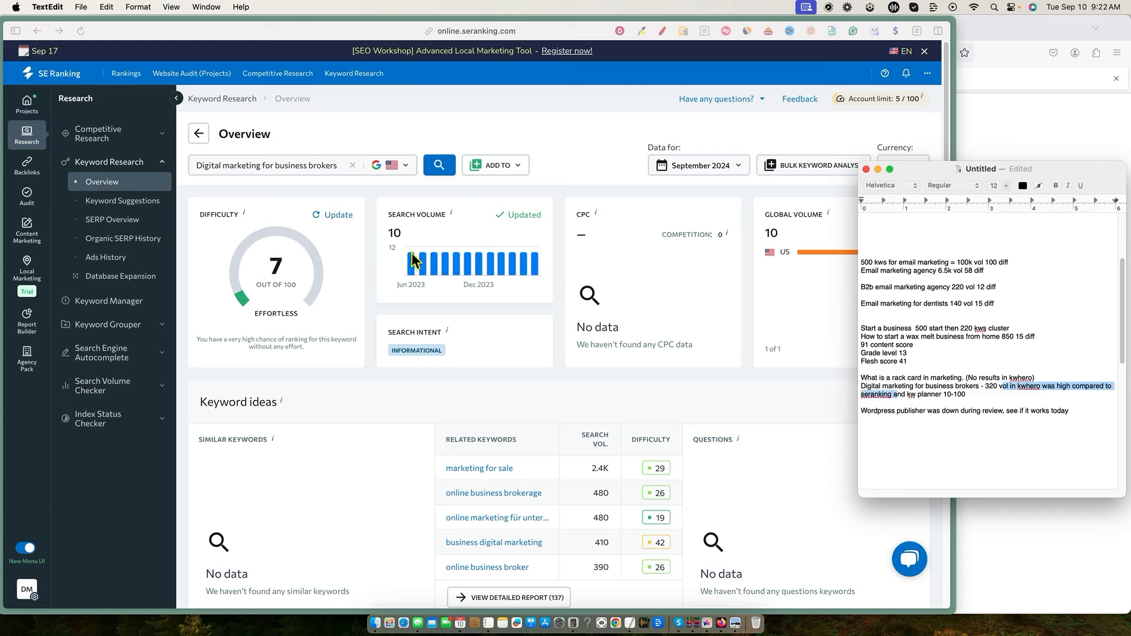
click(926, 387)
drag(968, 396, 887, 395)
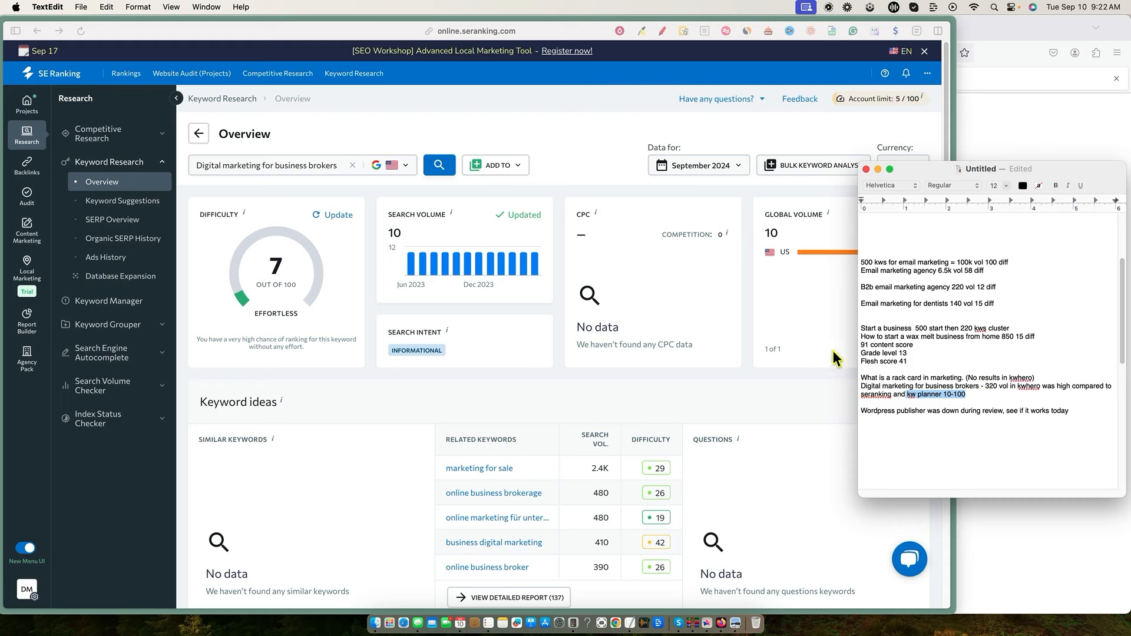
click(930, 392)
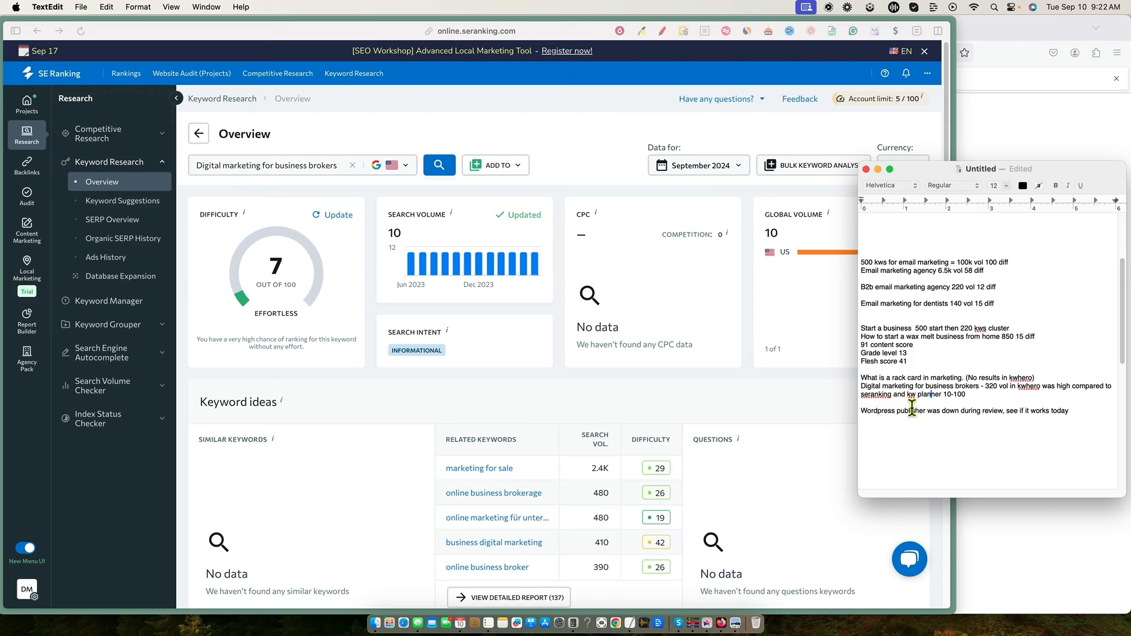
click(1086, 418)
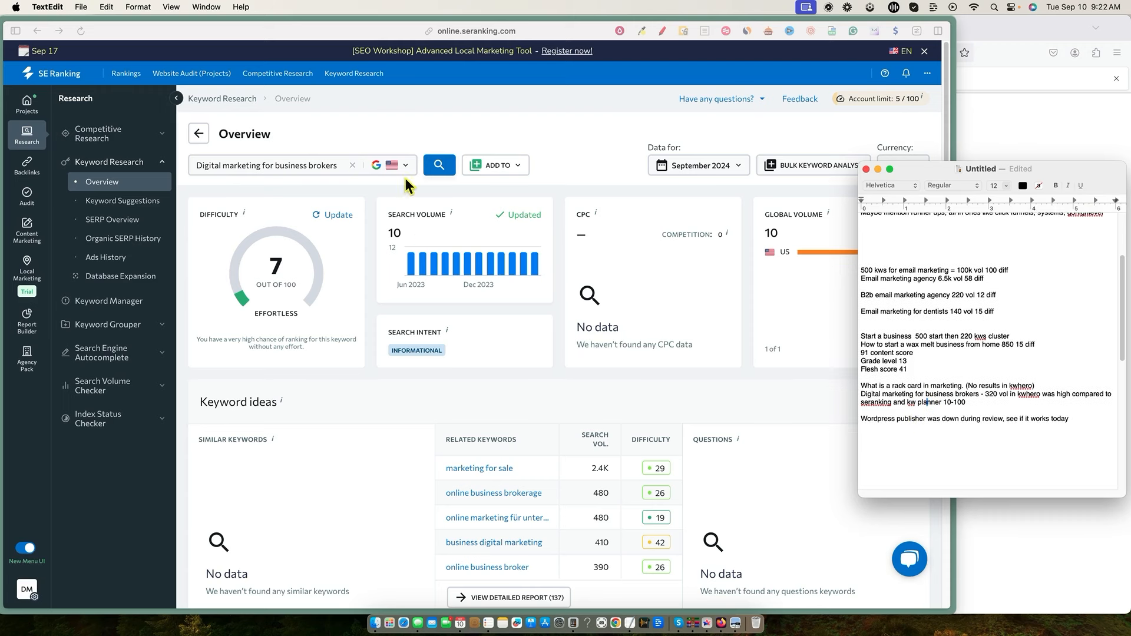
Return to KWHero, recheck the business brokers keyword's volume and open the Content Creation section.
click(412, 126)
key(ctrl+Tab)
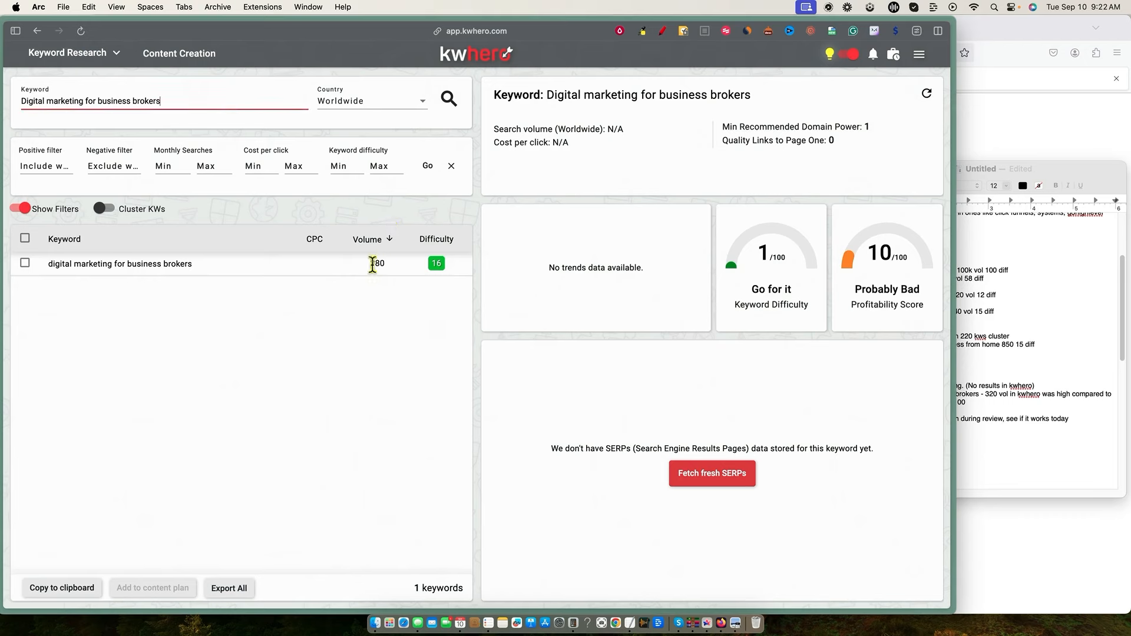
click(308, 351)
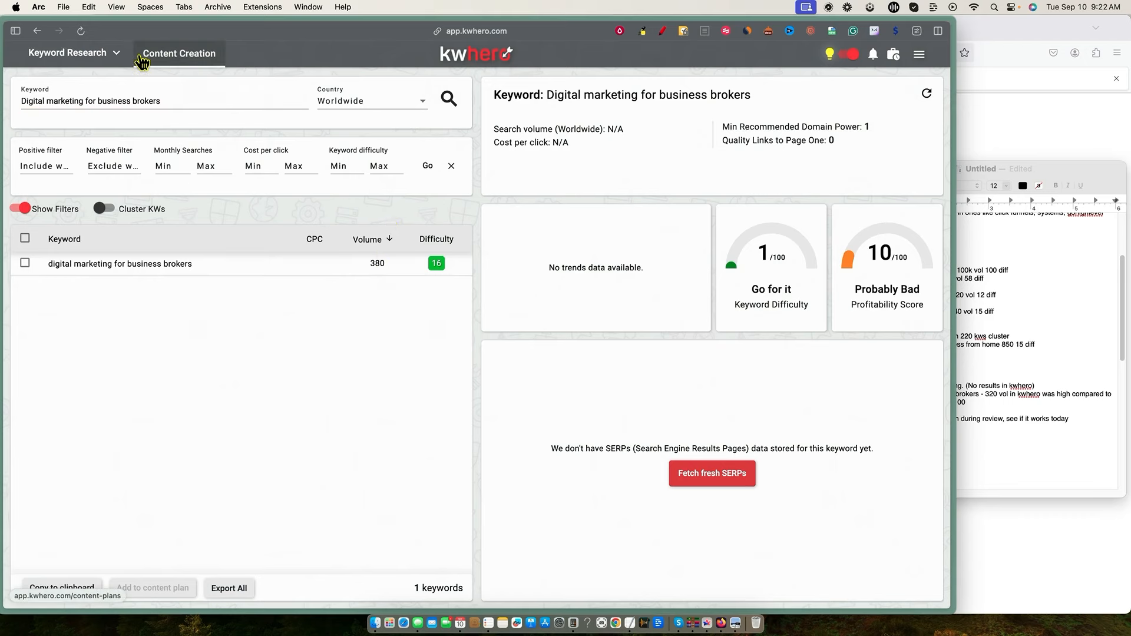
click(162, 57)
Copy the phrase "How to start a wax melt business from home" from the TextEdit notes for the content plan.
click(979, 367)
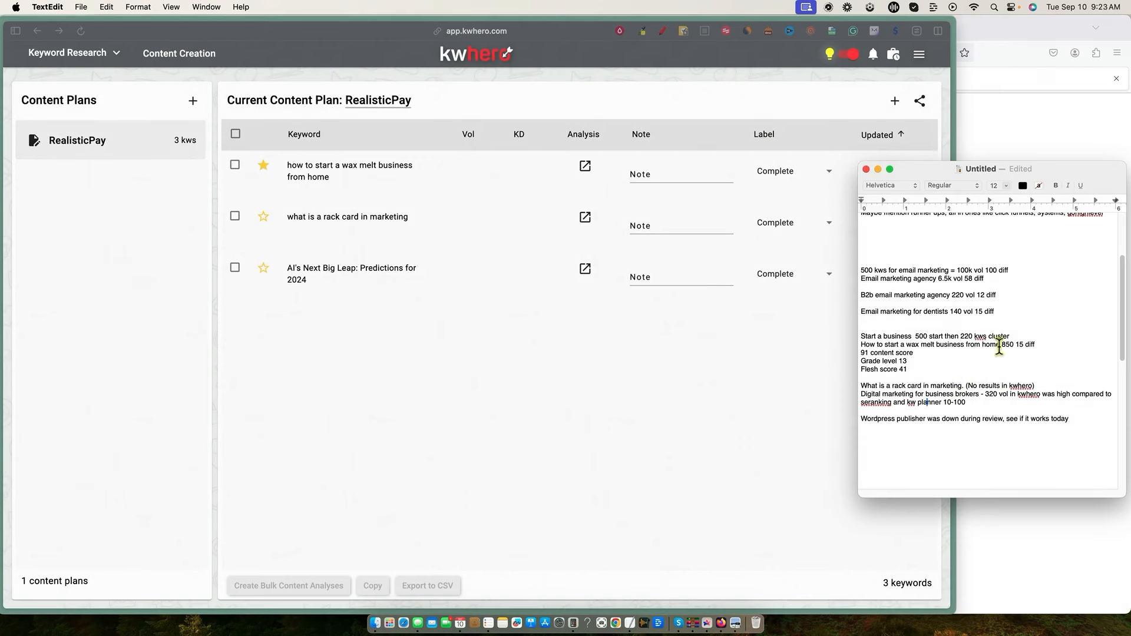
drag(1000, 345, 861, 345)
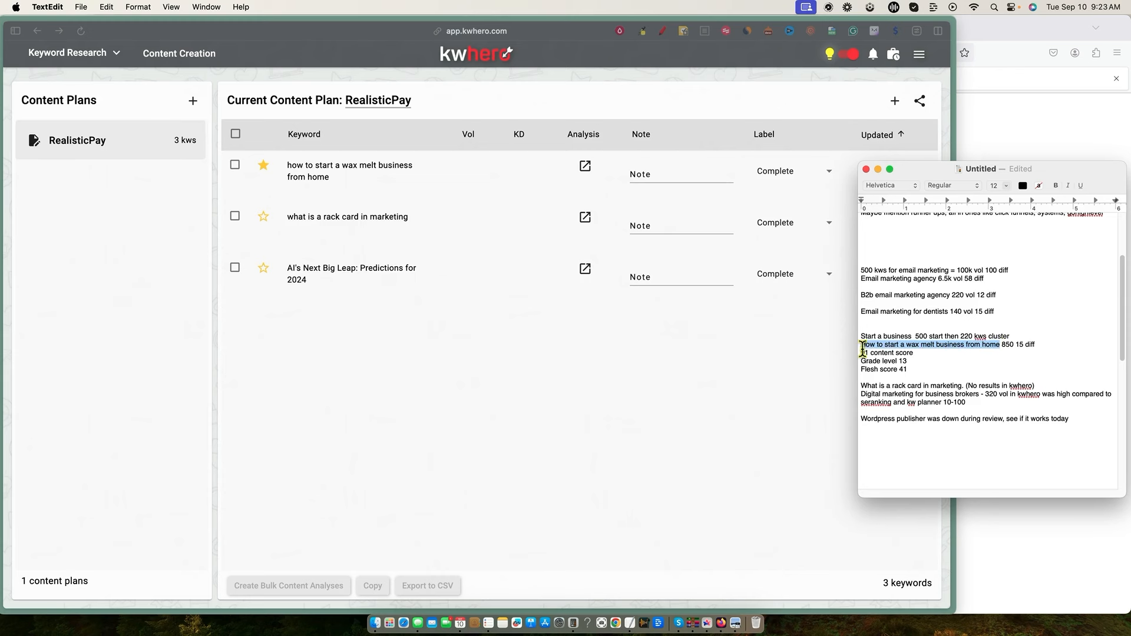
key(super+c)
Add the keyword "How to start a wax melt business from home" to the RealisticPay content plan.
click(430, 333)
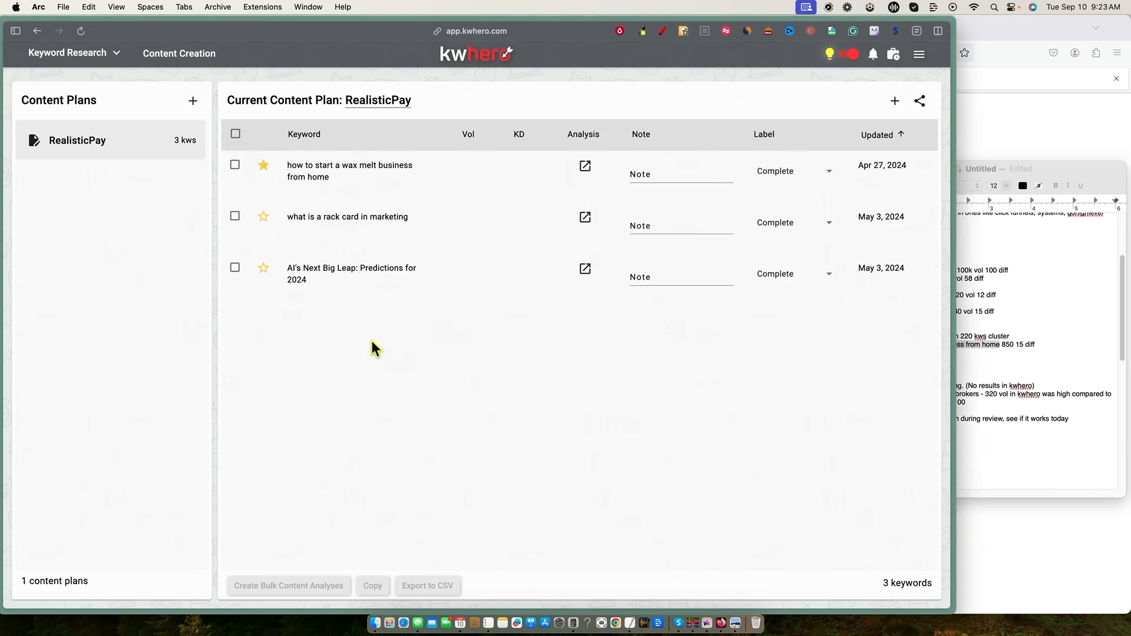
click(895, 101)
click(451, 322)
key(super+v)
click(477, 370)
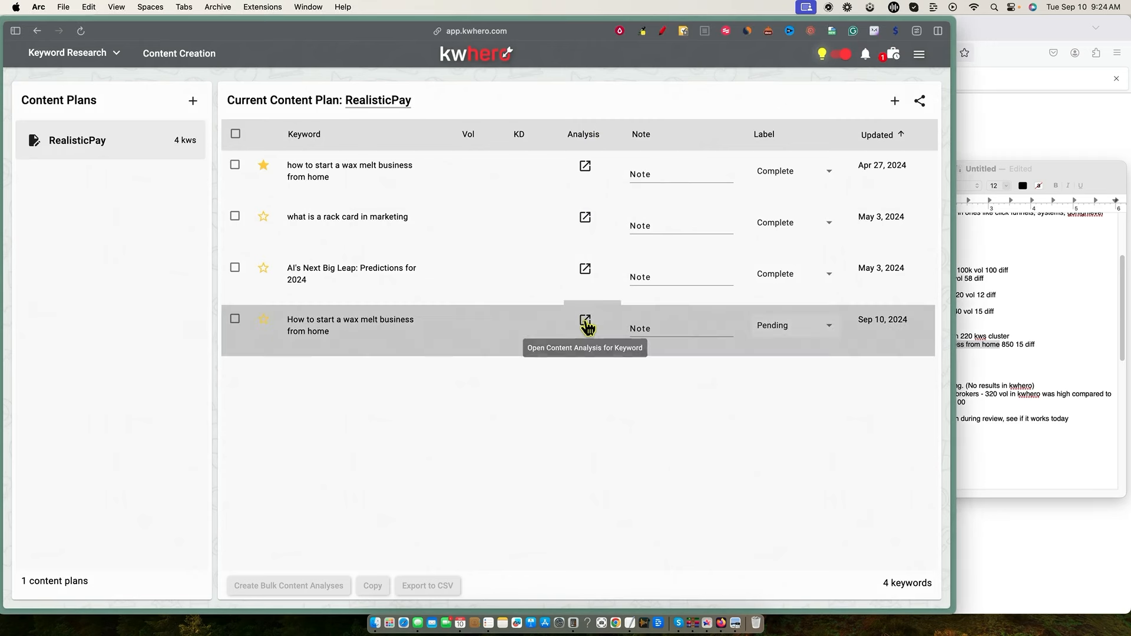
Open the content analysis for the newly added wax melt keyword, review its guidelines and go to the AI Content Writer.
click(586, 323)
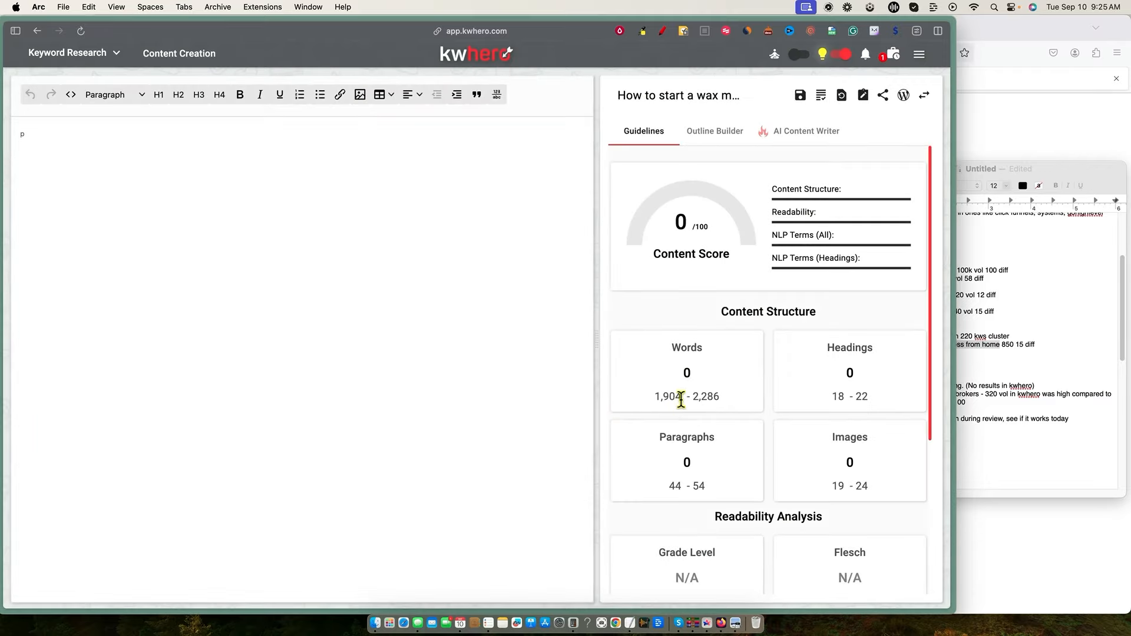
click(991, 367)
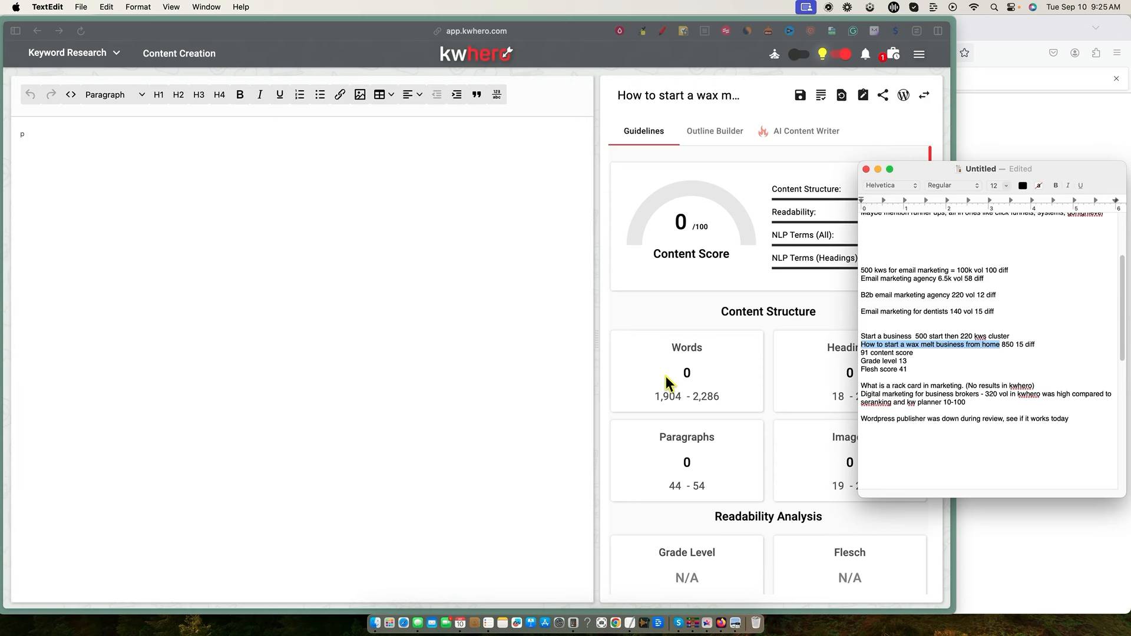
click(673, 311)
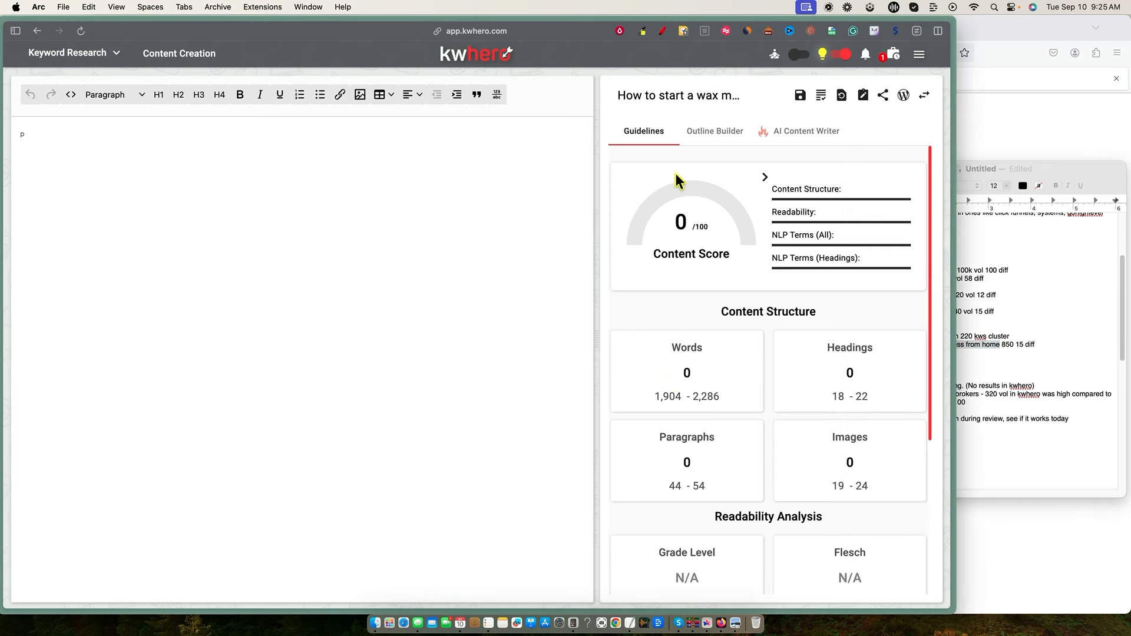
click(802, 135)
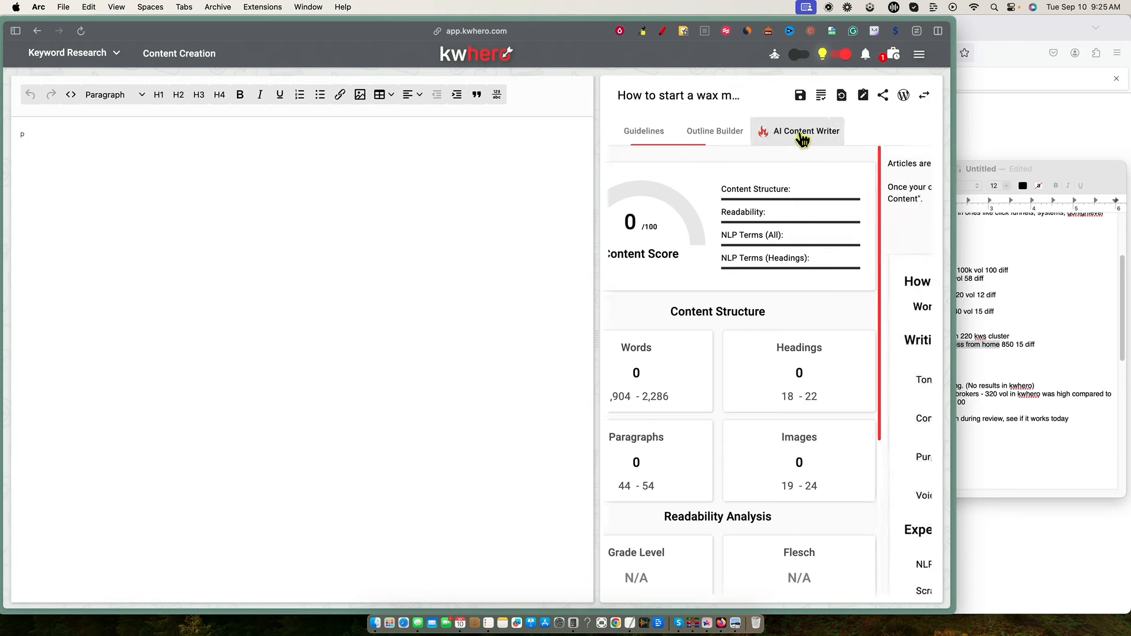
Review the Guidelines' content structure and readability targets, secondary keywords, and the NLP heading and content terms for the wax melt article.
click(732, 135)
click(648, 135)
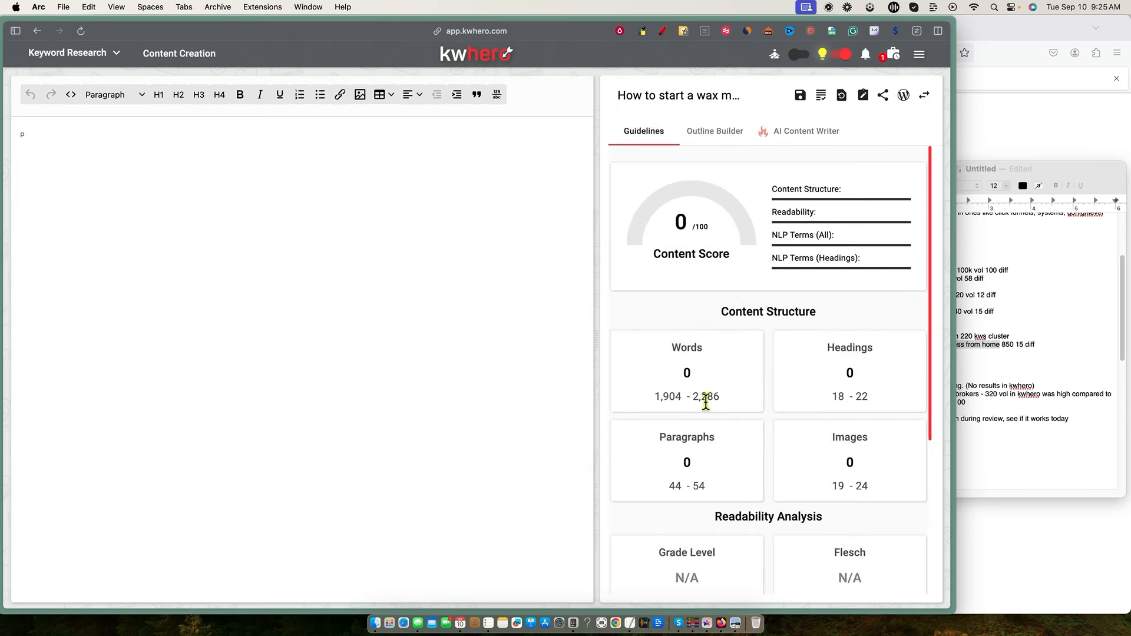
scroll(775, 432, down, 5)
mouse_move(776, 461)
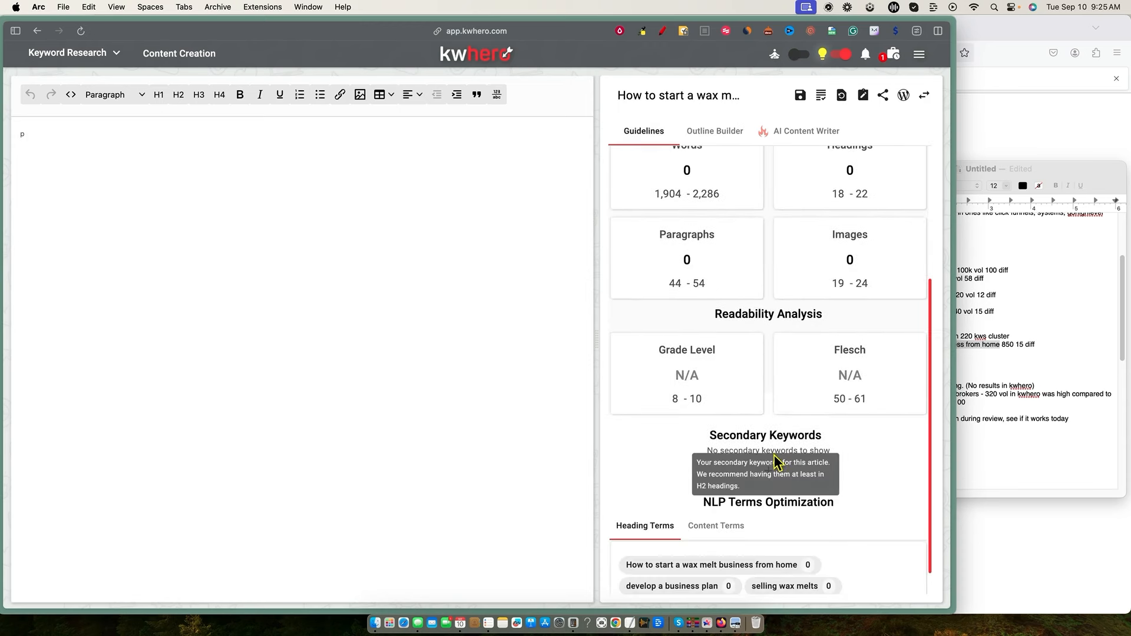
scroll(825, 518, down, 1)
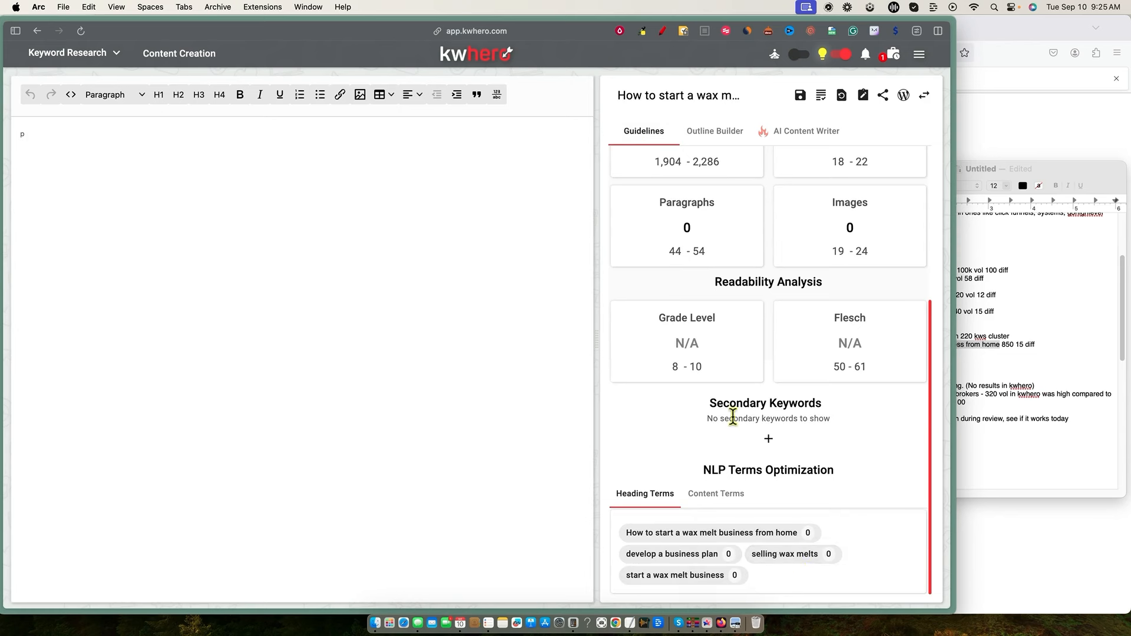
click(719, 495)
scroll(683, 513, down, 1)
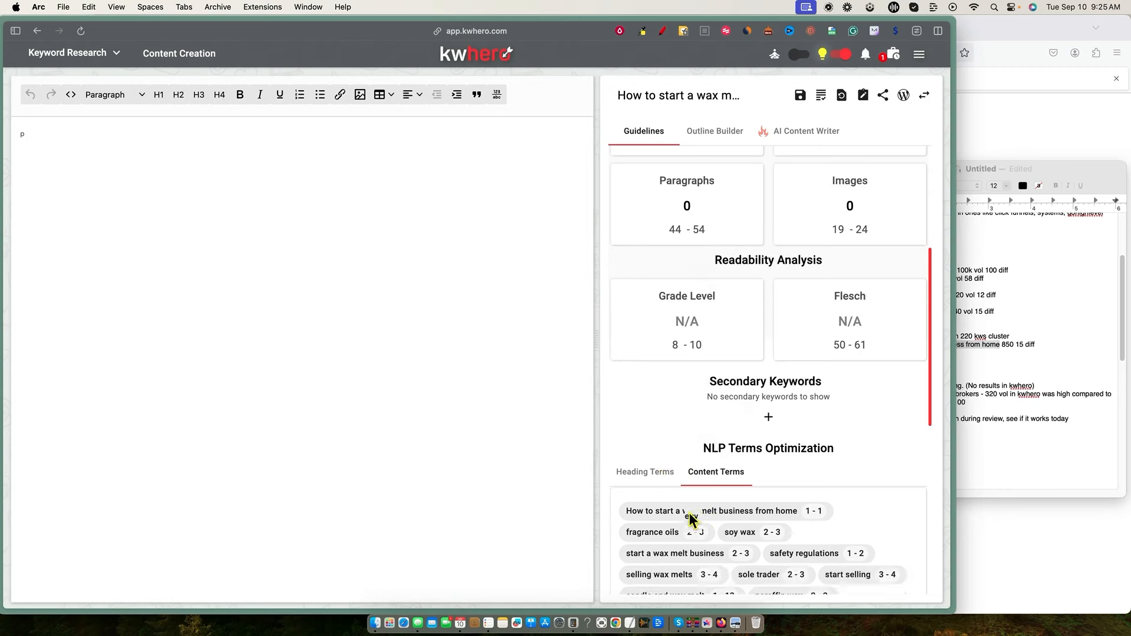
scroll(693, 518, down, 10)
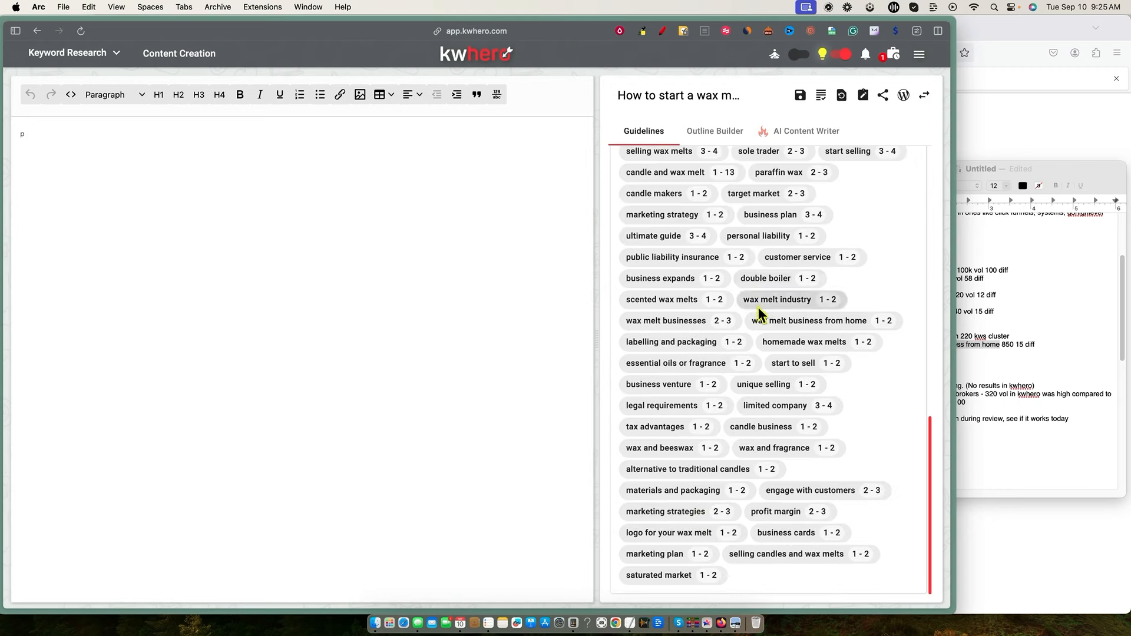
scroll(760, 316, up, 8)
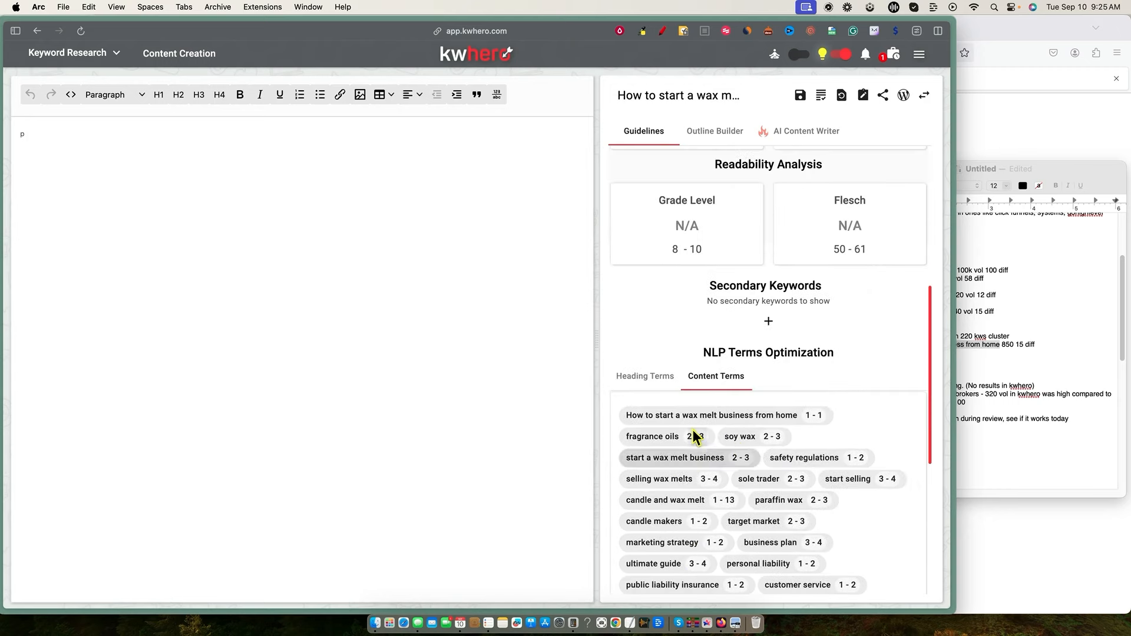
click(649, 383)
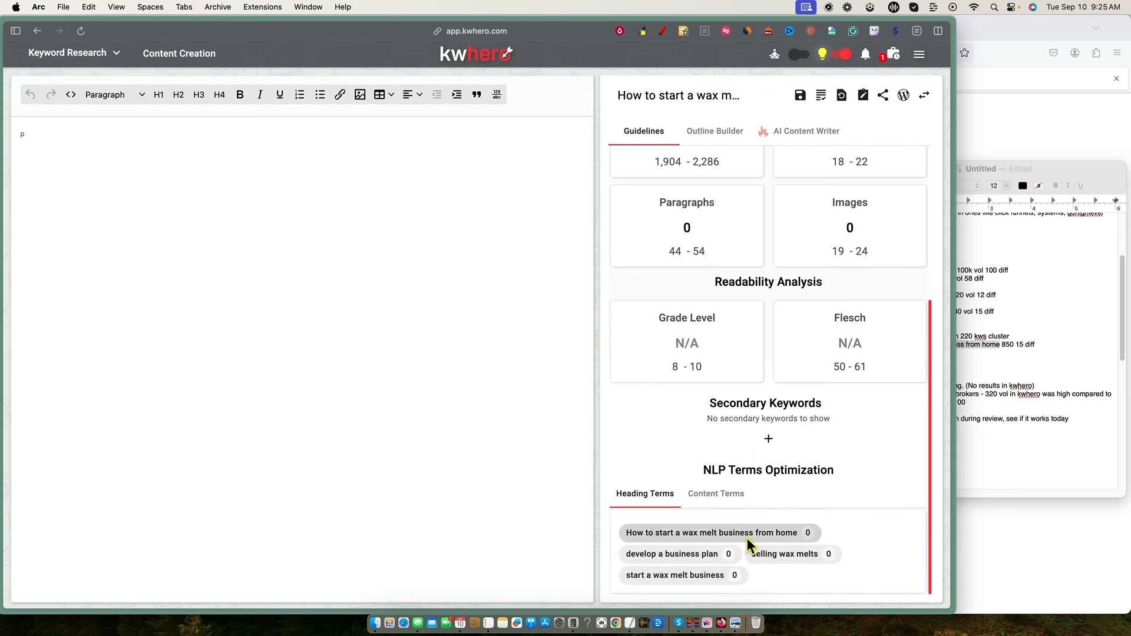
scroll(732, 439, up, 5)
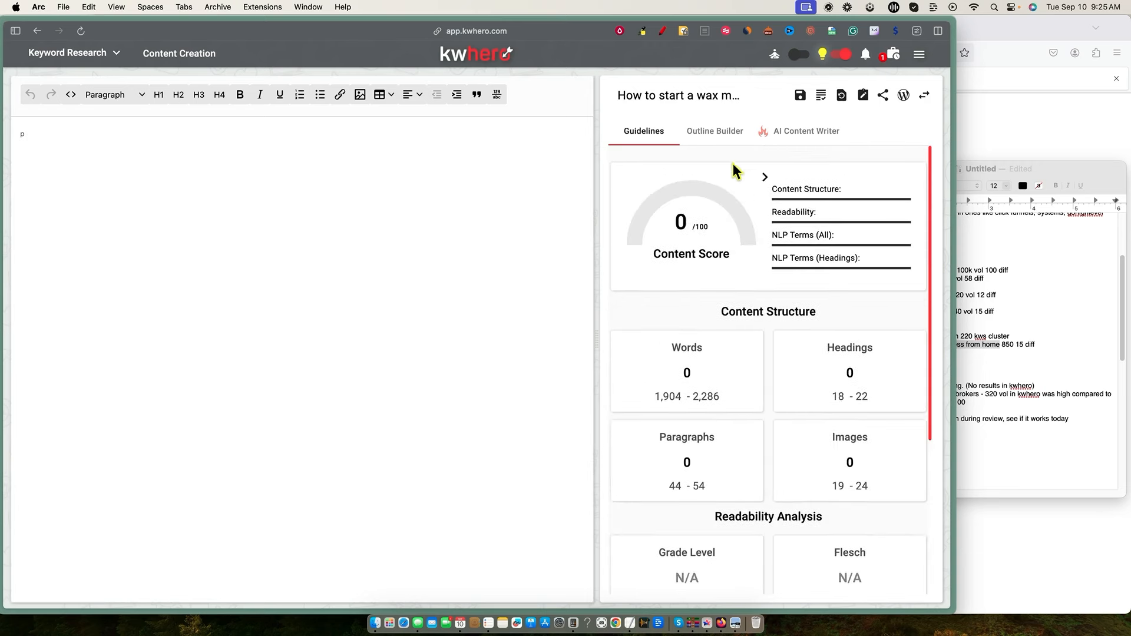
Turn on reflecting outline updates in the content analysis and generate an AI outline for the wax melt article.
click(718, 137)
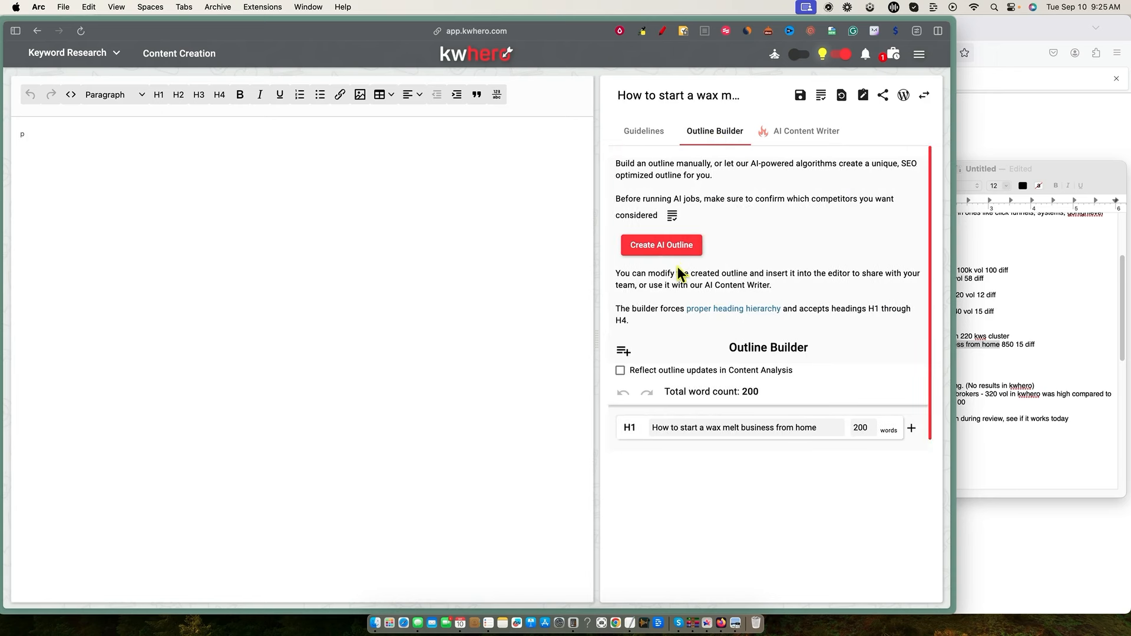
scroll(695, 353, down, 1)
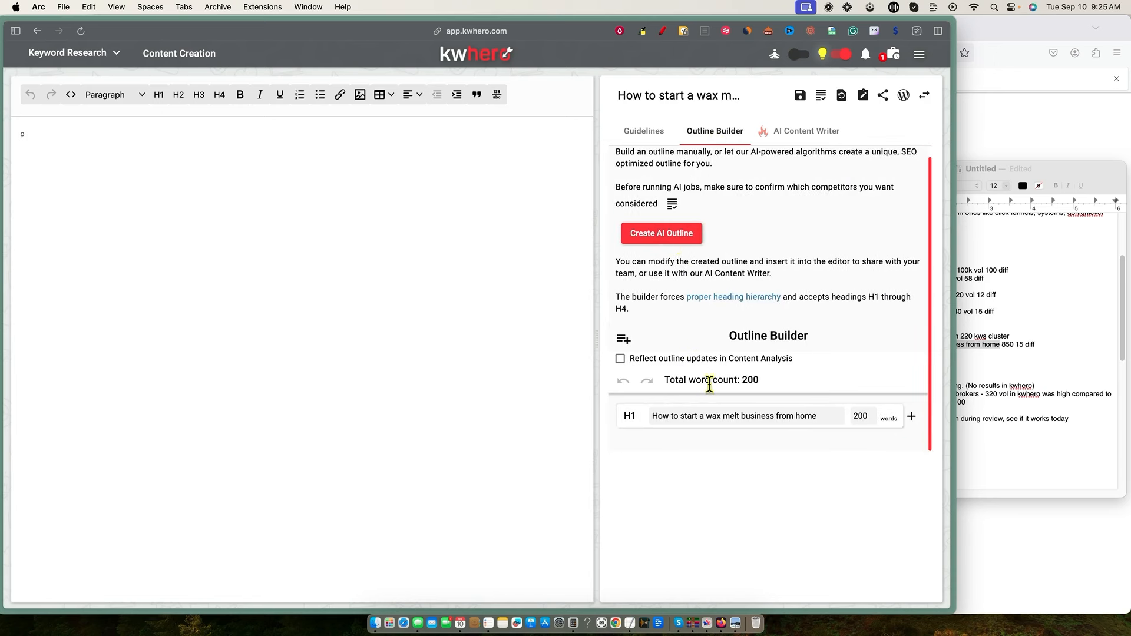
click(621, 359)
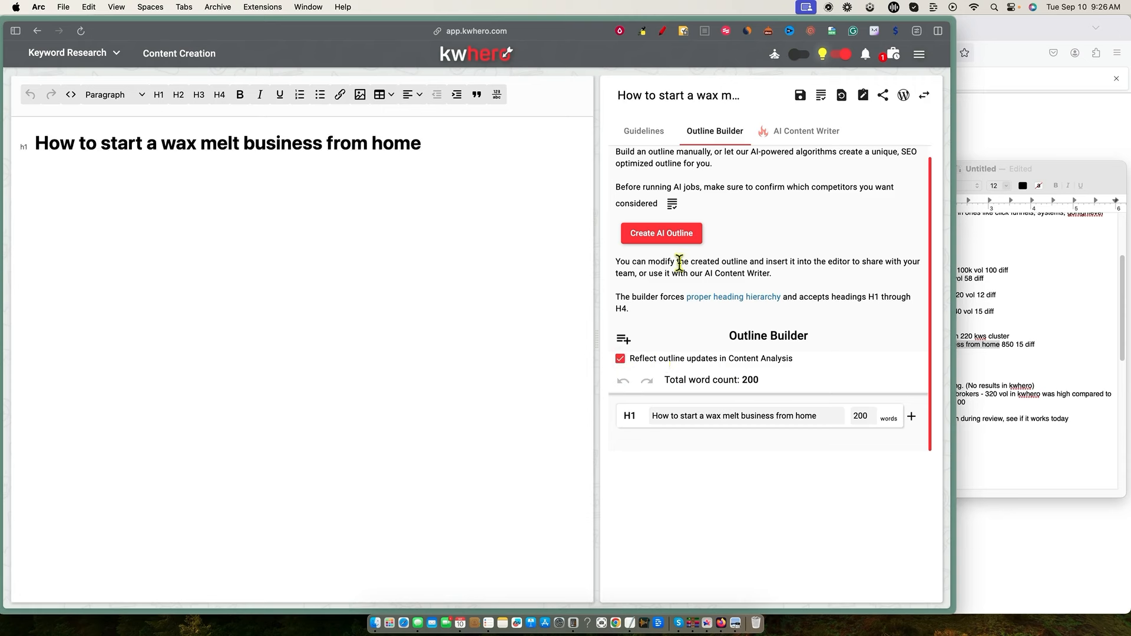
click(686, 237)
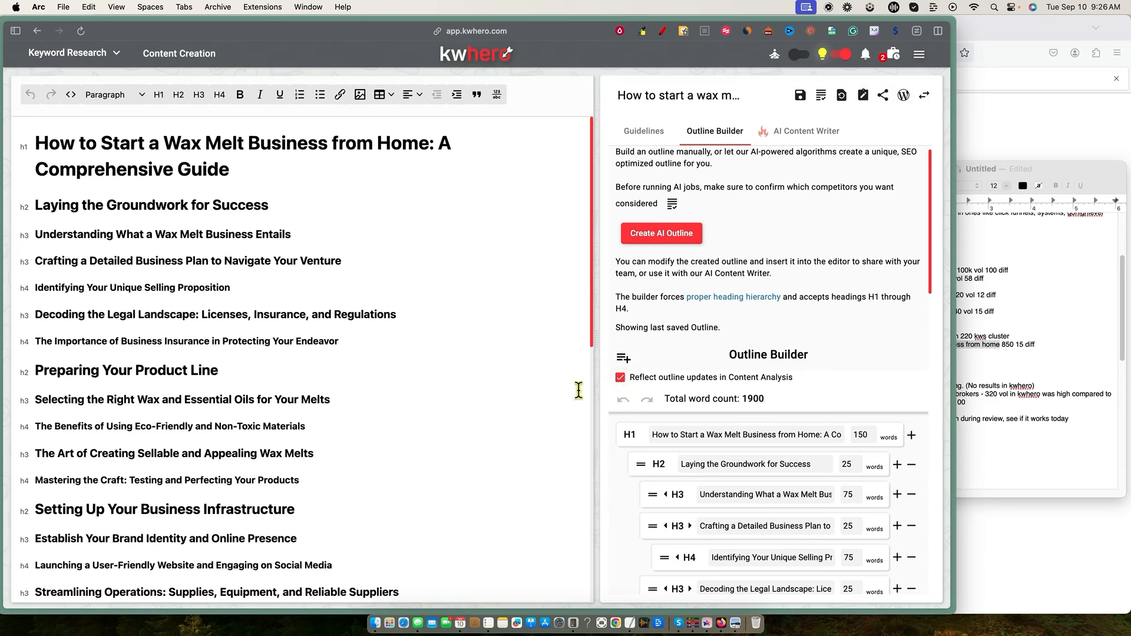
Examine the generated outline's headings in the editor, including the FAQ section, and the matching sections and word counts in the Outline Builder.
scroll(391, 359, down, 3)
scroll(392, 359, down, 10)
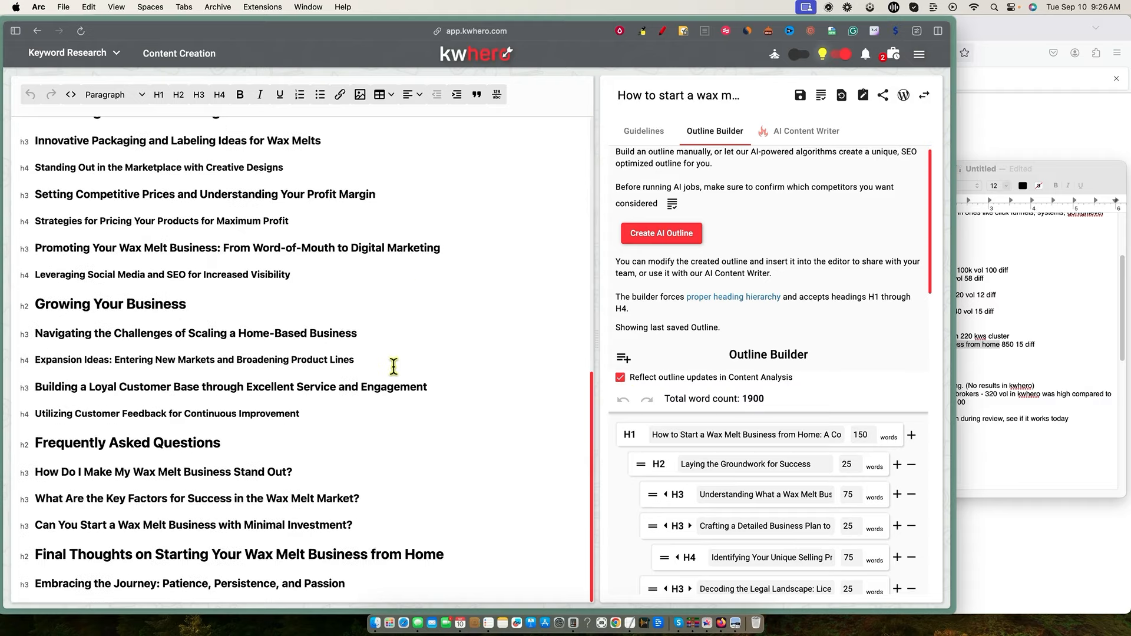
scroll(392, 368, up, 15)
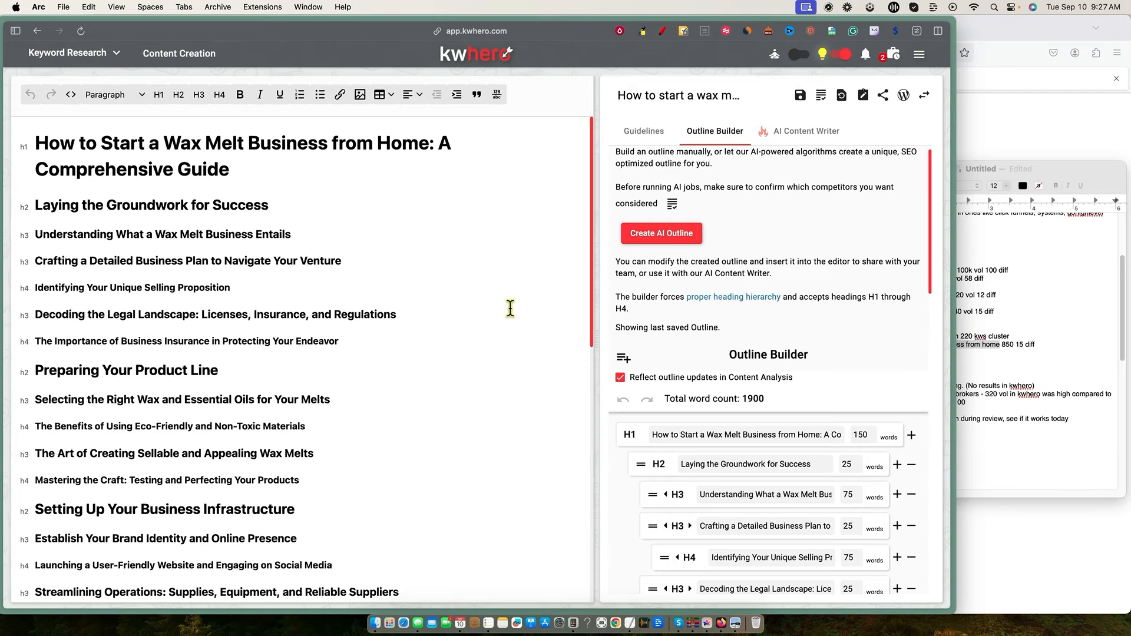
scroll(306, 541, down, 12)
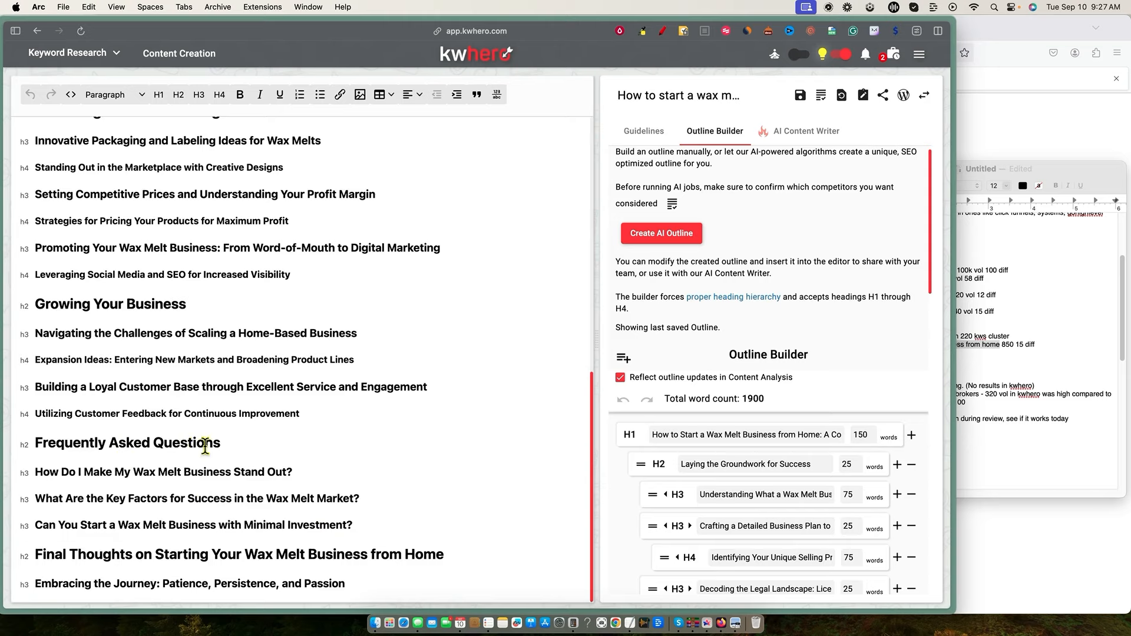
scroll(721, 480, down, 8)
scroll(722, 480, down, 5)
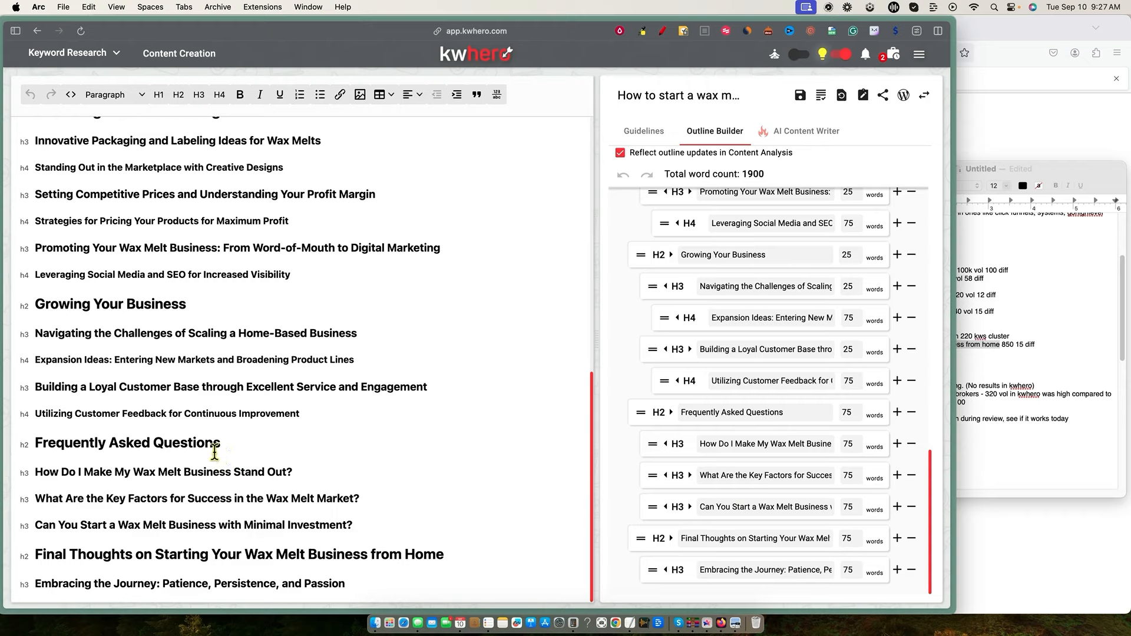
scroll(400, 461, up, 8)
scroll(403, 461, up, 2)
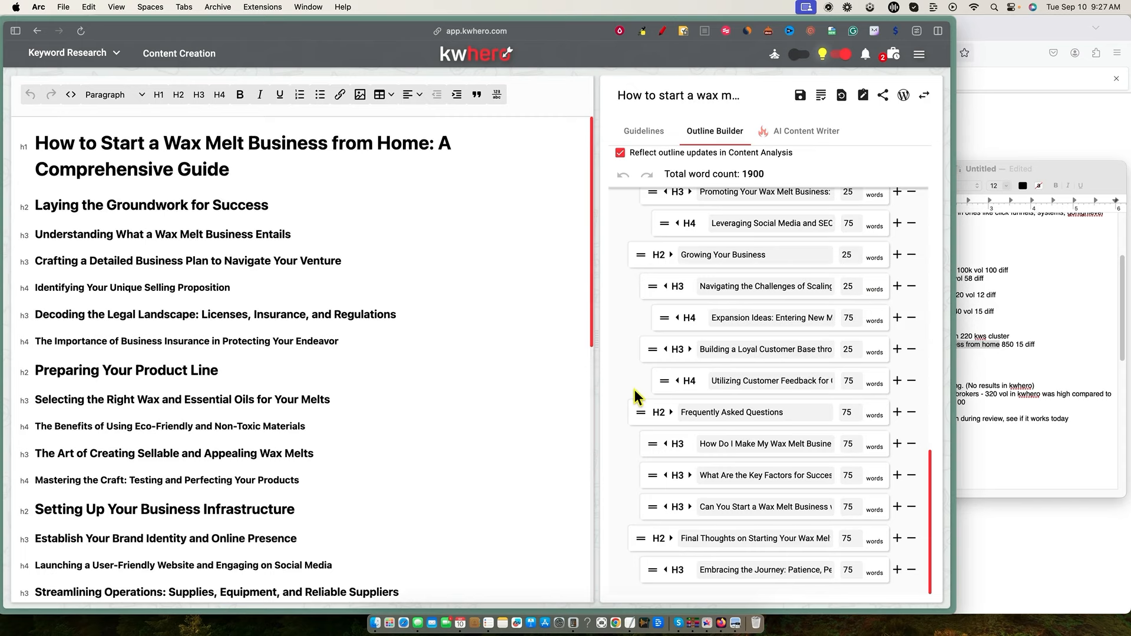
scroll(462, 475, down, 1)
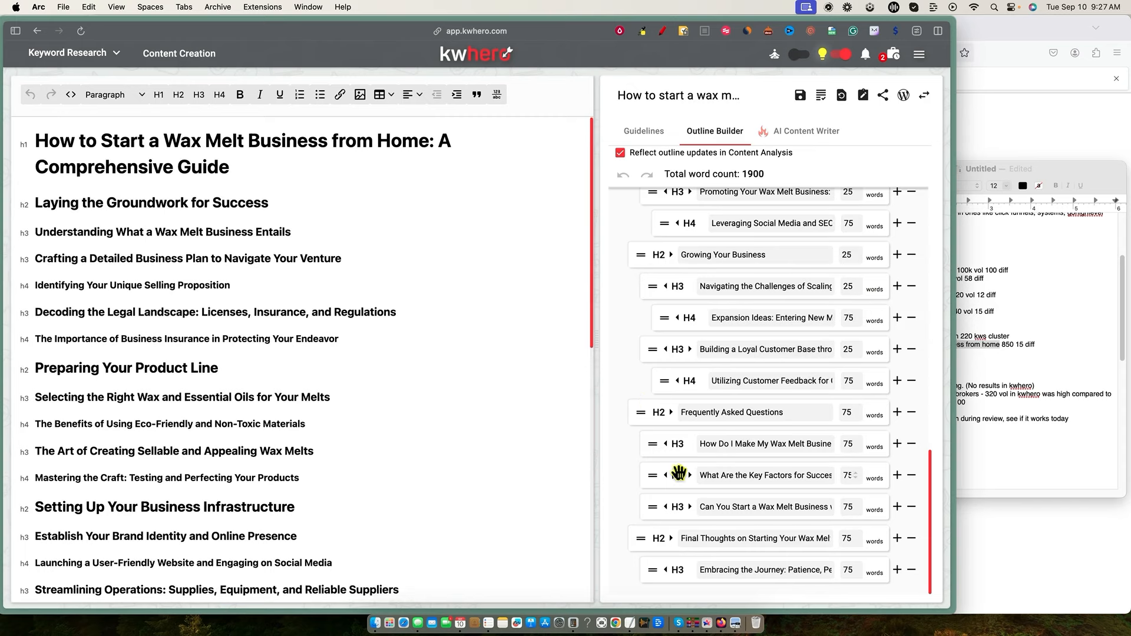
scroll(762, 504, up, 5)
scroll(762, 504, up, 3)
scroll(808, 439, up, 5)
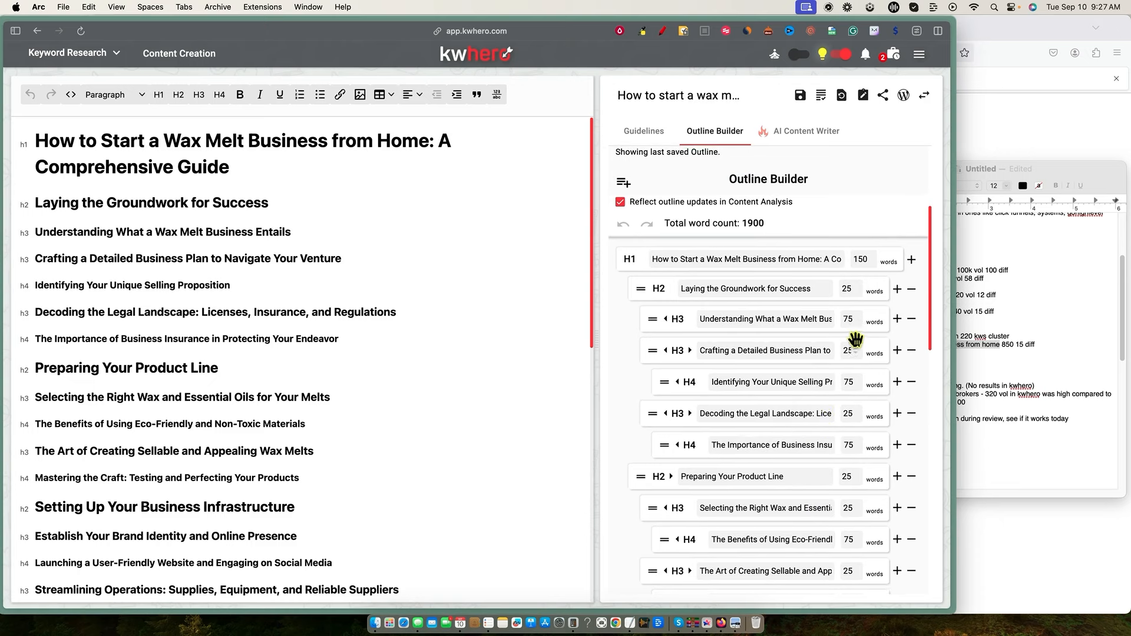
Add the section instruction "make a table comparing pros and cons of having business insurance." to the H4 heading on the importance of business insurance.
click(811, 320)
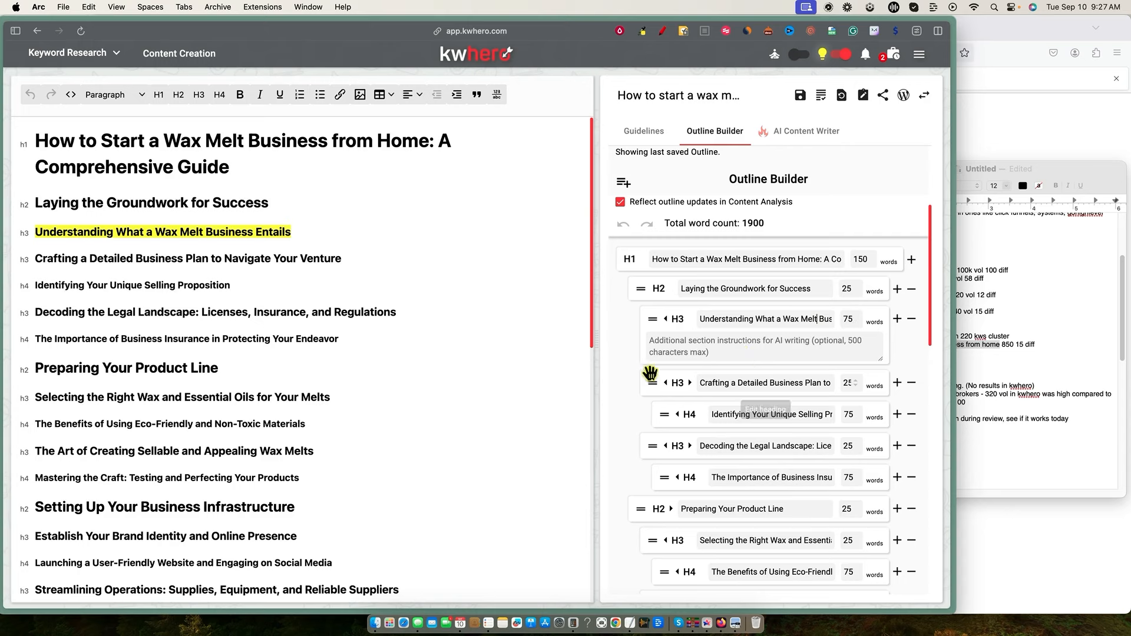
click(626, 349)
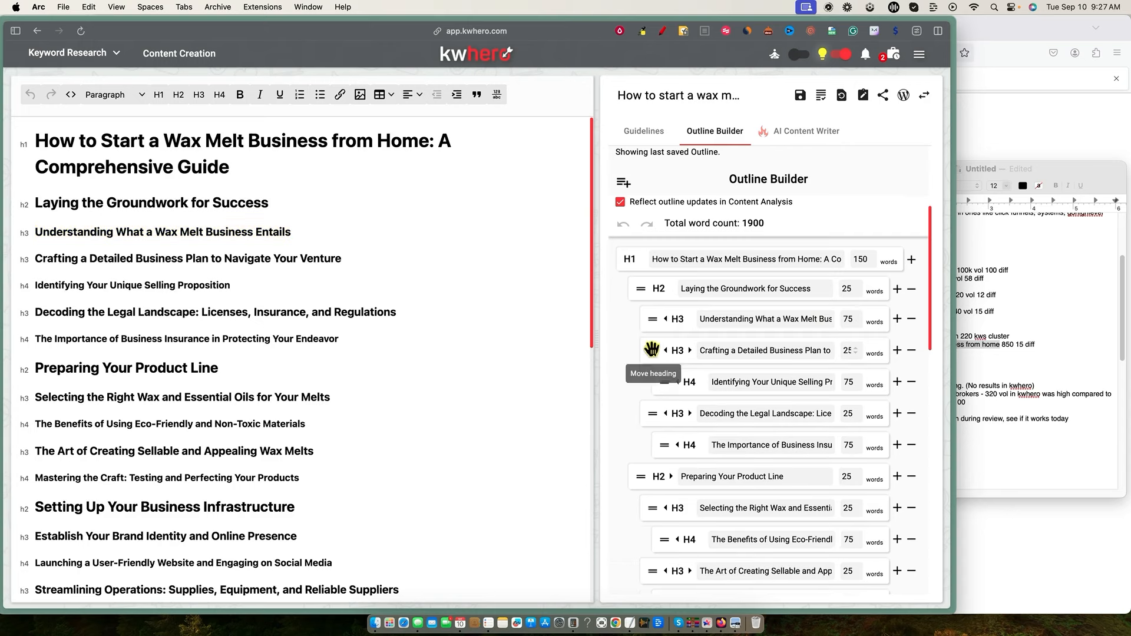
click(652, 350)
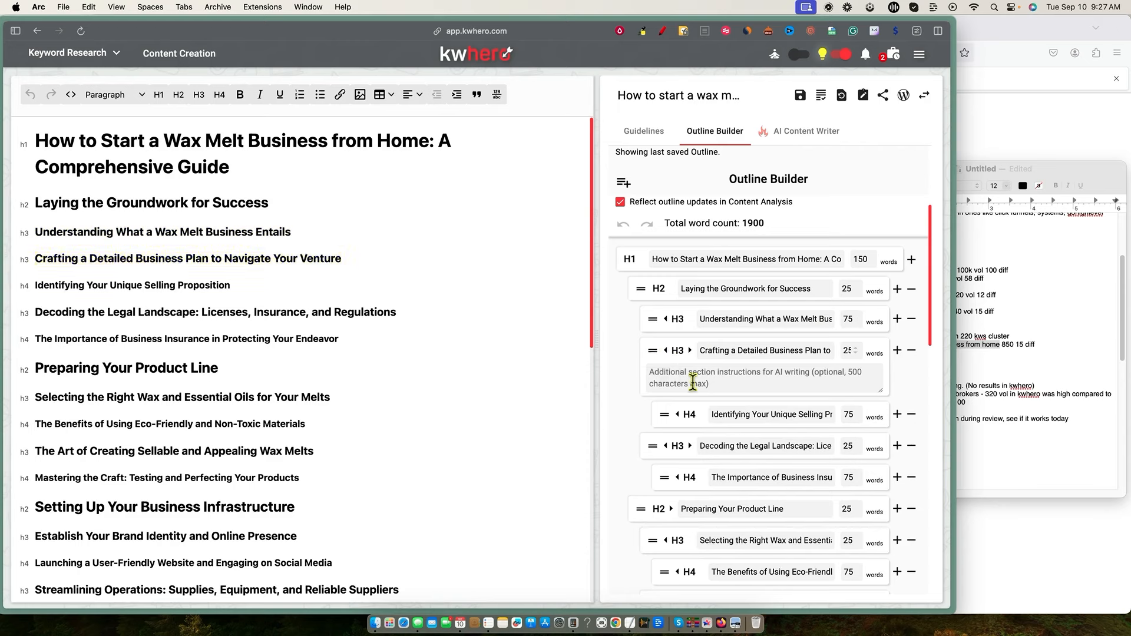
click(715, 472)
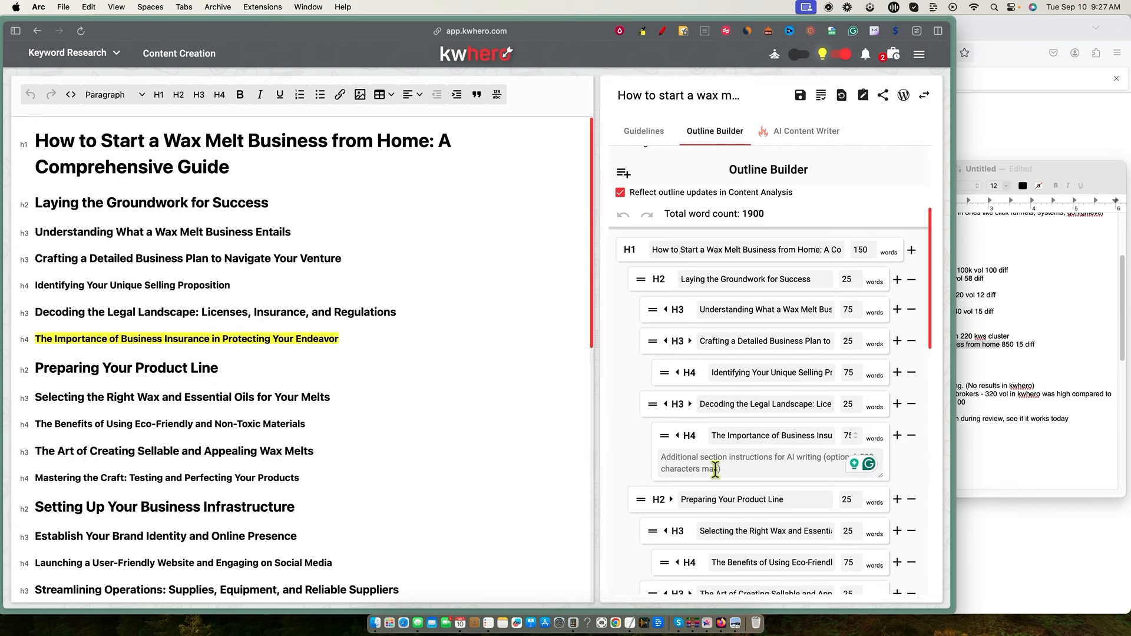
text(mak)
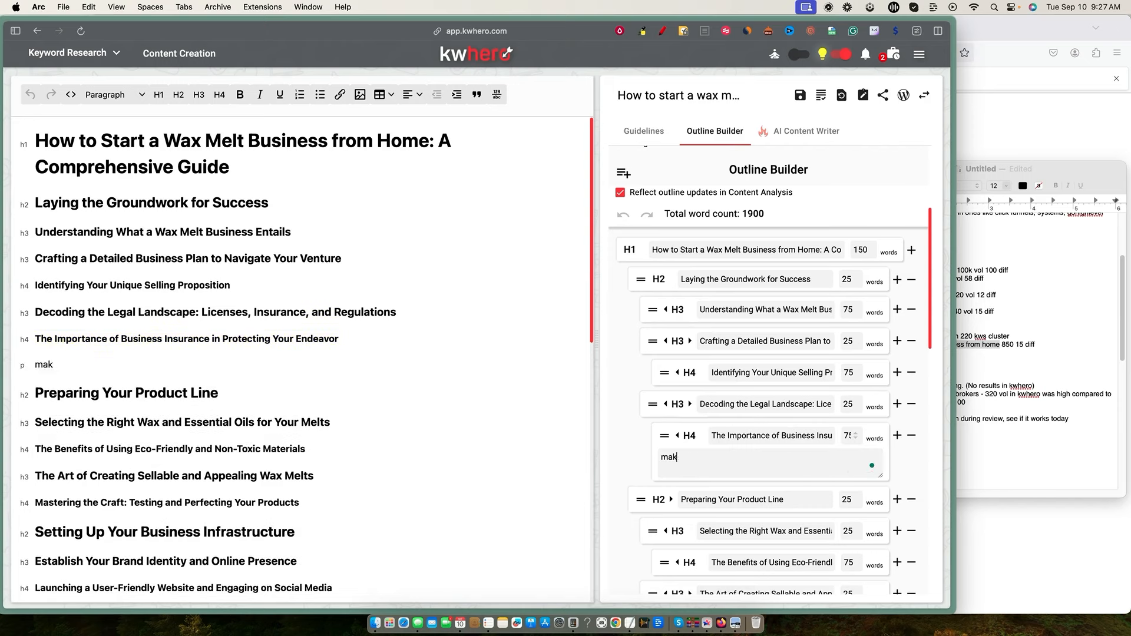
text(e a table comparing pros and cons of having business insurance.)
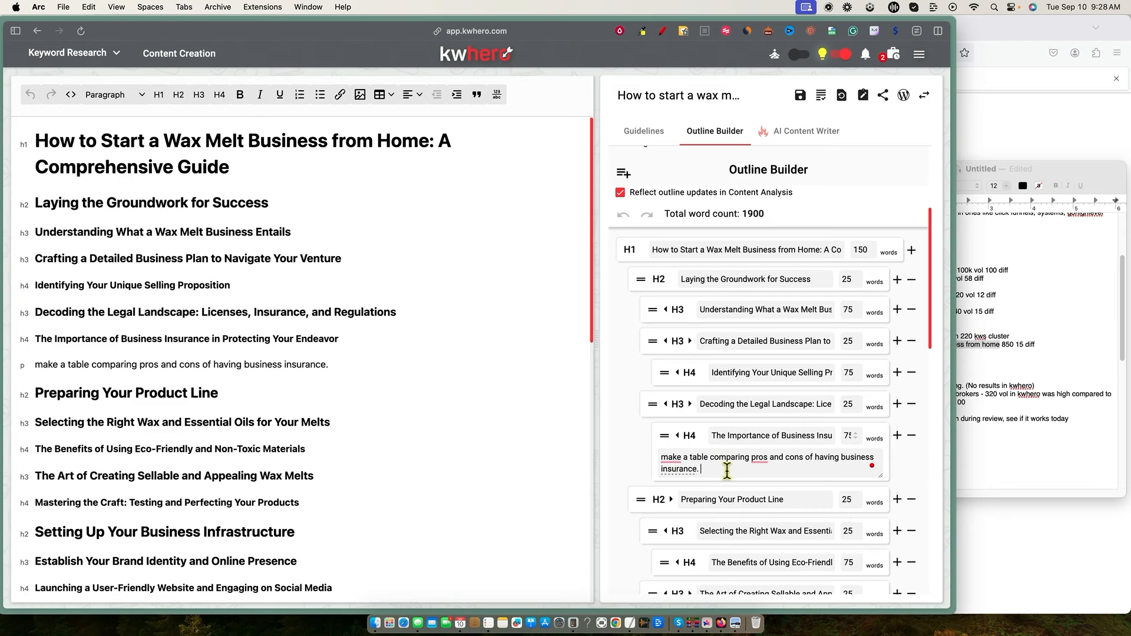
right_click(756, 462)
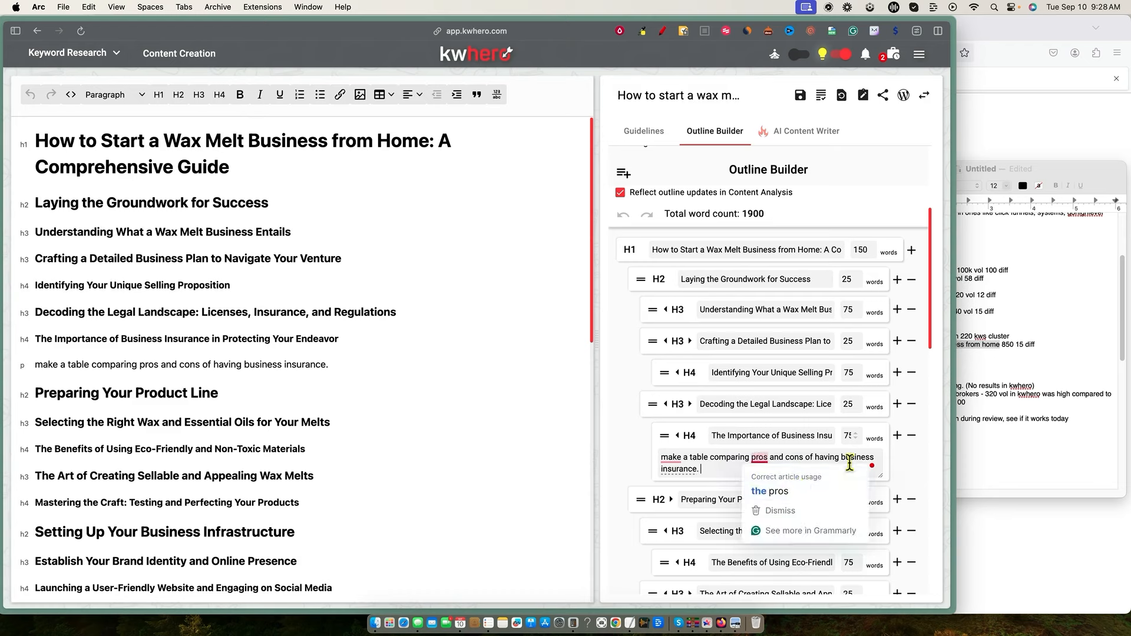
click(888, 213)
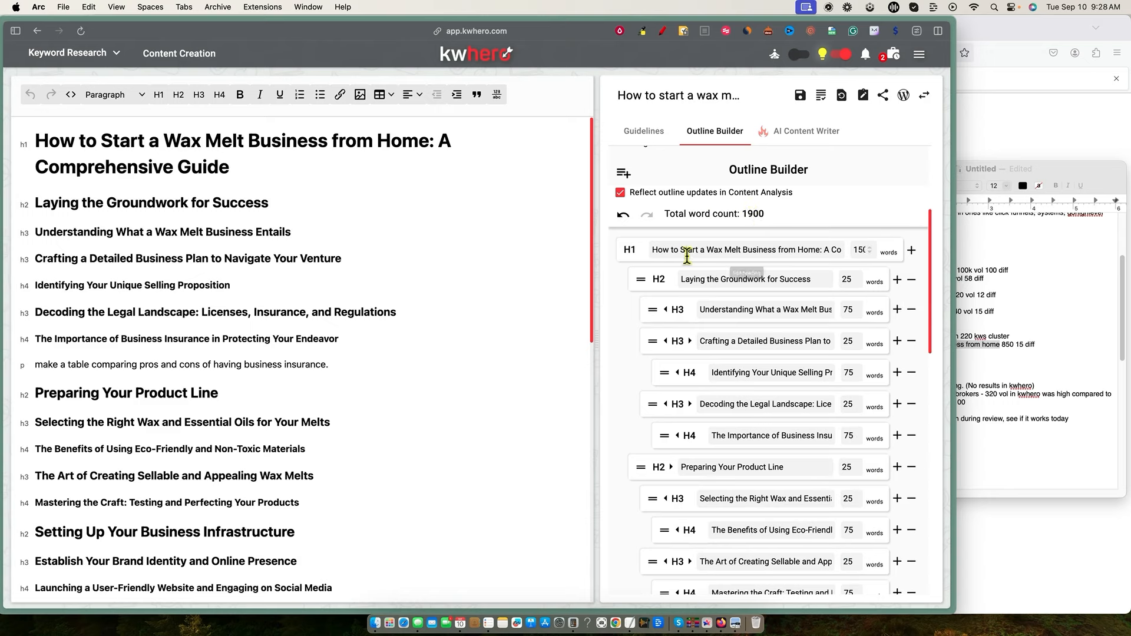
Set the H1 section's word count to 100 and the three FAQ question sections to 50 words each.
click(870, 253)
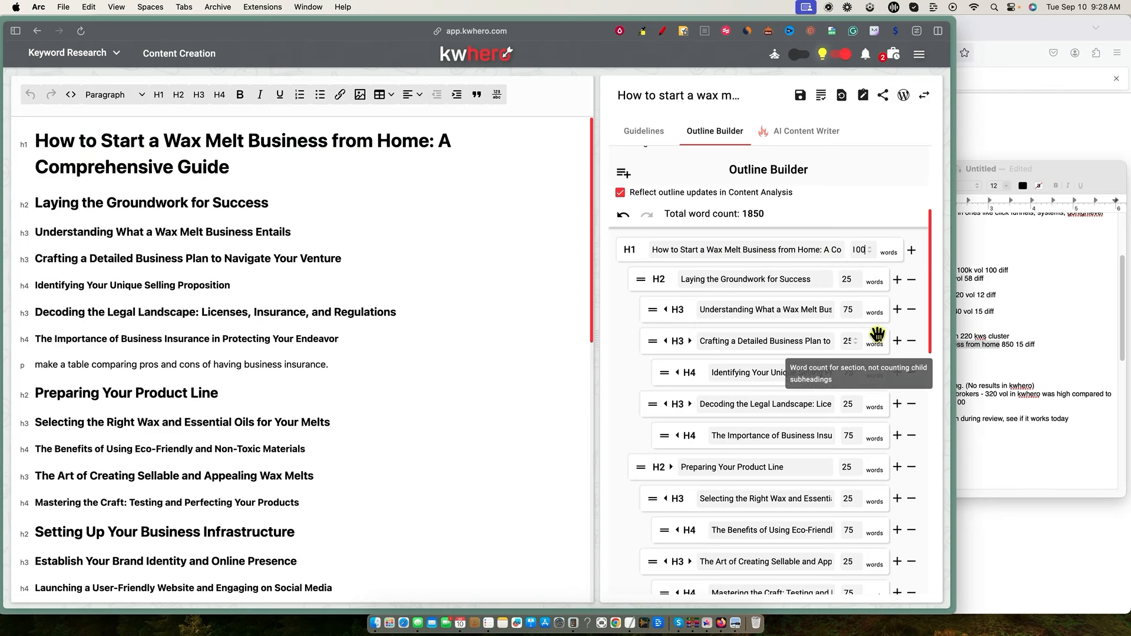
scroll(849, 404, down, 15)
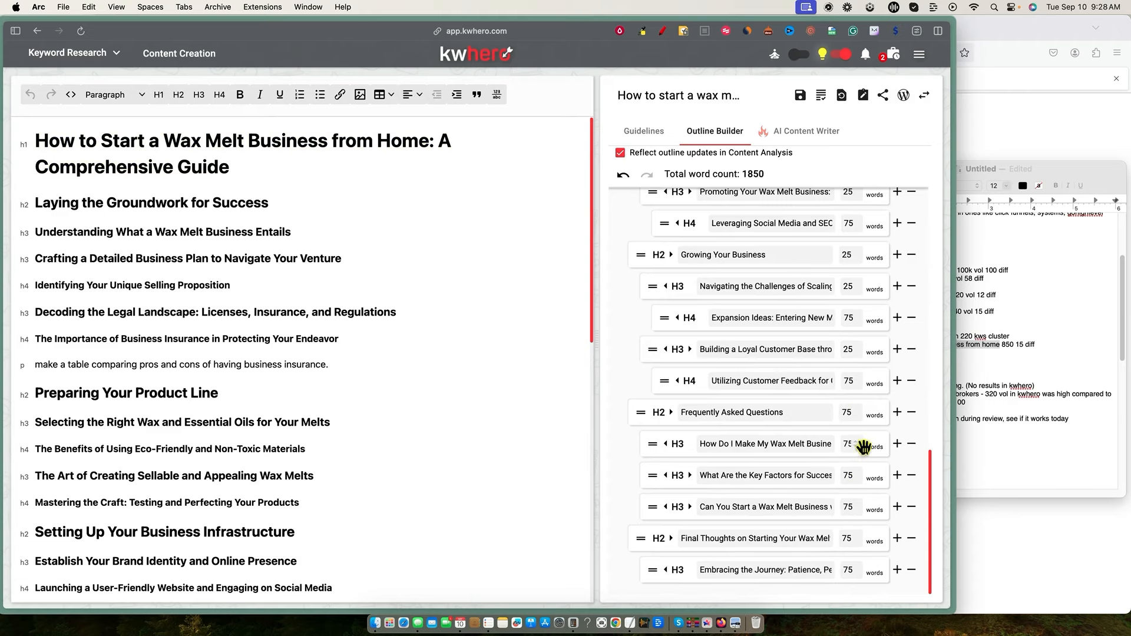
click(854, 479)
click(854, 510)
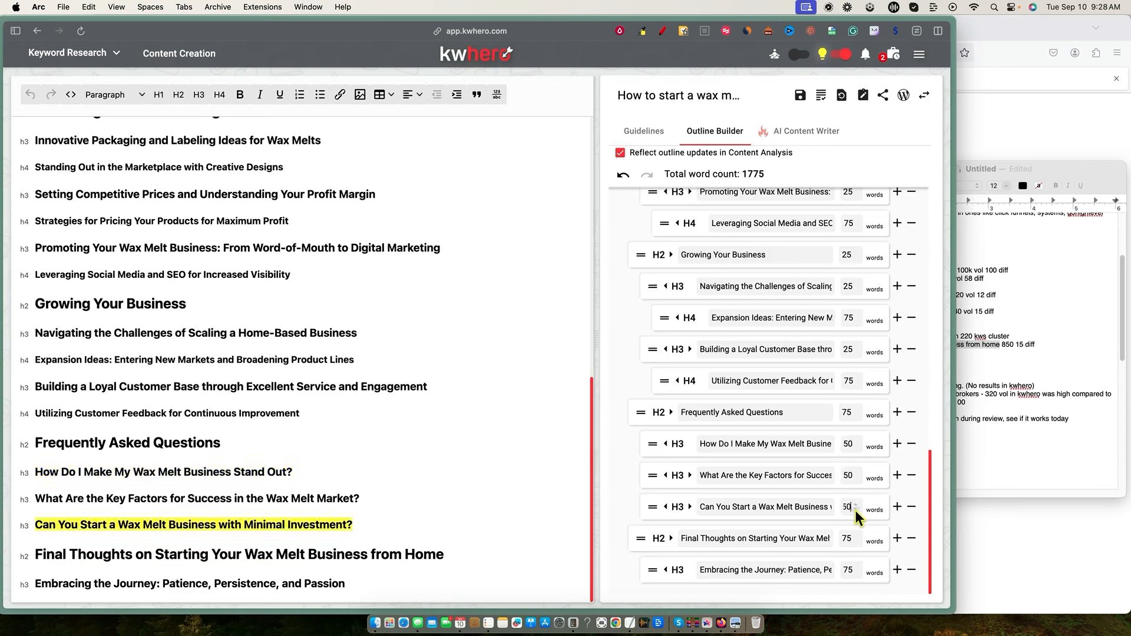
Set the Final Thoughts and Embracing the Journey sections to 50 words each and lower the customer feedback section's word count.
click(855, 541)
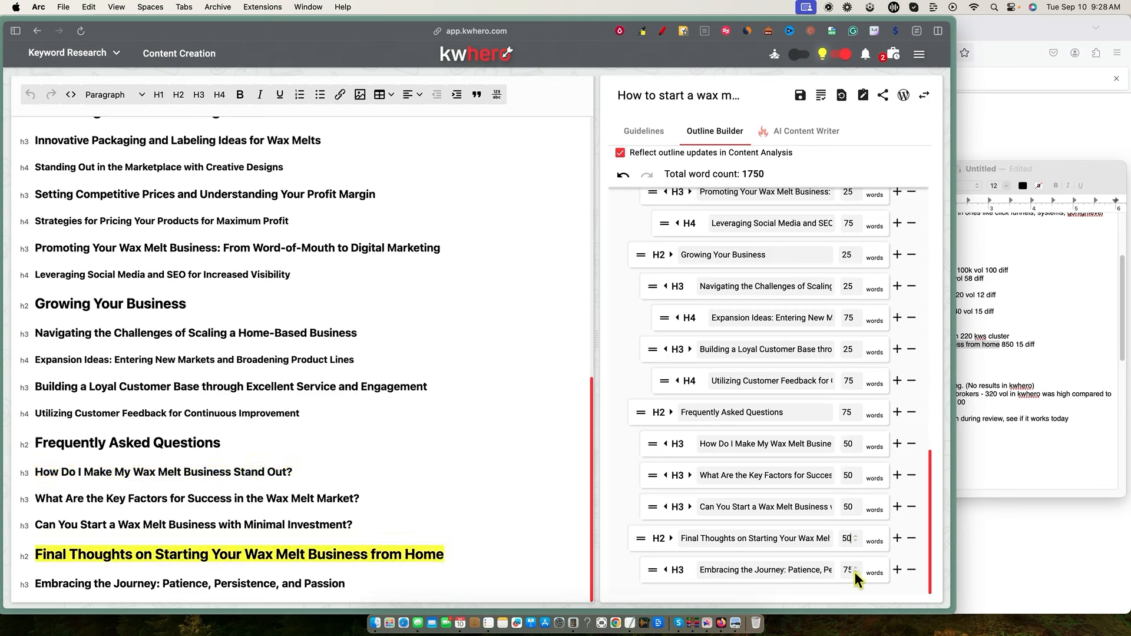
click(855, 573)
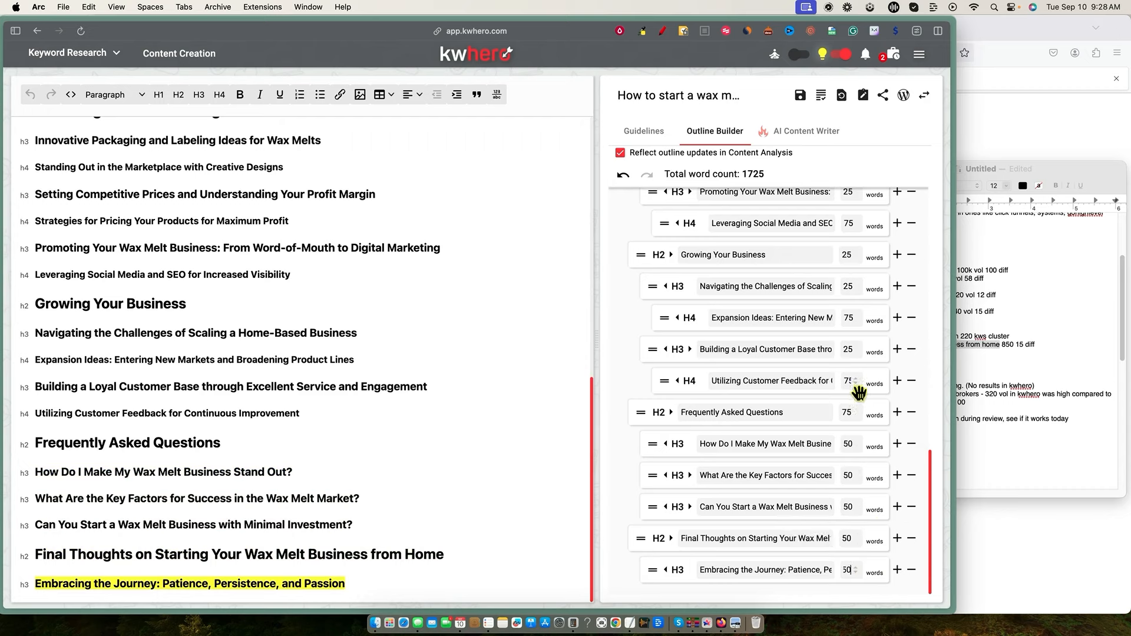
click(853, 382)
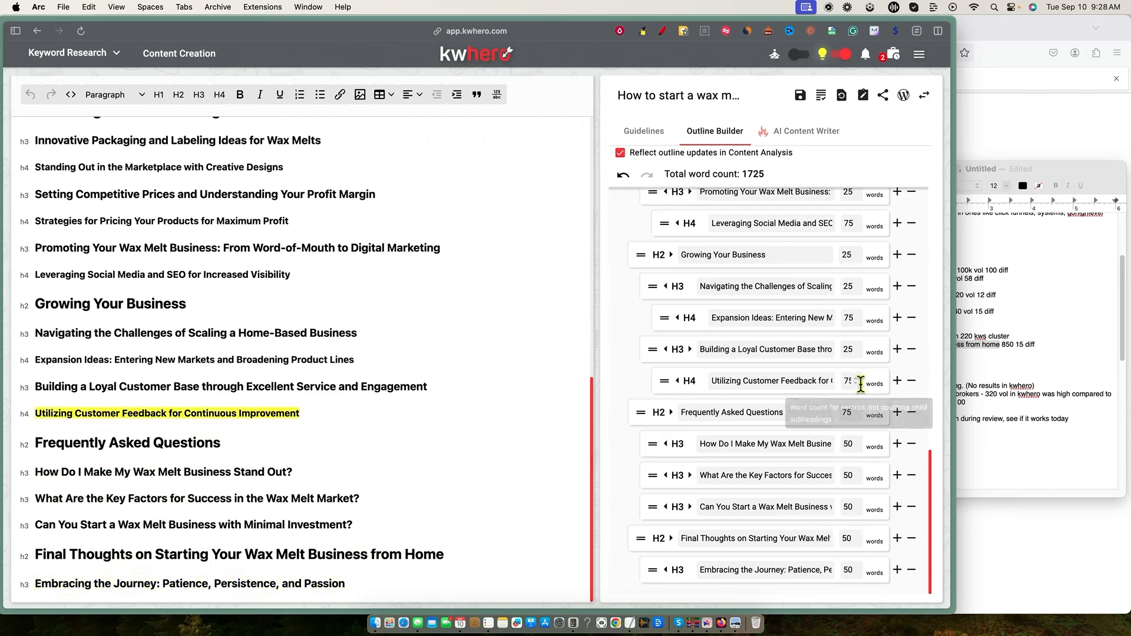
click(855, 383)
Recheck the adjusted outline from start to end and open the AI Content Writer for the article.
scroll(847, 373, up, 10)
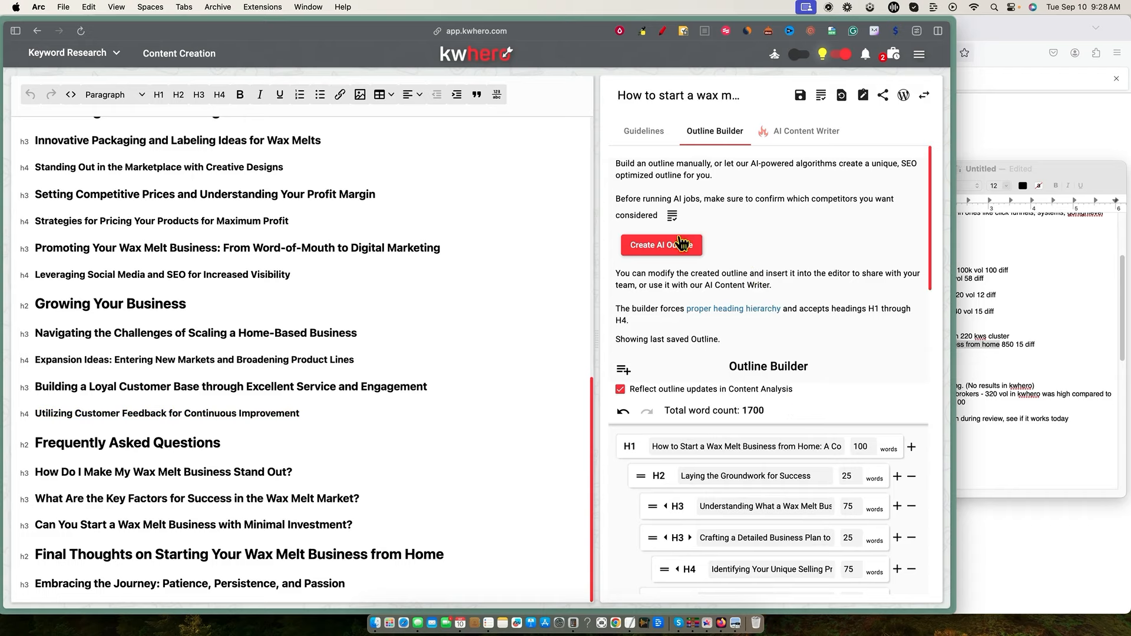
scroll(766, 365, down, 10)
scroll(791, 451, up, 10)
click(819, 135)
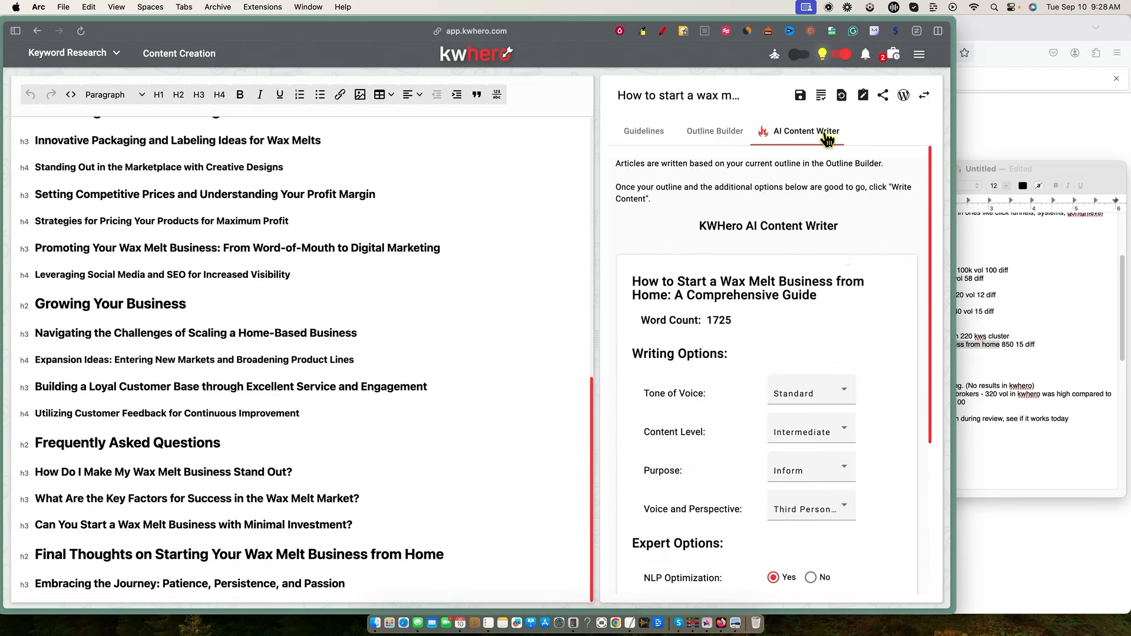
Set the article's tone of voice to Casual and its content level to Beginner.
scroll(856, 414, down, 3)
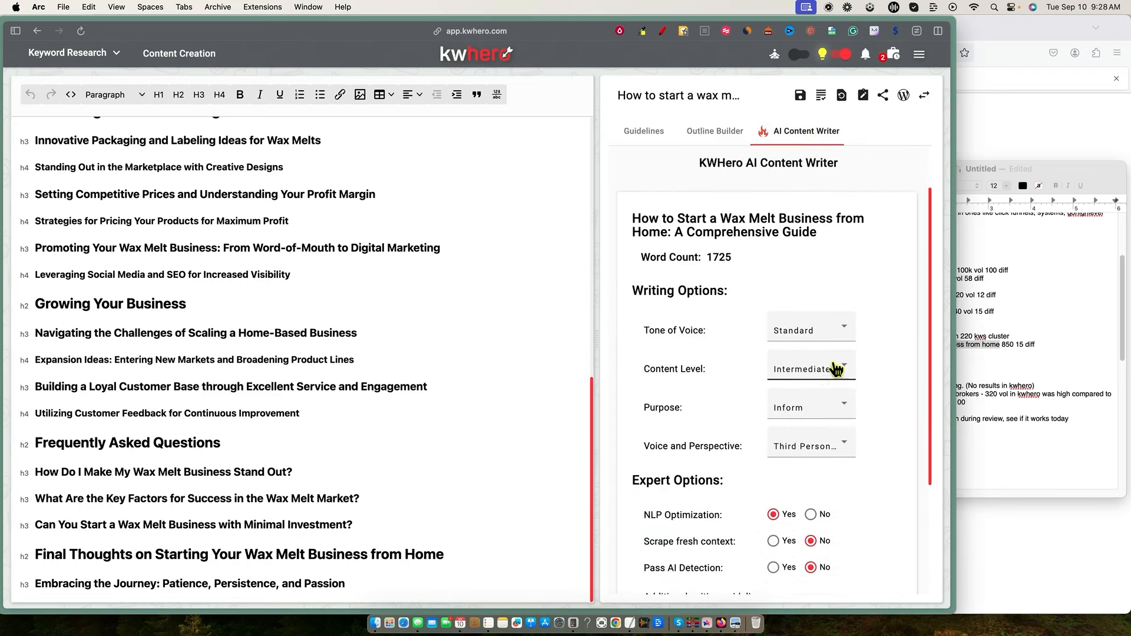
click(841, 318)
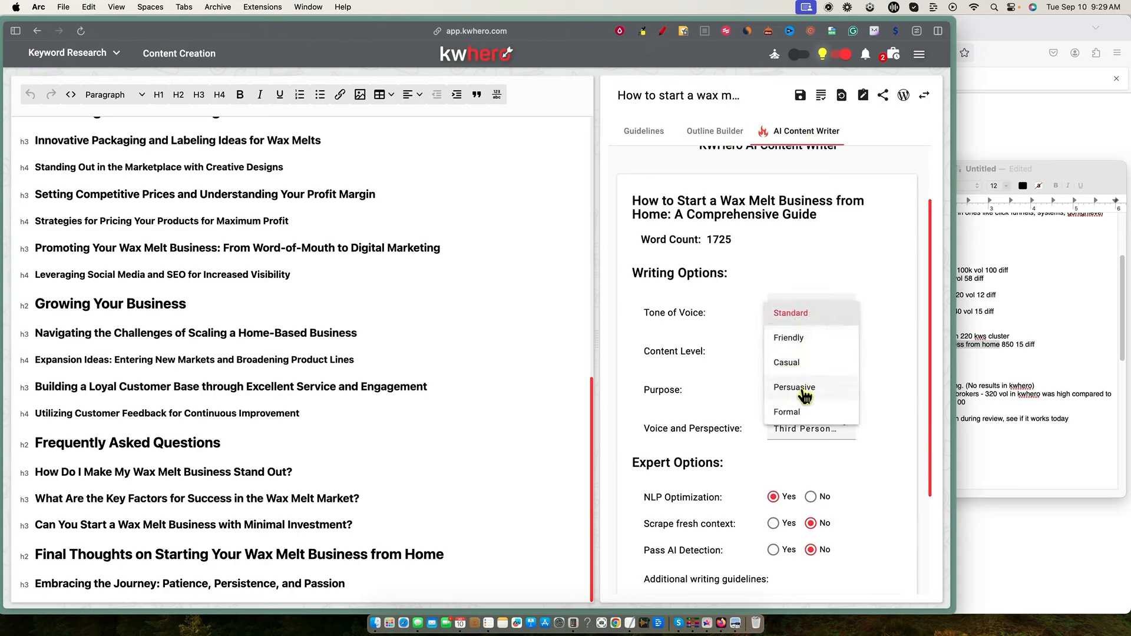
click(792, 369)
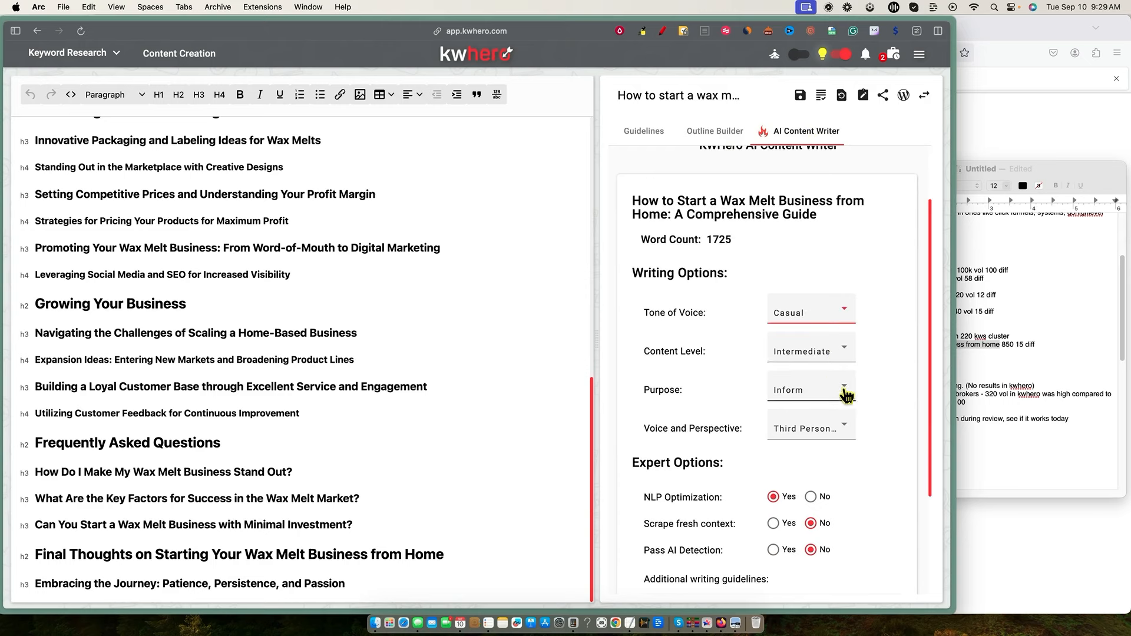
scroll(847, 412, down, 2)
click(842, 301)
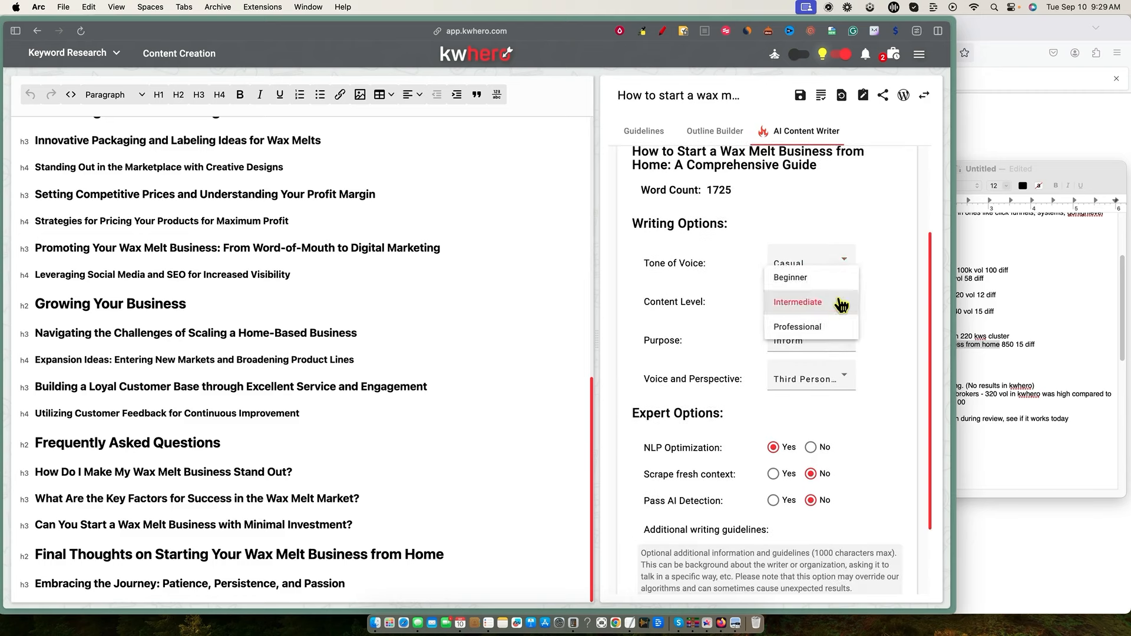
click(836, 278)
scroll(849, 303, down, 2)
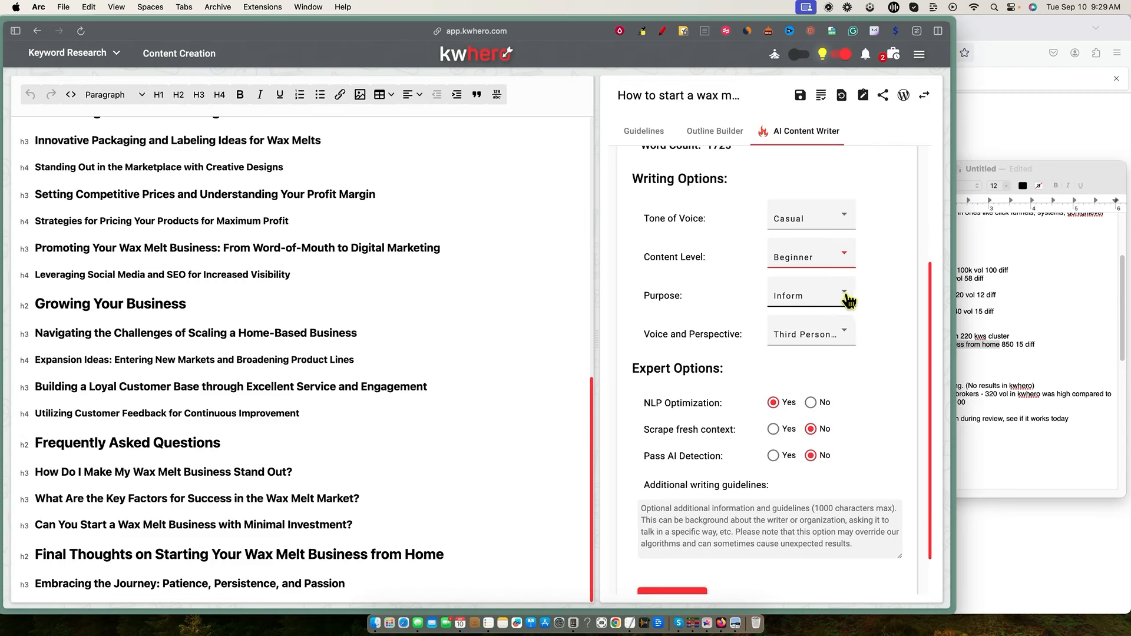
Keep the purpose as Inform and set the voice and perspective to First Person Singular.
click(851, 300)
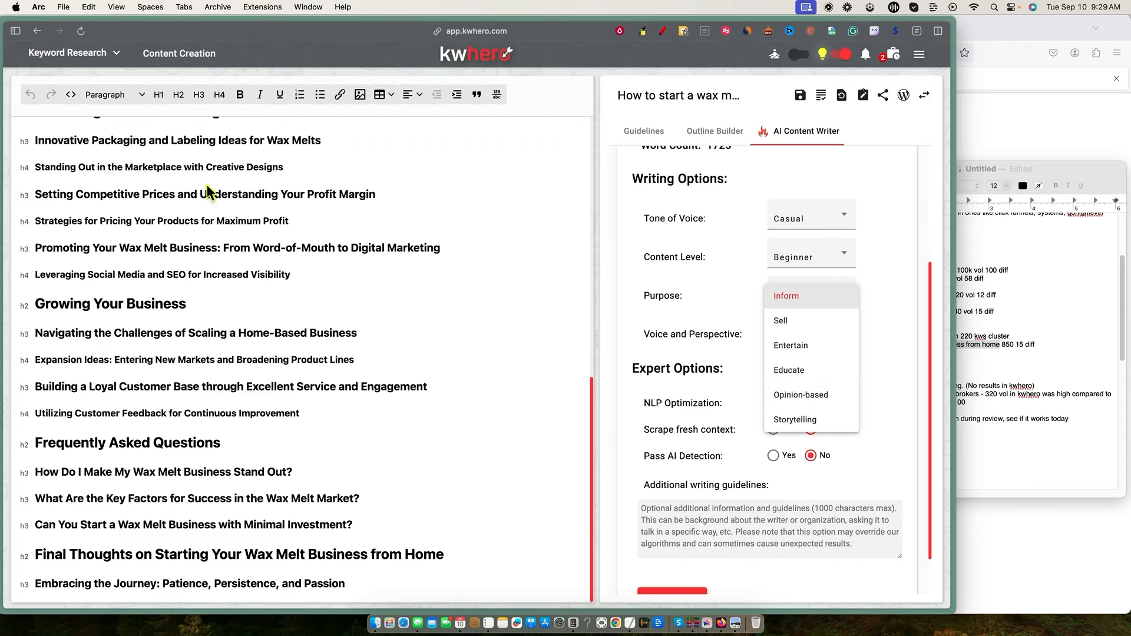
click(790, 305)
click(845, 340)
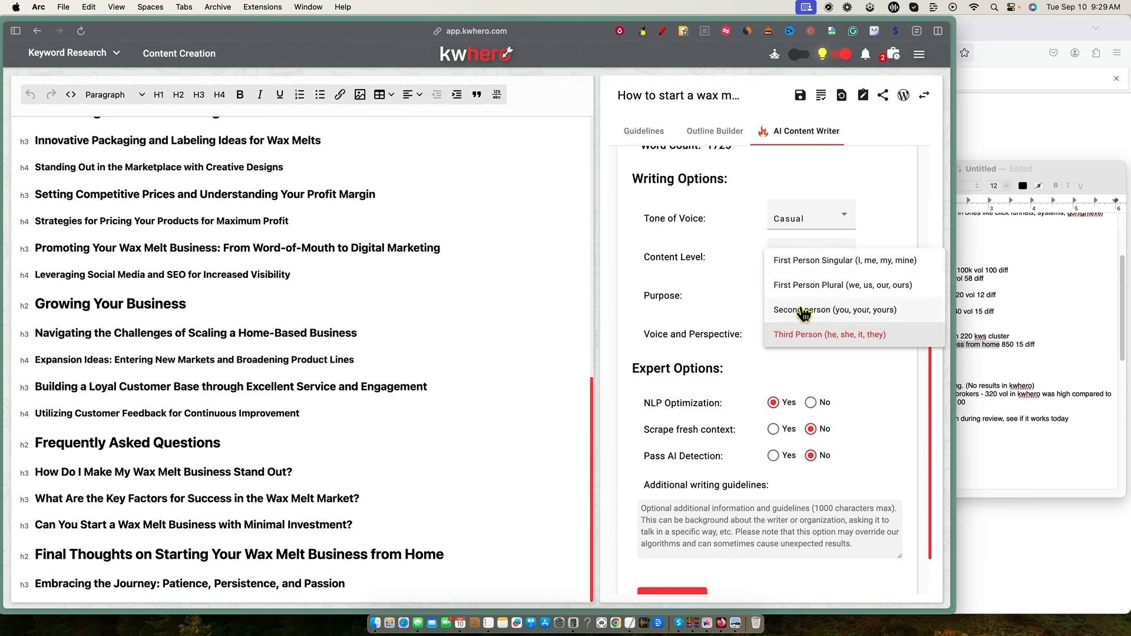
click(812, 267)
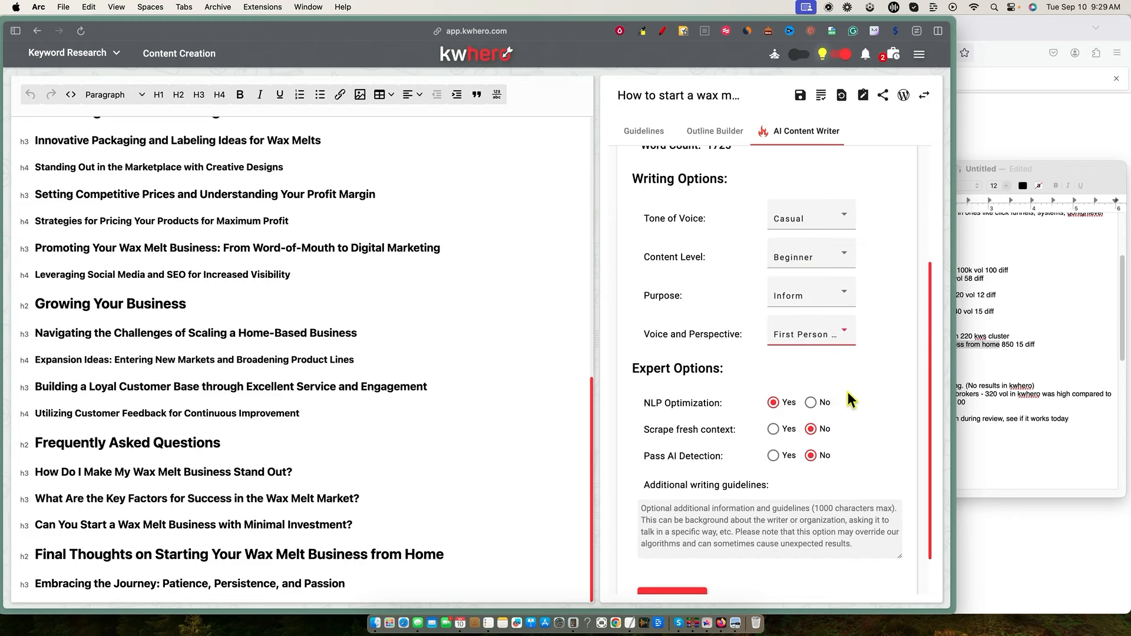
Turn on fresh context scraping for the article and start the AI writing of its content.
scroll(870, 423, down, 1)
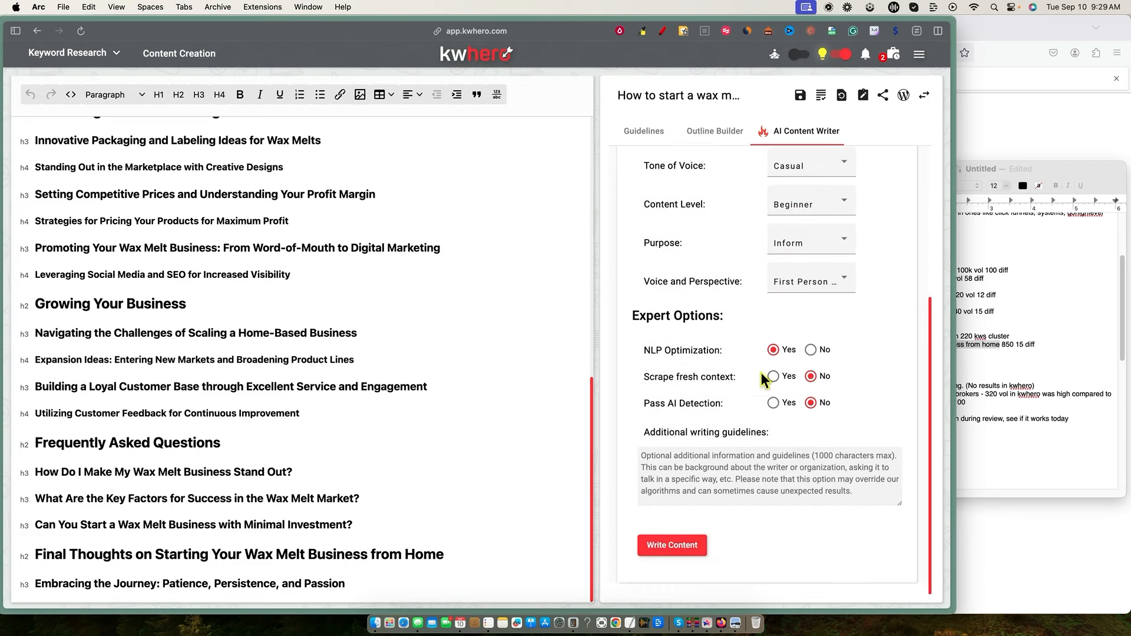
mouse_move(714, 382)
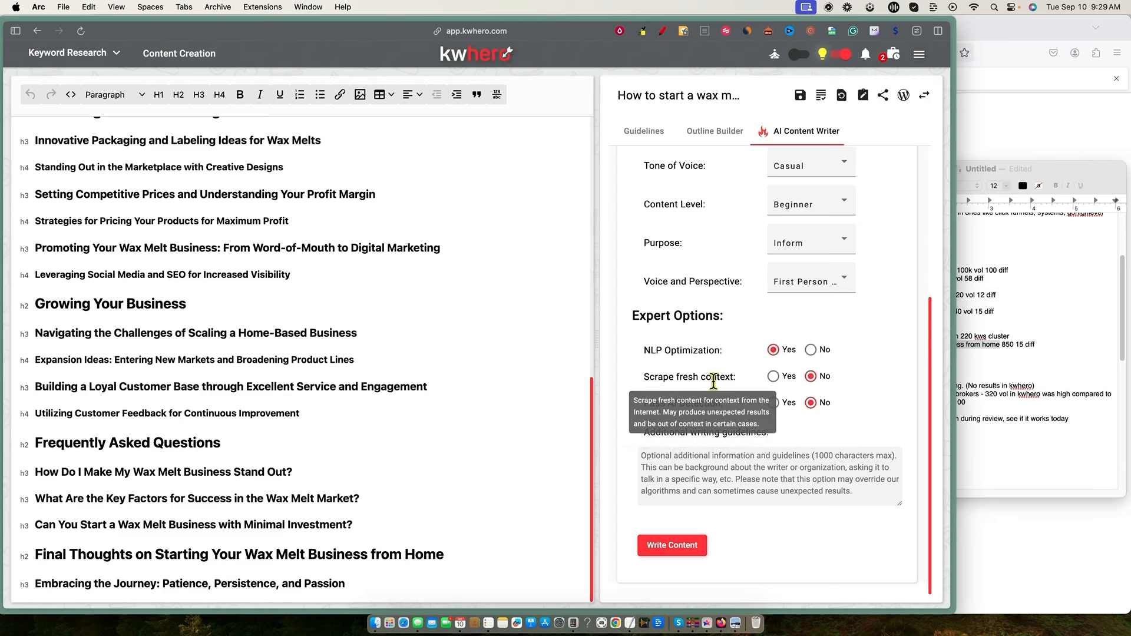
click(774, 376)
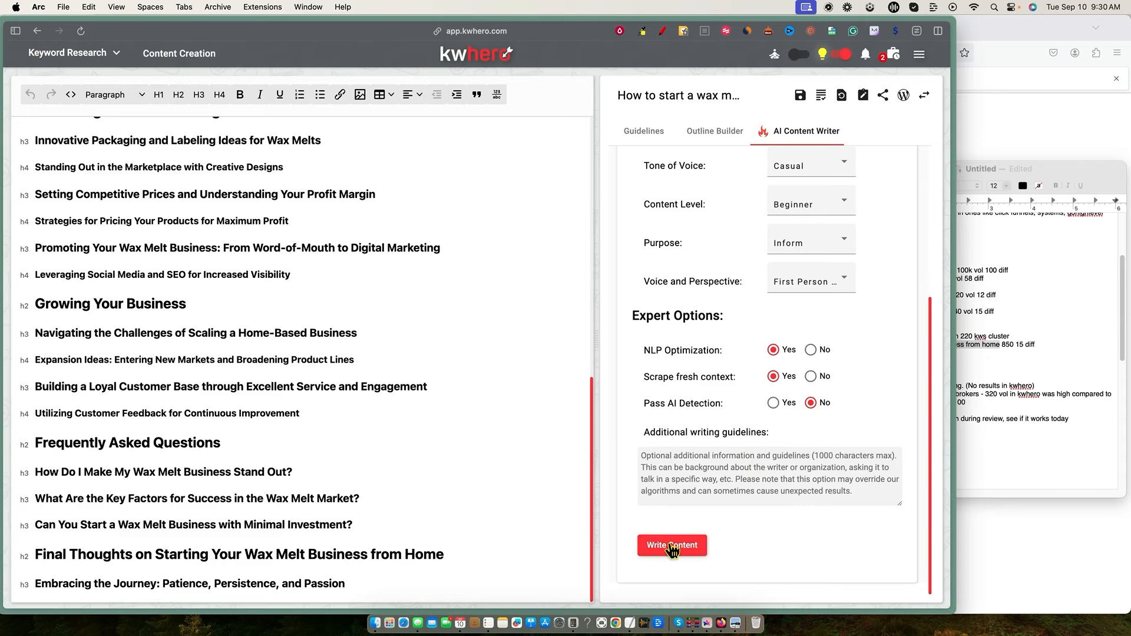
click(693, 554)
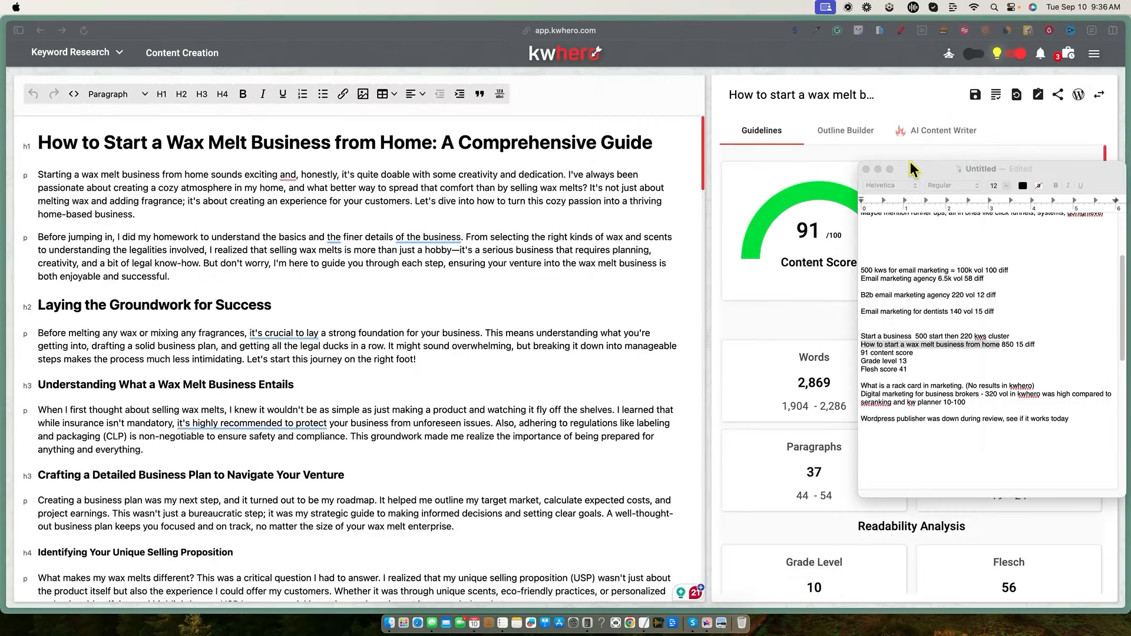
Move the notes window off the guidelines and examine the article's content structure, readability scores, and NLP heading and content terms.
drag(910, 170, 463, 192)
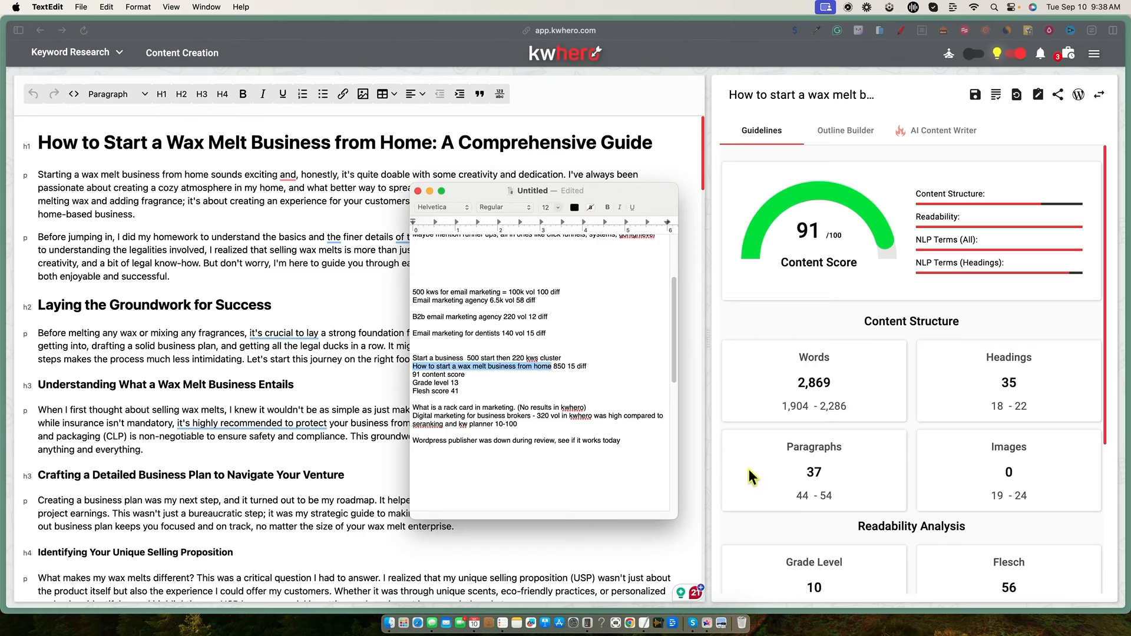
click(918, 427)
scroll(931, 471, down, 3)
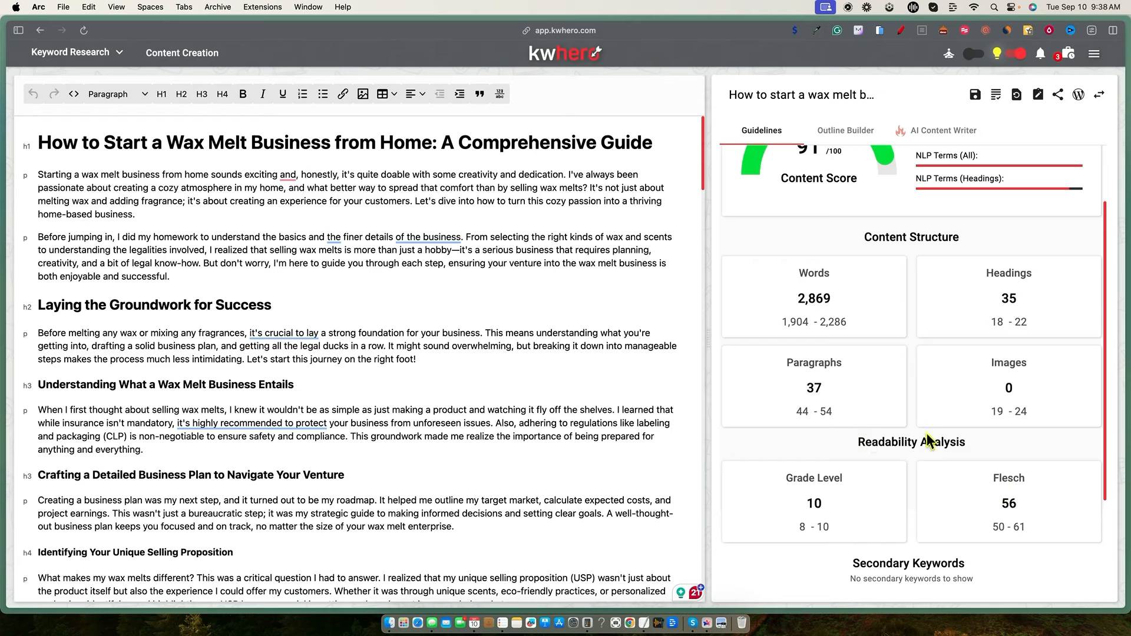
scroll(903, 545, down, 3)
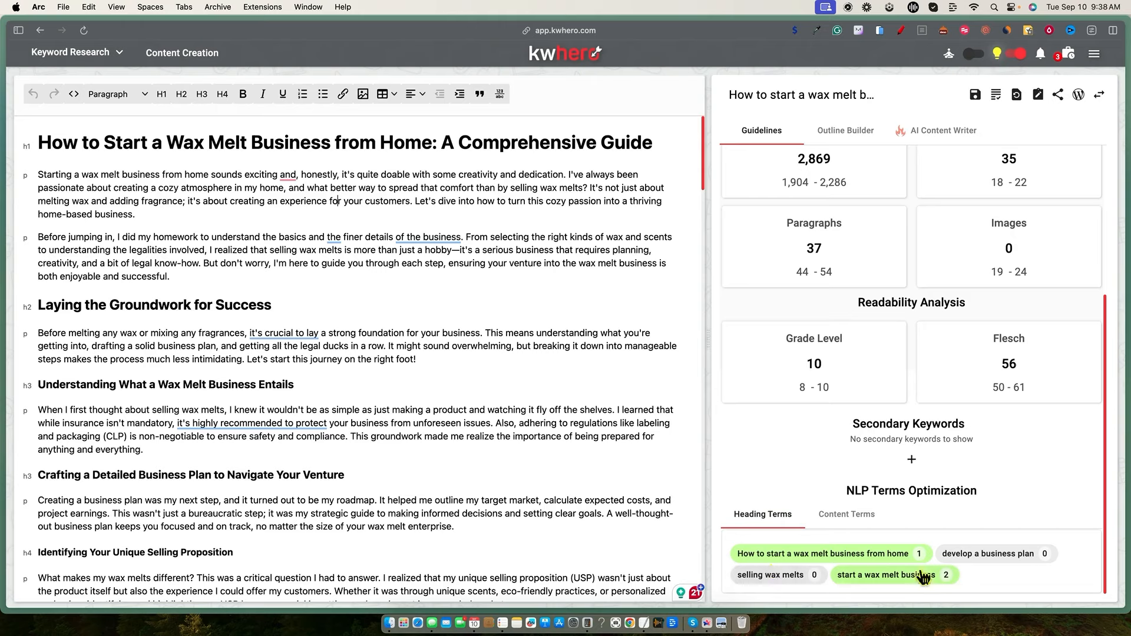
click(854, 515)
scroll(919, 487, down, 10)
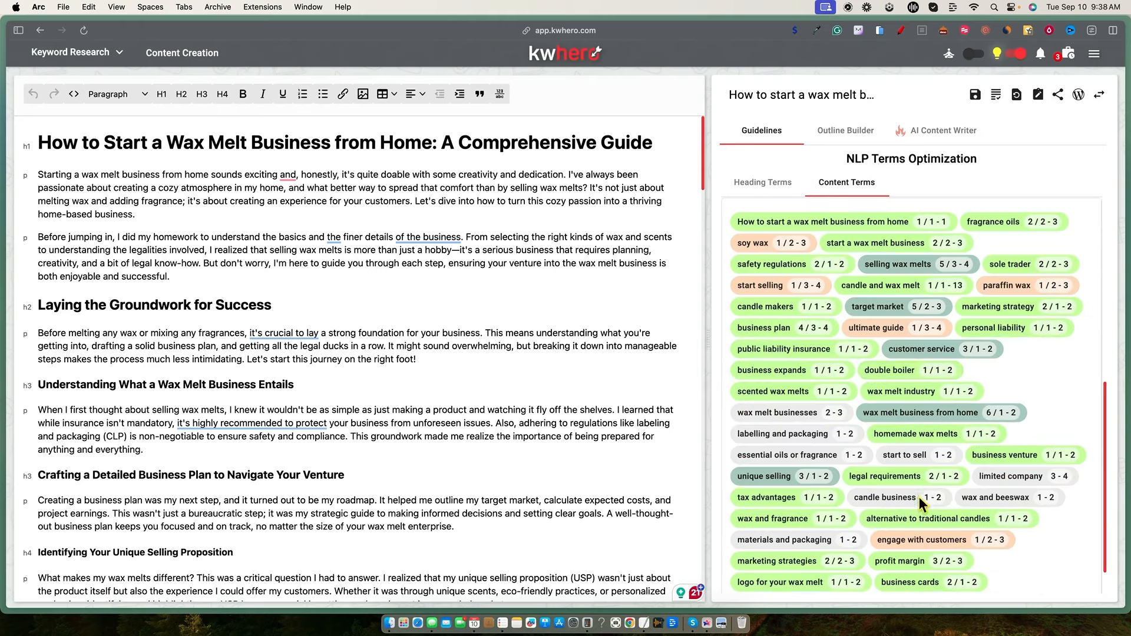
scroll(975, 540, up, 1)
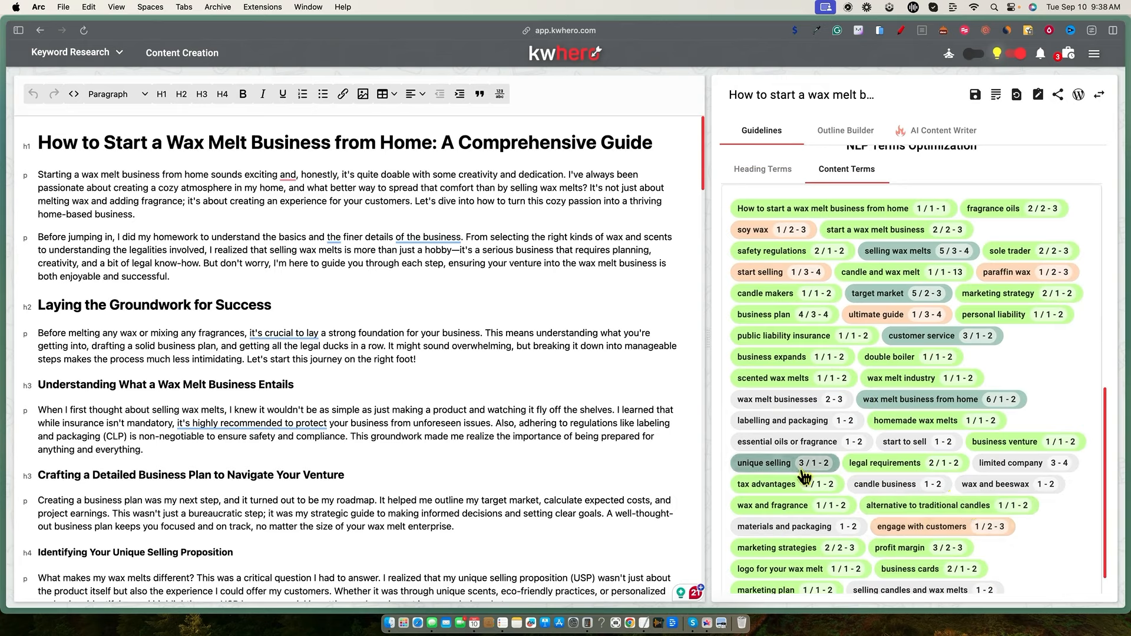
scroll(899, 443, up, 5)
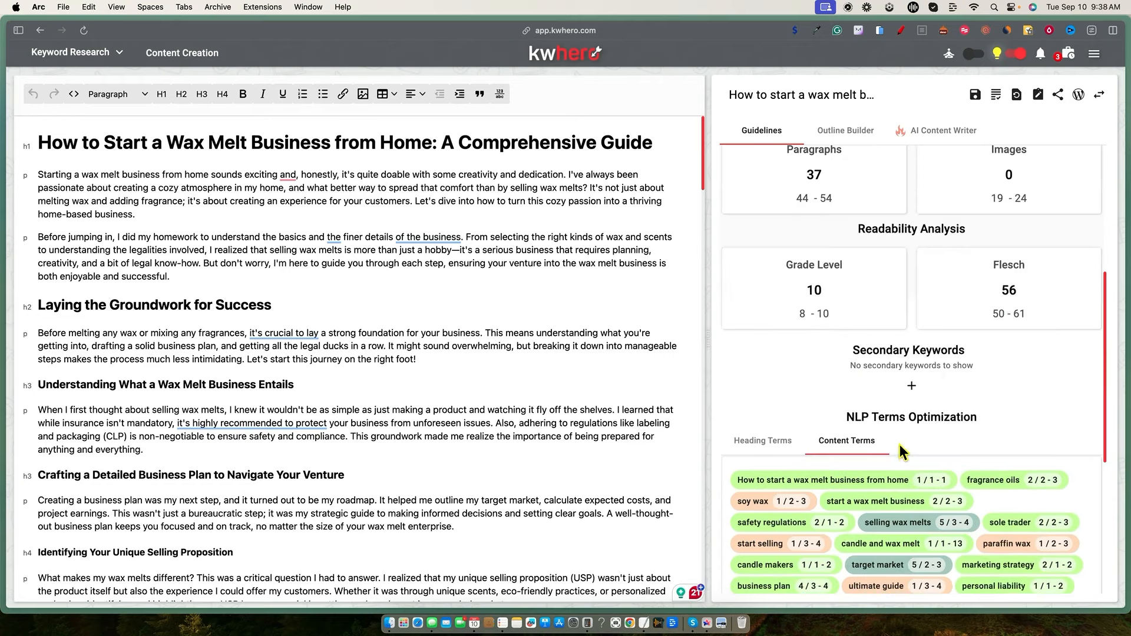
scroll(899, 443, down, 5)
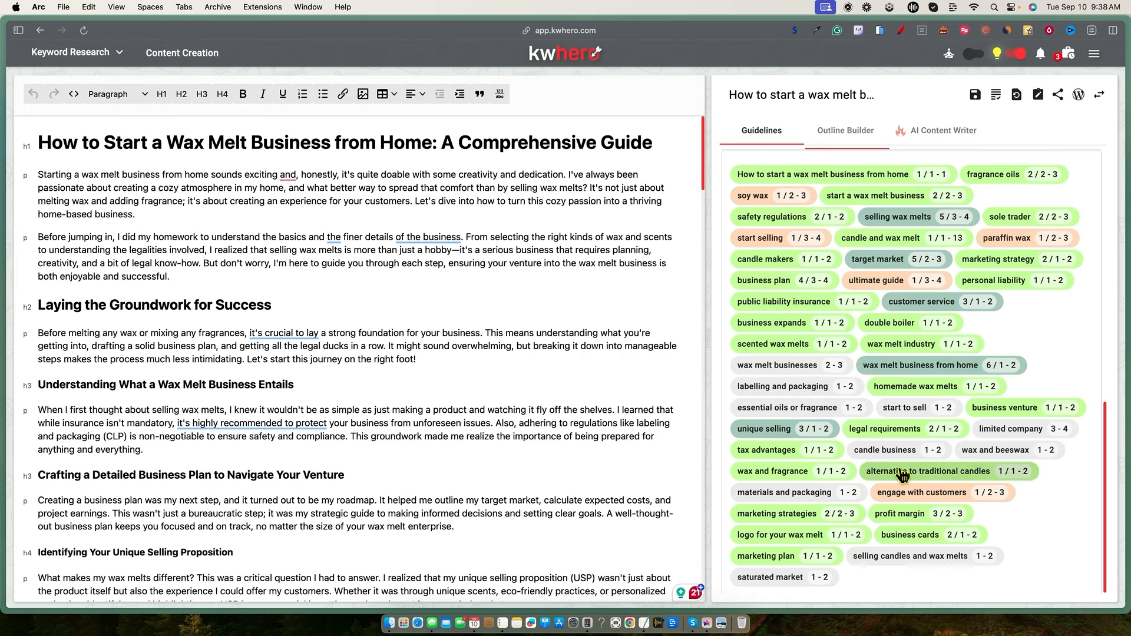
scroll(936, 531, down, 1)
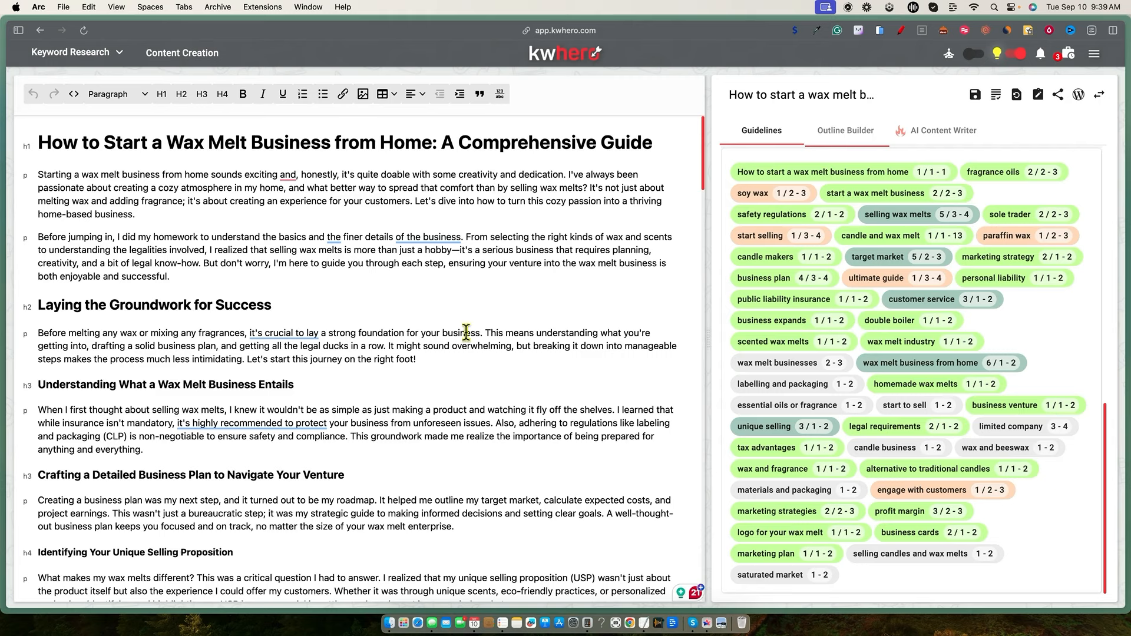
Search the page for the content terms "limited company" and "candle makers", then close the search.
key(super+f)
text(limited company)
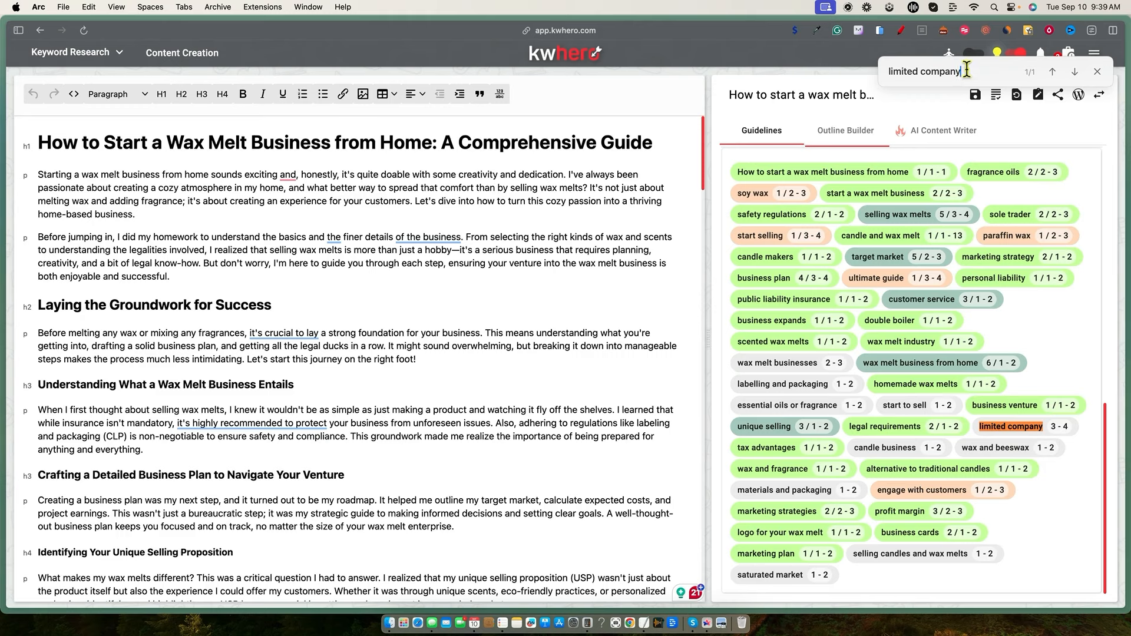
drag(967, 70, 875, 72)
text(candle makers)
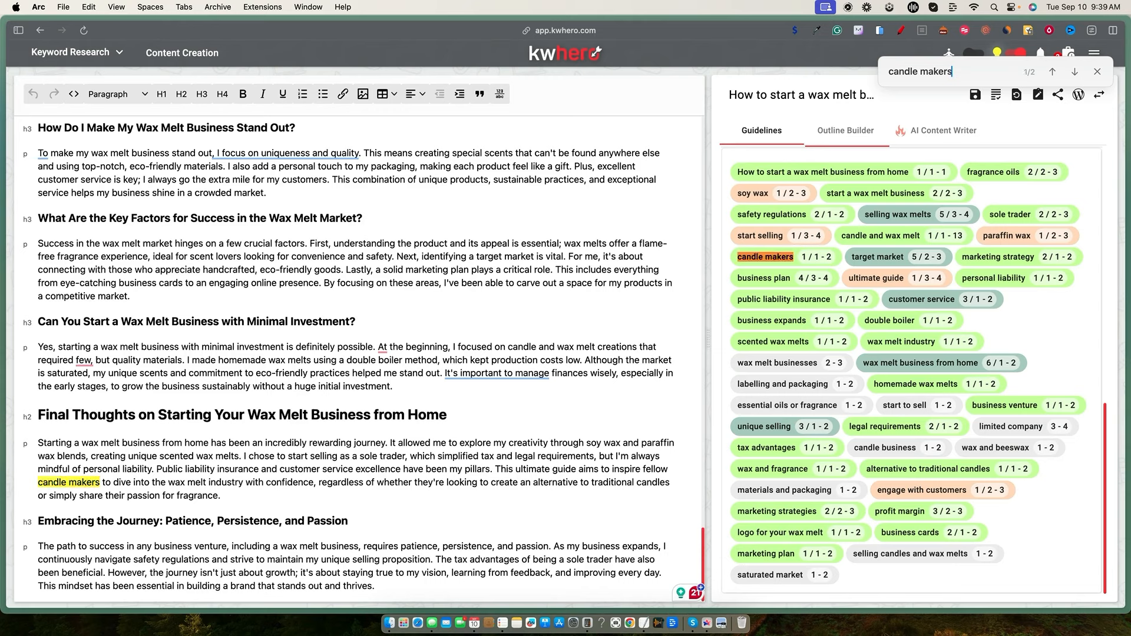
click(1098, 71)
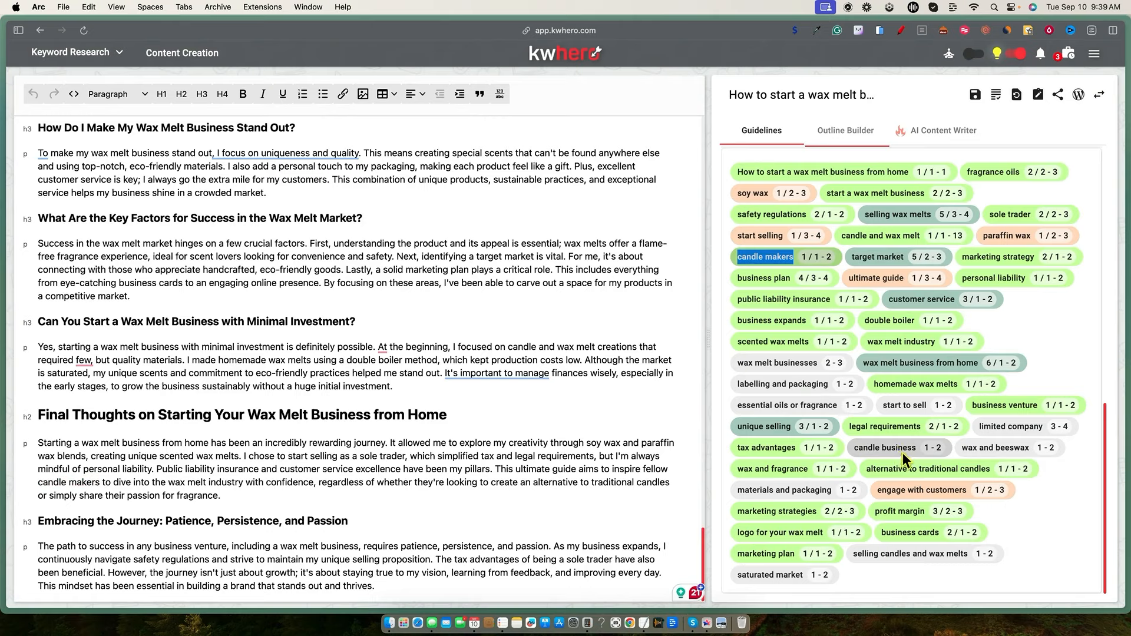
Review the content score and structure figures alongside the article's FAQ and closing sections.
scroll(903, 453, up, 10)
scroll(906, 457, up, 4)
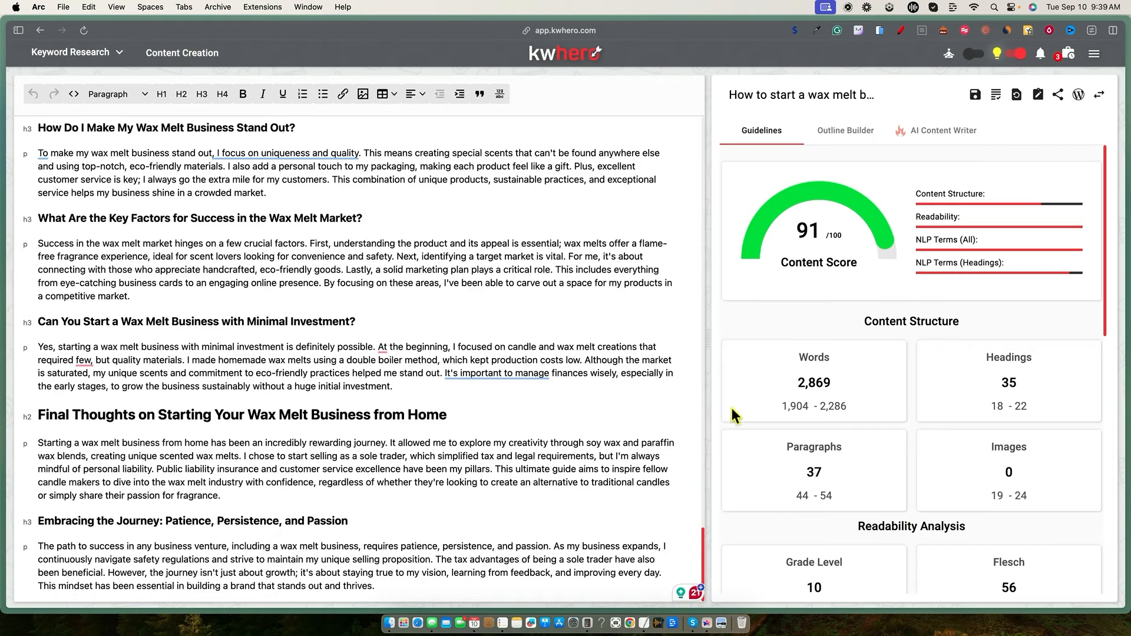
scroll(589, 361, up, 3)
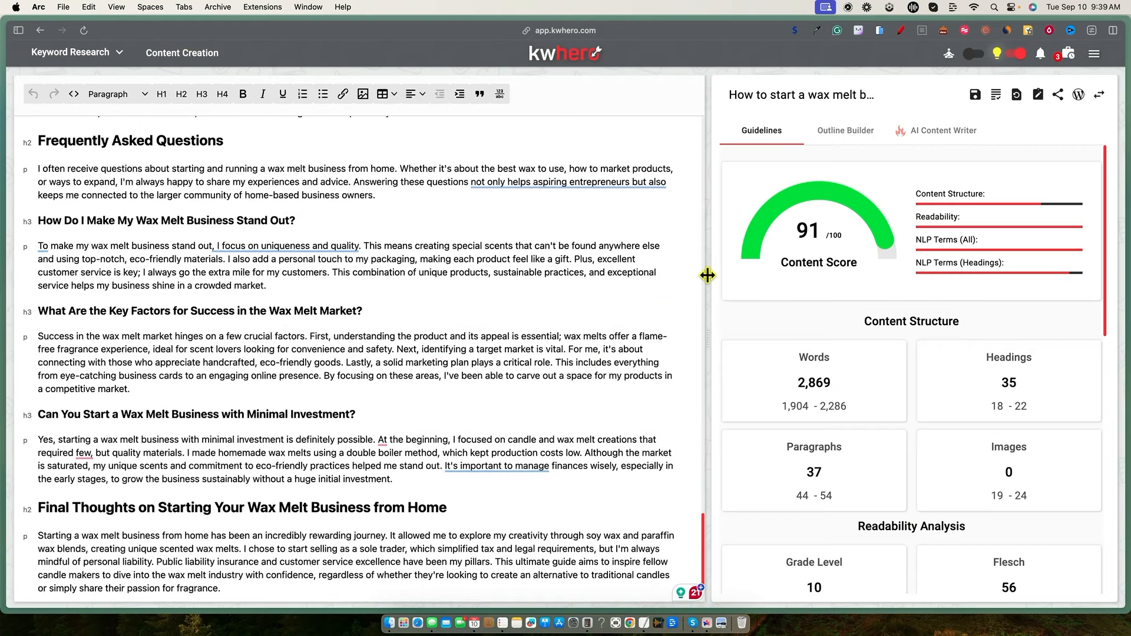
scroll(533, 324, up, 1)
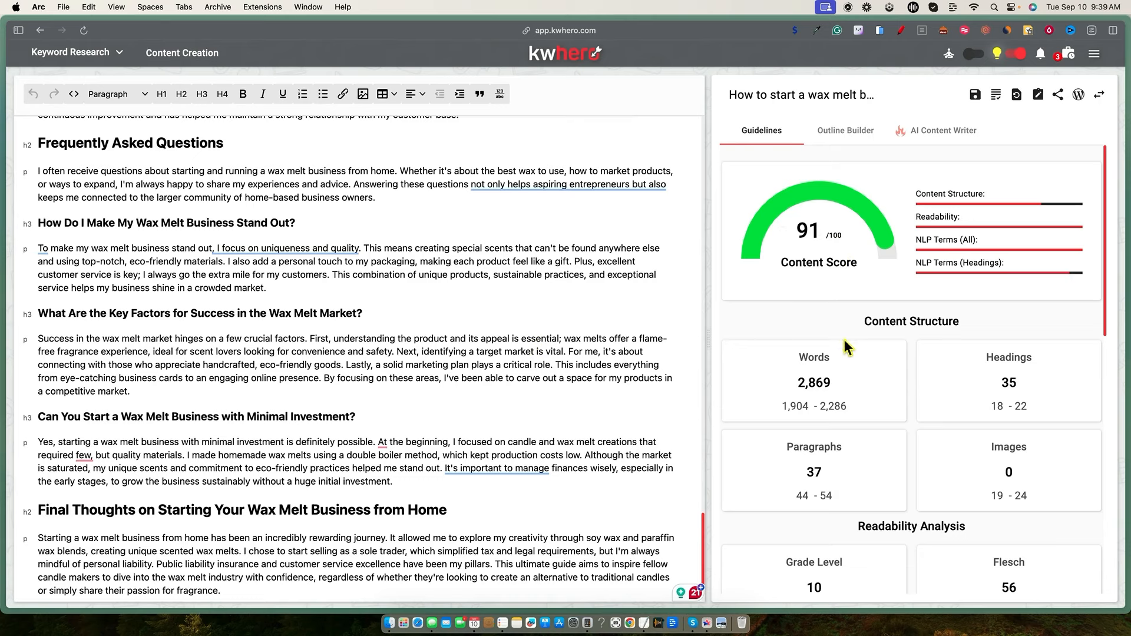
scroll(840, 225, down, 3)
Examine the business insurance section, highlighting its pros and cons list to check how the comparison table instruction was handled.
scroll(607, 475, up, 20)
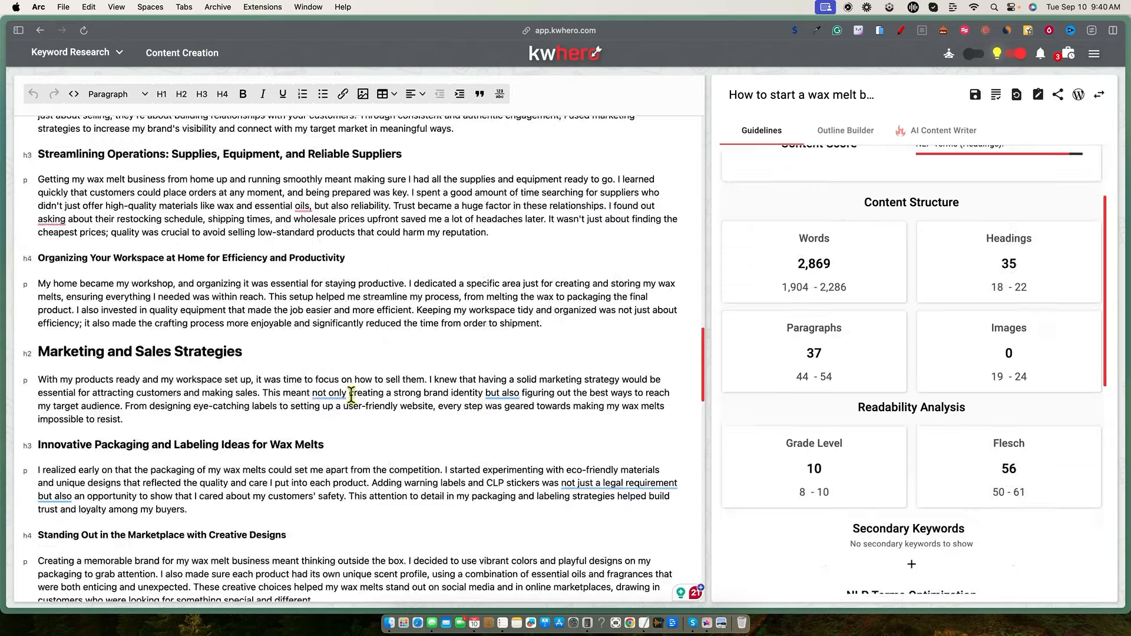
scroll(349, 399, down, 6)
scroll(349, 399, up, 15)
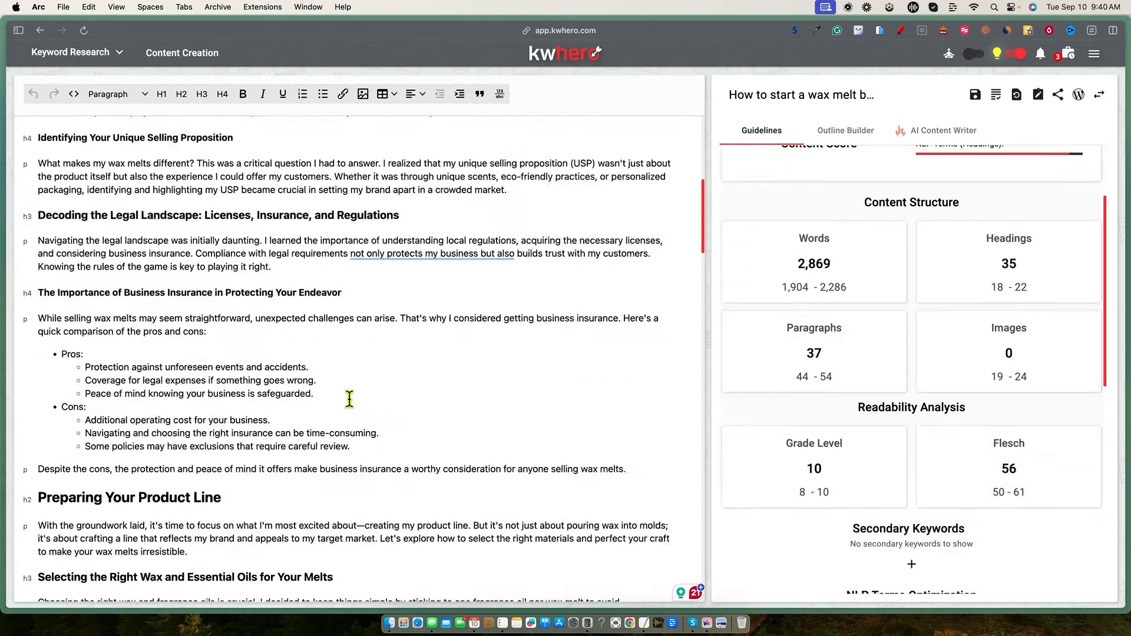
scroll(349, 397, up, 5)
scroll(337, 396, down, 5)
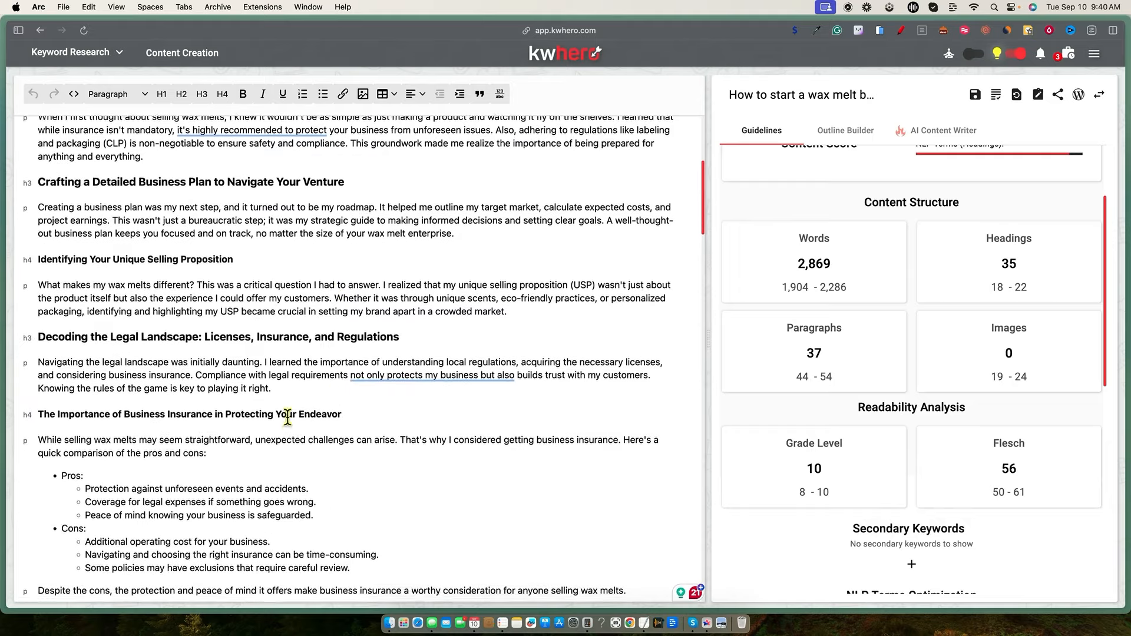
drag(197, 353, 342, 353)
scroll(188, 447, down, 1)
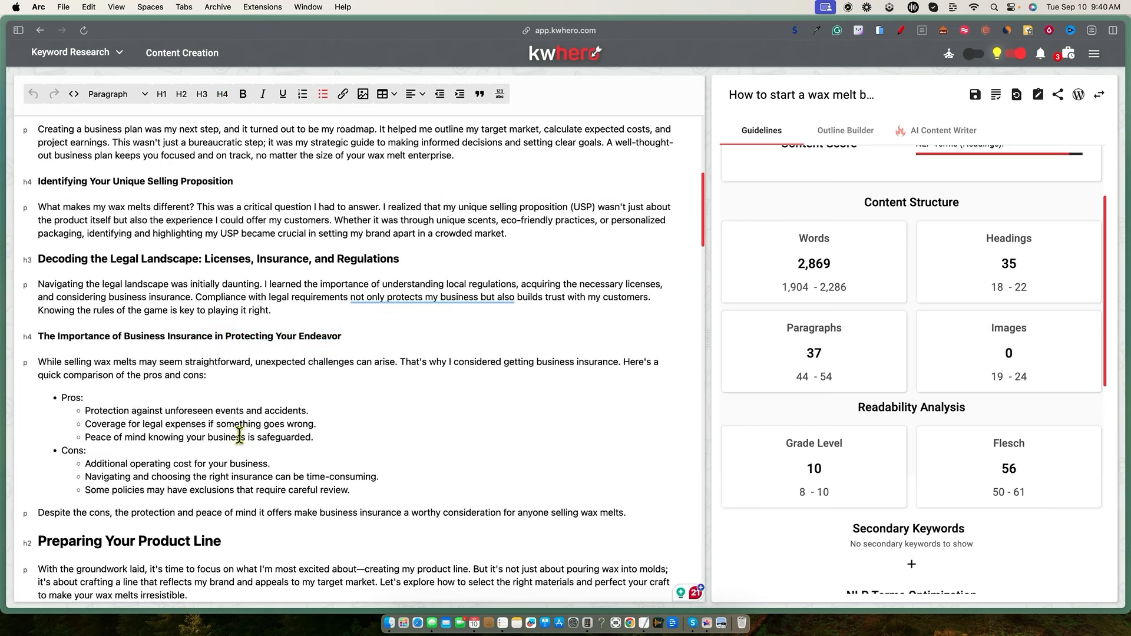
drag(352, 490, 121, 377)
click(226, 357)
drag(377, 494, 62, 386)
click(188, 364)
Skim the generated article from introduction to final thoughts to judge its layout and writing quality.
scroll(188, 364, down, 20)
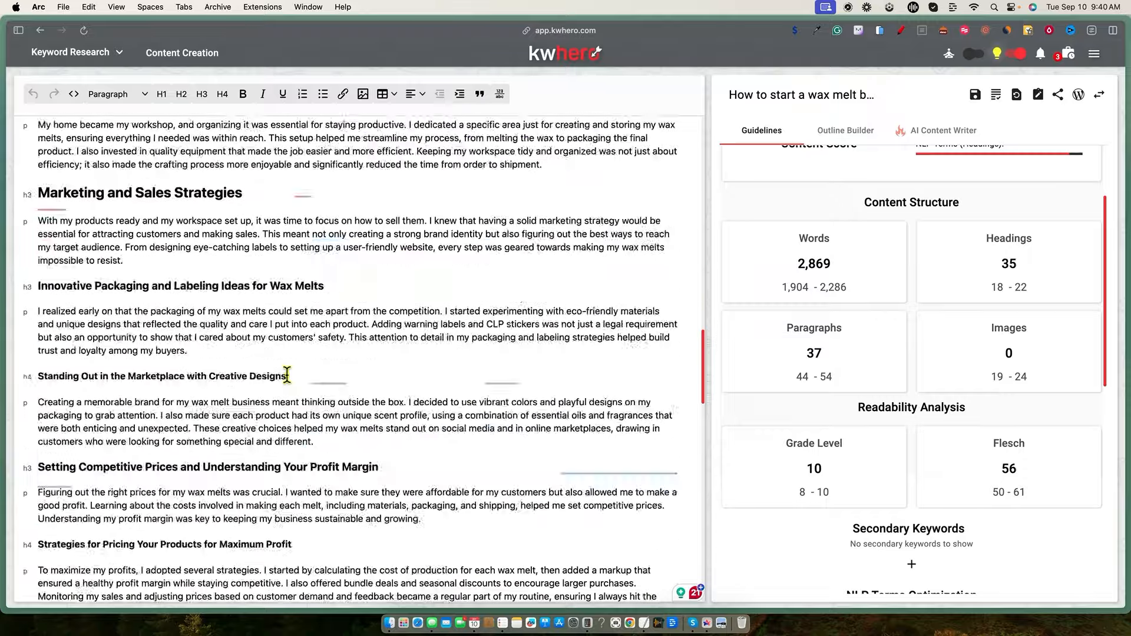
scroll(287, 375, down, 15)
scroll(287, 373, up, 20)
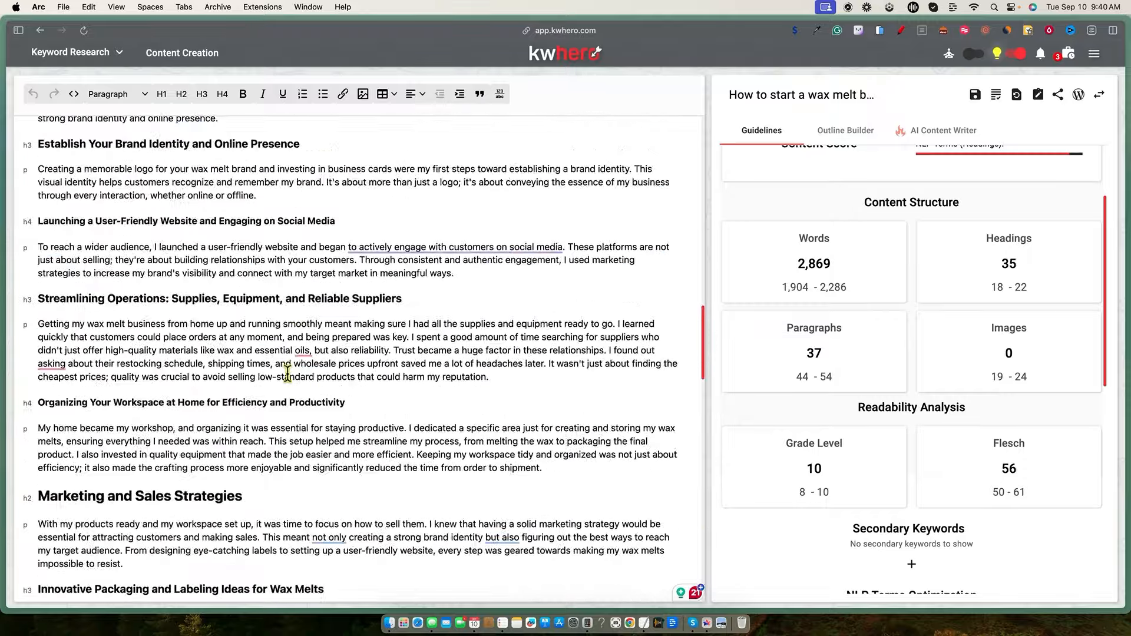
scroll(287, 374, up, 15)
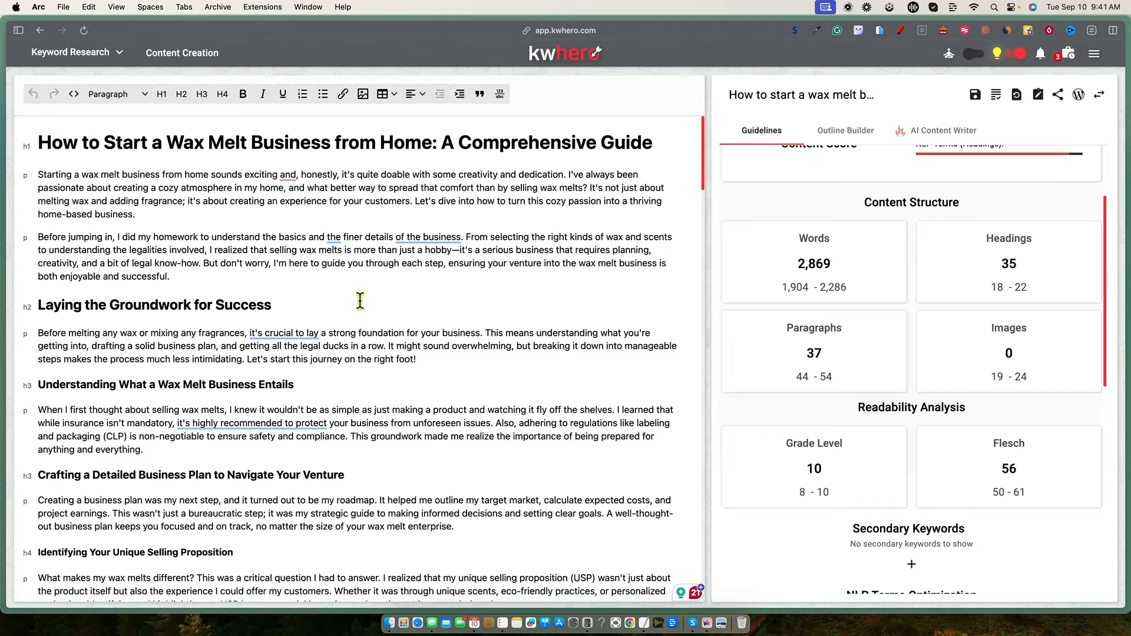
scroll(347, 359, down, 3)
scroll(210, 299, down, 20)
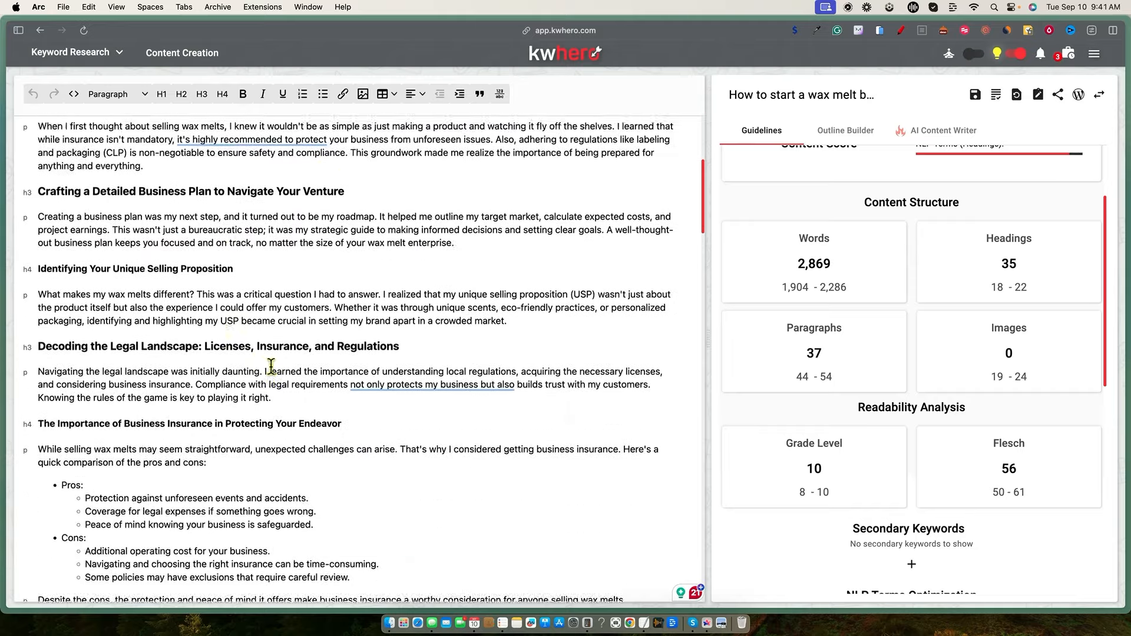
scroll(297, 372, down, 20)
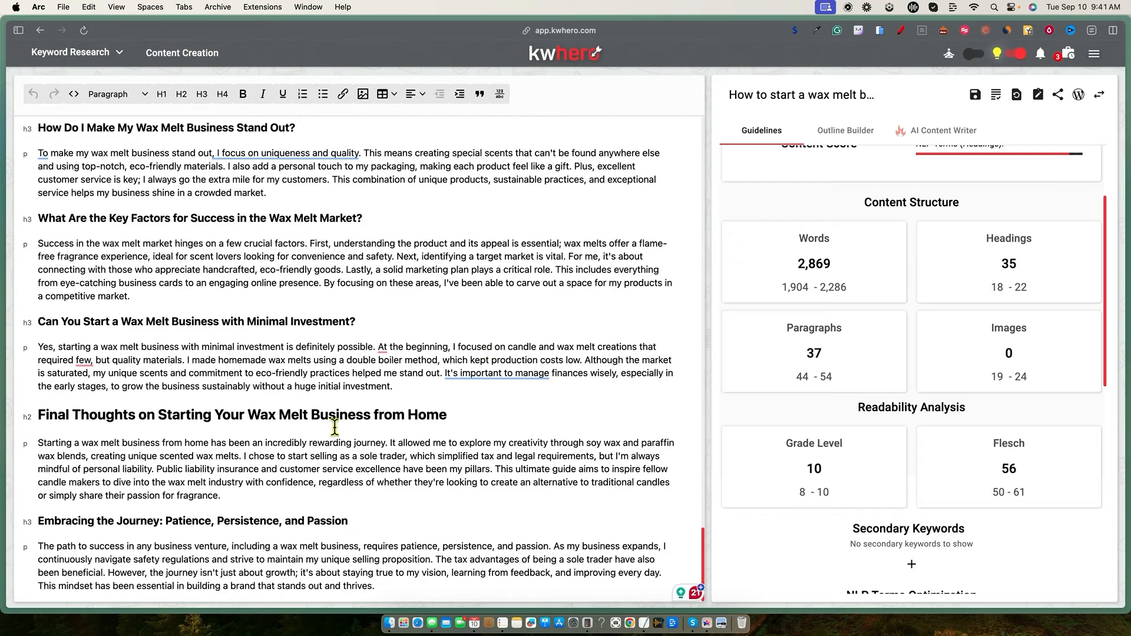
Skim the article backwards from the final thoughts and FAQ through the business growth and marketing sections to the introduction.
scroll(336, 419, up, 2)
scroll(343, 428, up, 5)
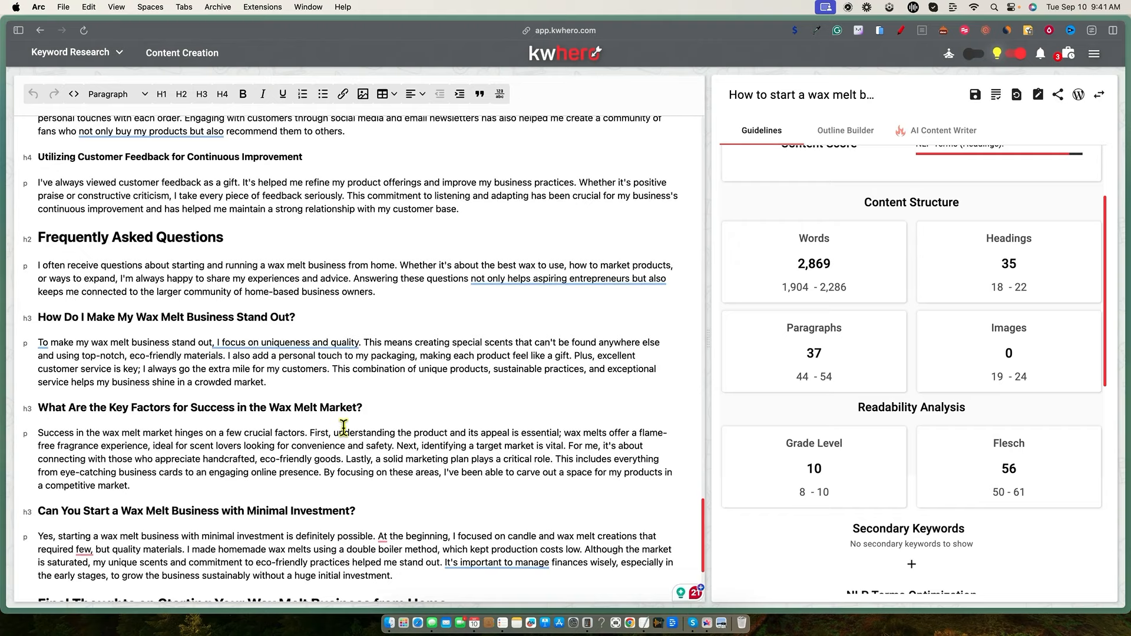
scroll(343, 428, up, 15)
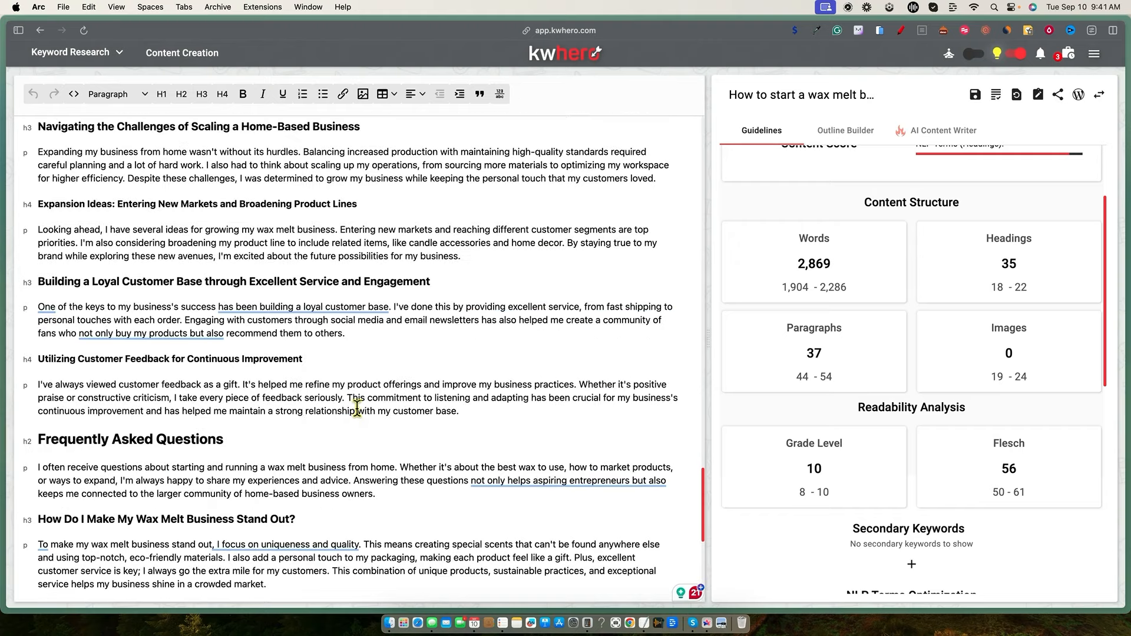
scroll(356, 407, up, 1)
scroll(356, 407, up, 10)
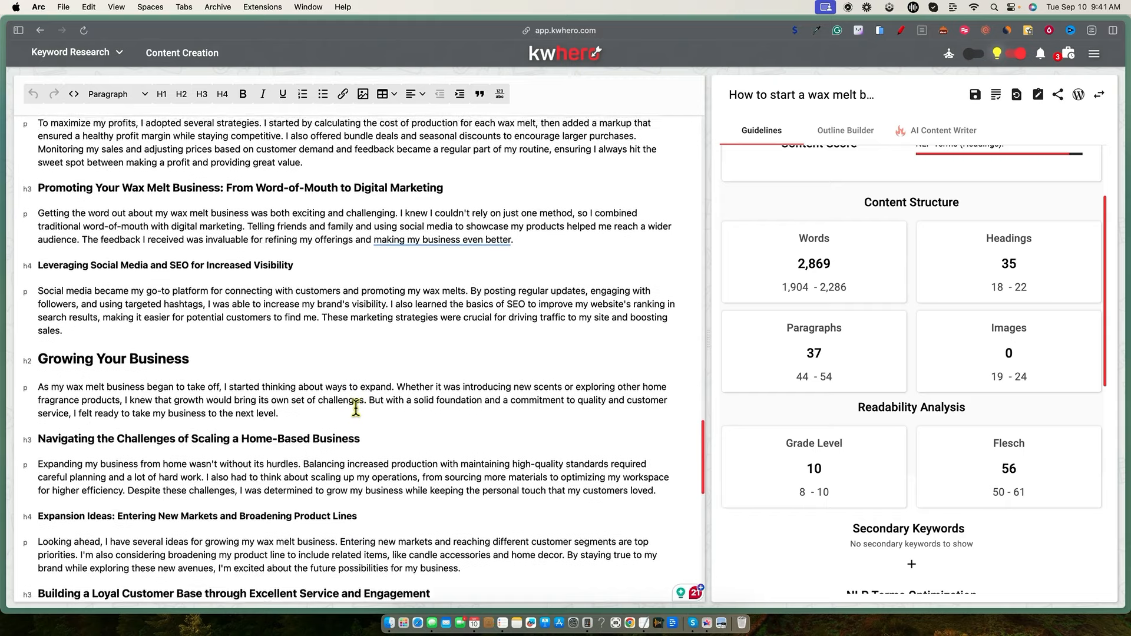
scroll(356, 407, up, 20)
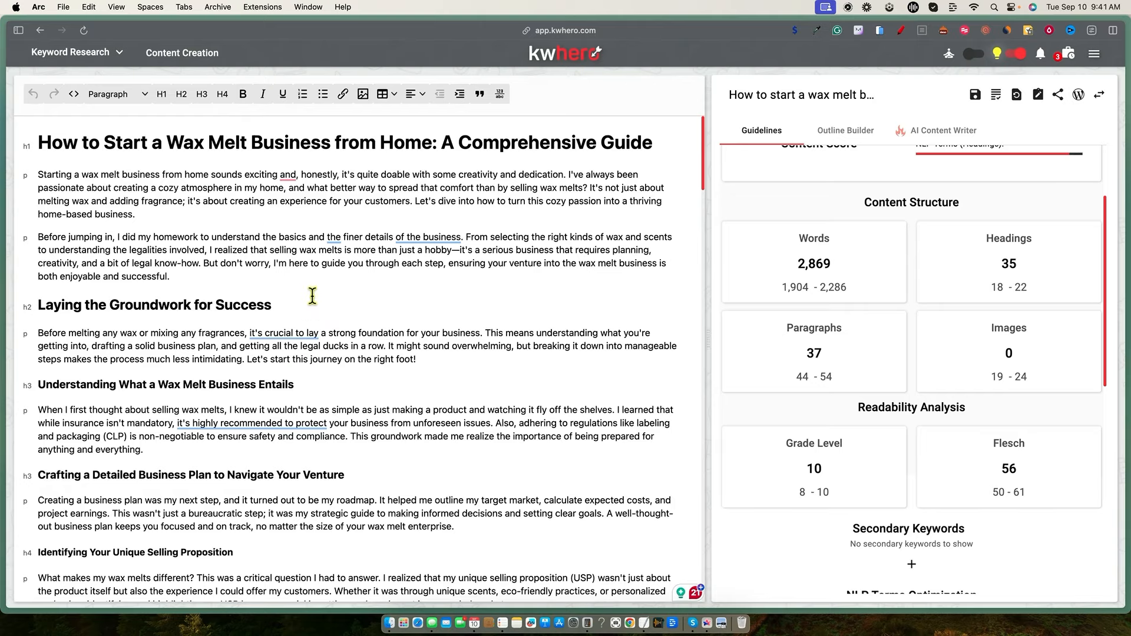
scroll(504, 440, down, 5)
scroll(501, 441, up, 5)
Examine the writing style of the opening paragraphs, highlighting phrases such as "I'm here to guide you through" and "on the right foot!", then clear the selection.
drag(165, 241, 347, 240)
click(328, 362)
drag(280, 201, 380, 201)
drag(274, 263, 399, 264)
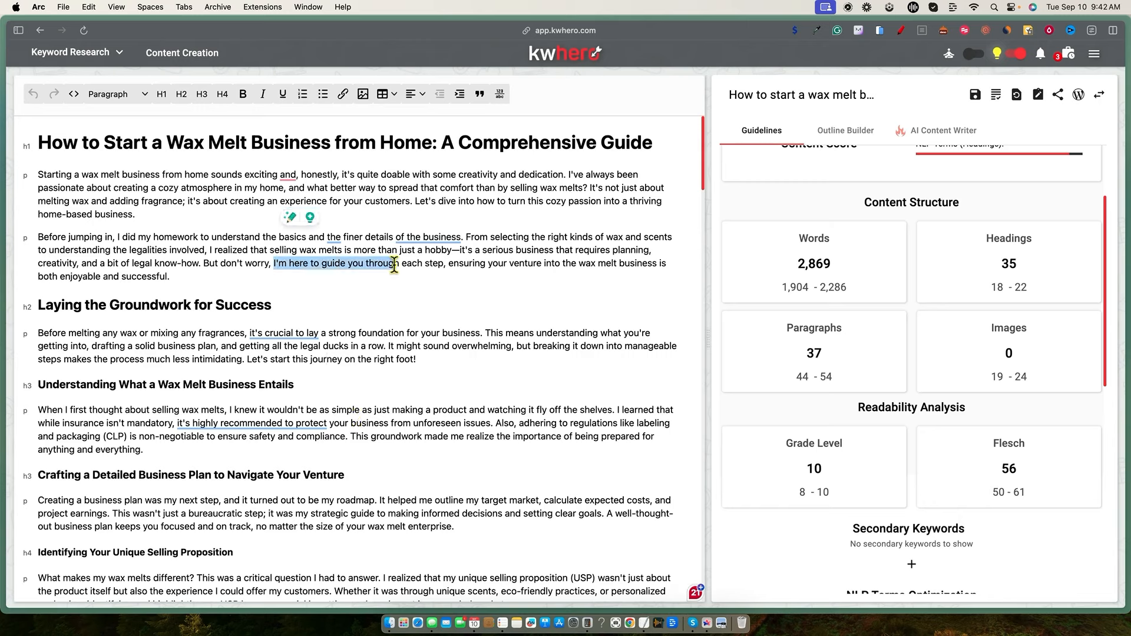
drag(342, 359, 416, 360)
scroll(365, 427, down, 20)
scroll(366, 429, up, 10)
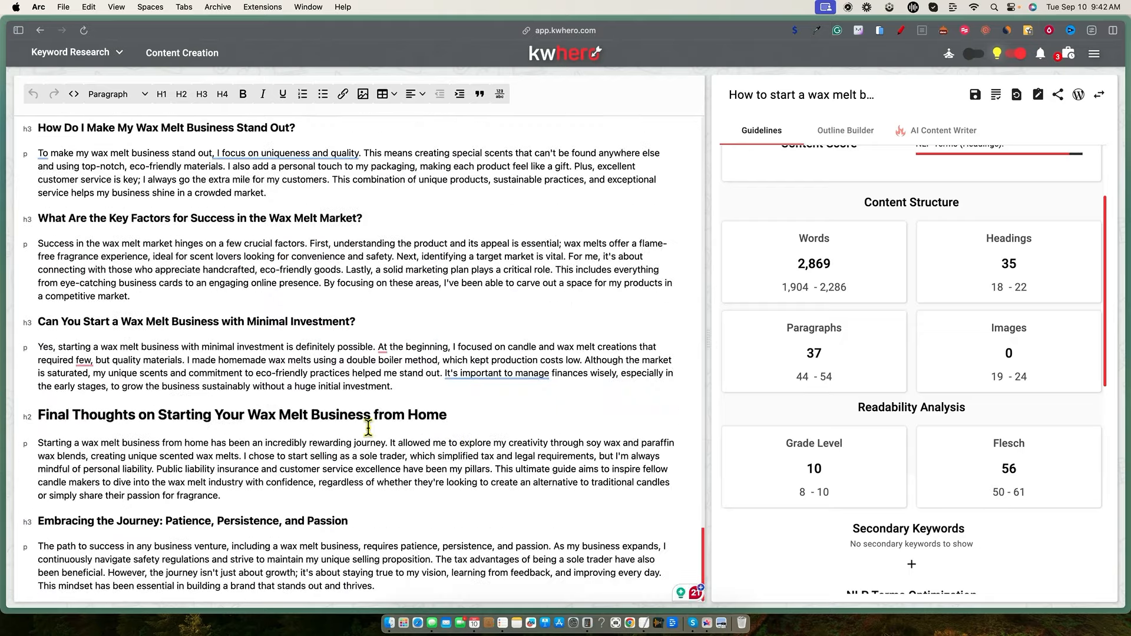
scroll(369, 424, up, 10)
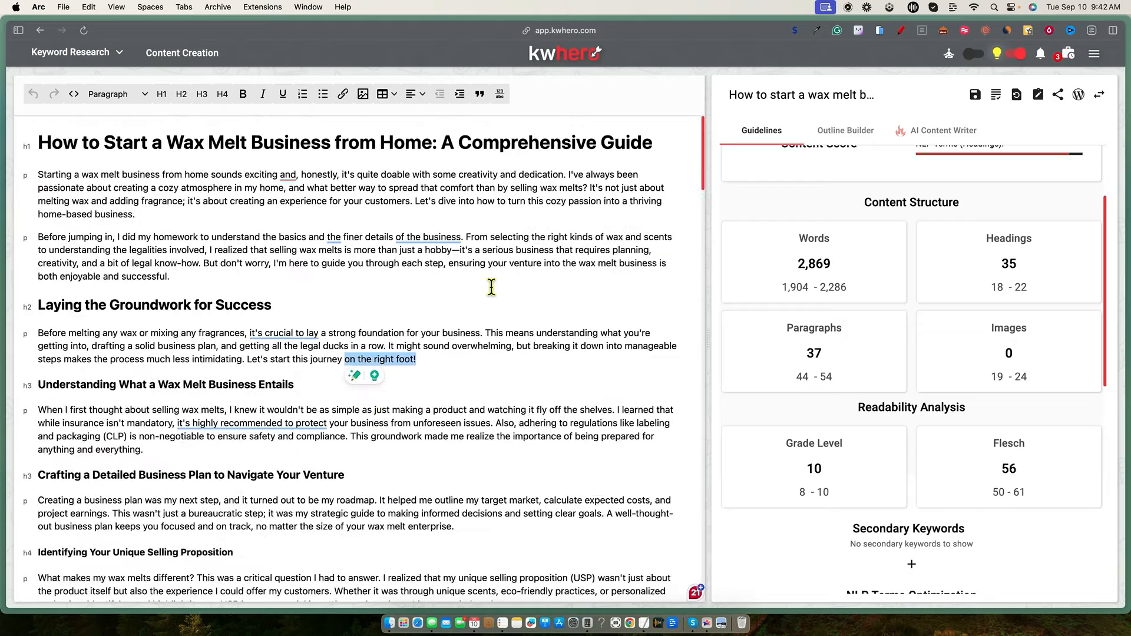
click(524, 272)
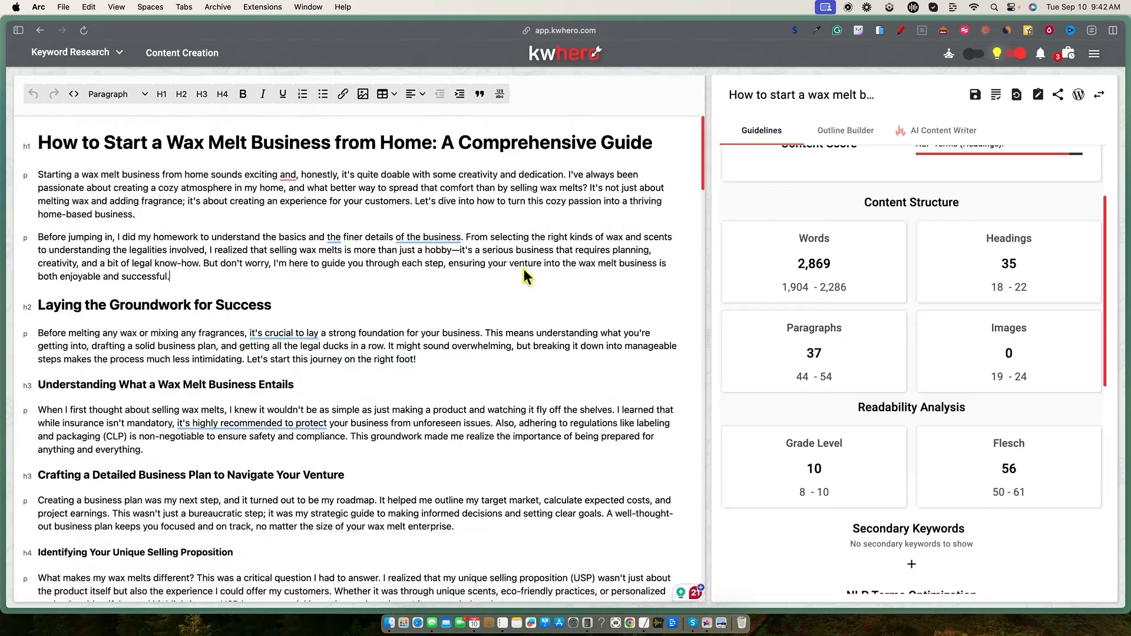